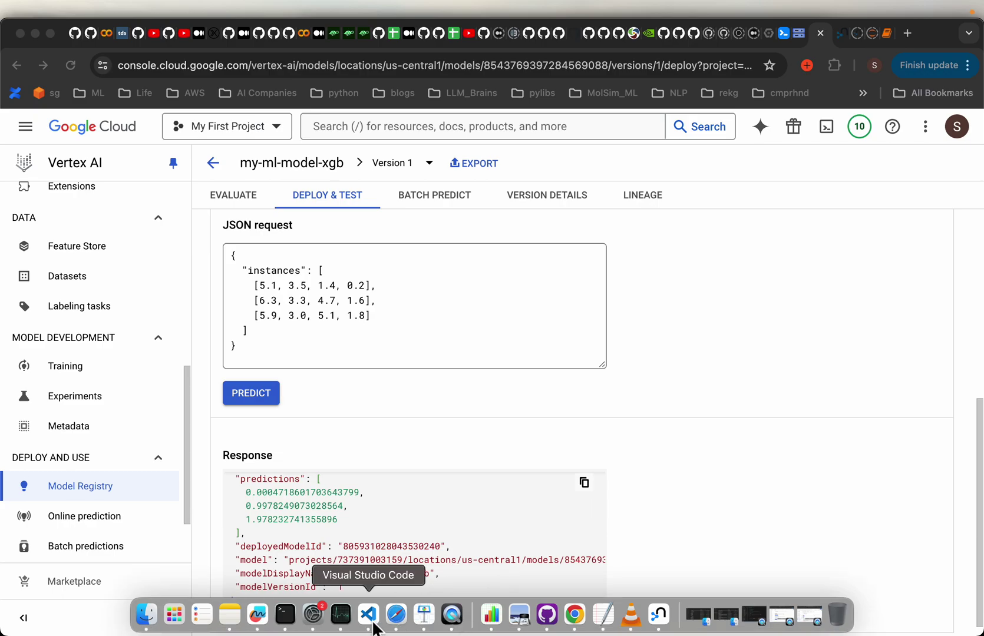
Step: Review request.json, then select the gsutil cp command on line 1 of commands.sh
{"action": "left_click", "coordinate": [368, 613]}
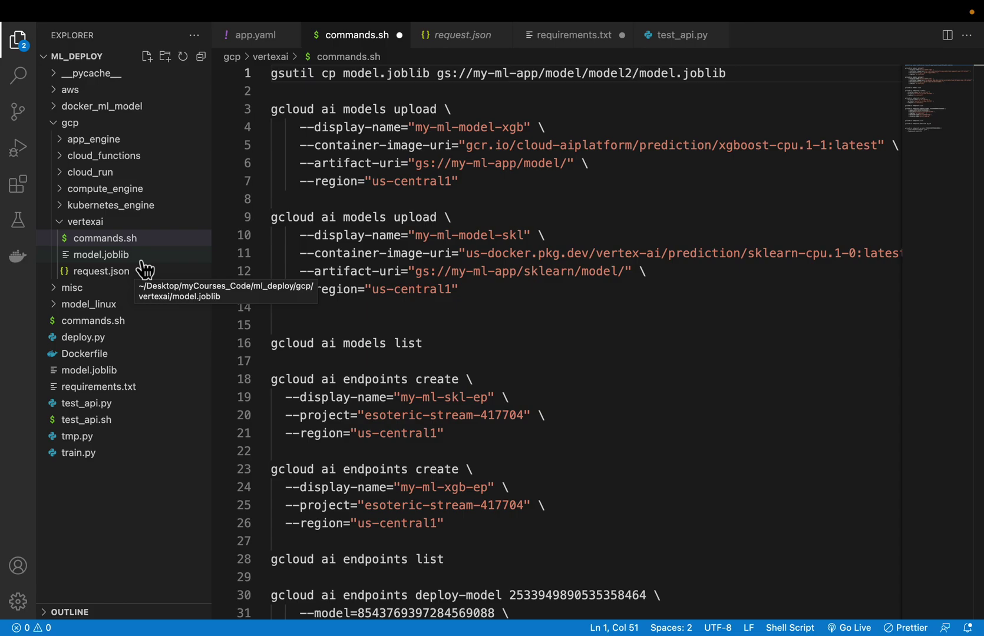
{"action": "left_click", "coordinate": [116, 274]}
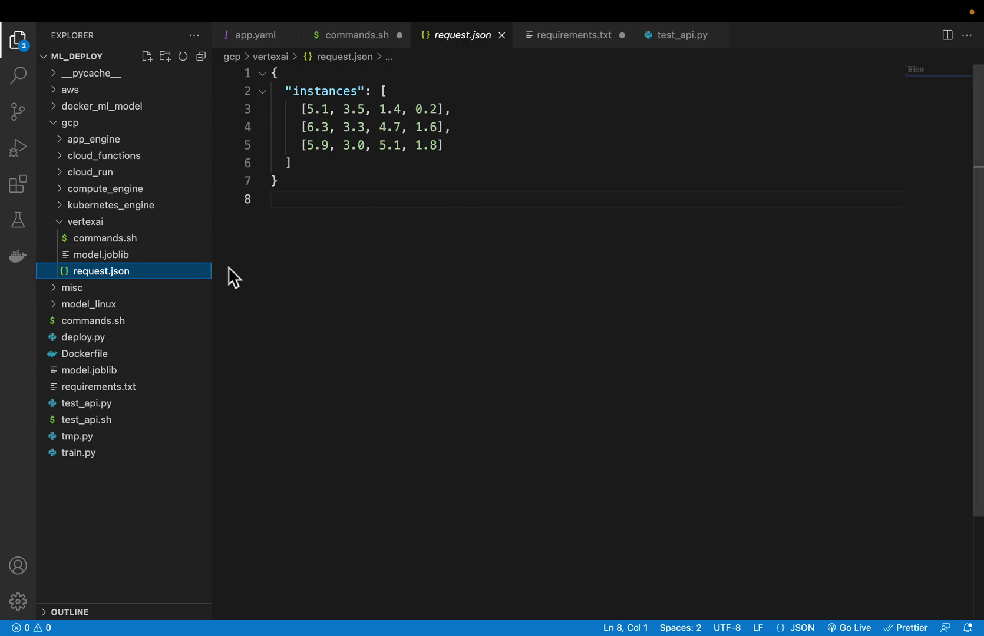
{"action": "left_click", "coordinate": [123, 242]}
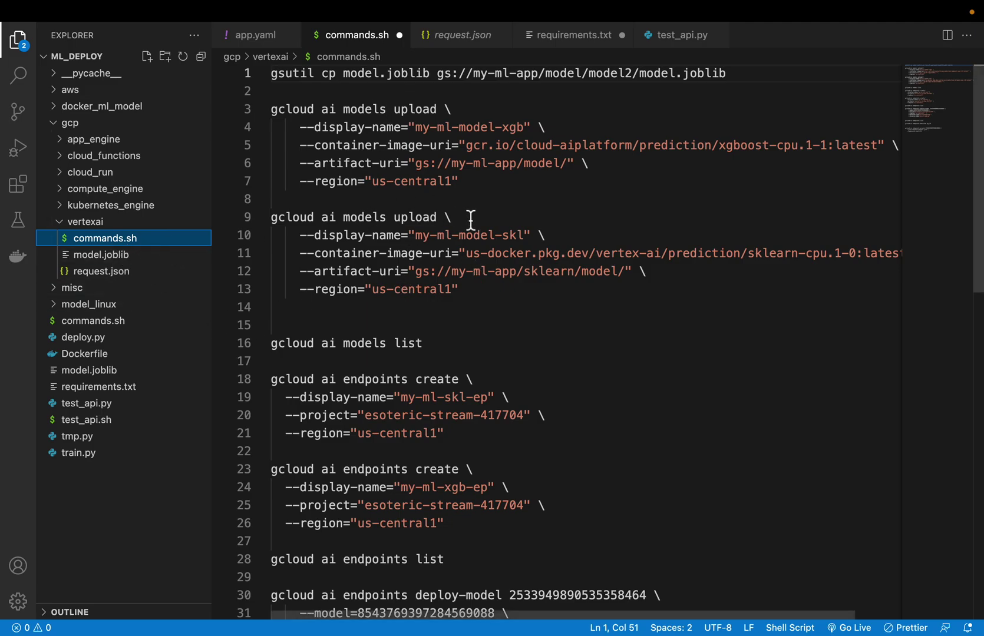
{"action": "left_click", "coordinate": [273, 75]}
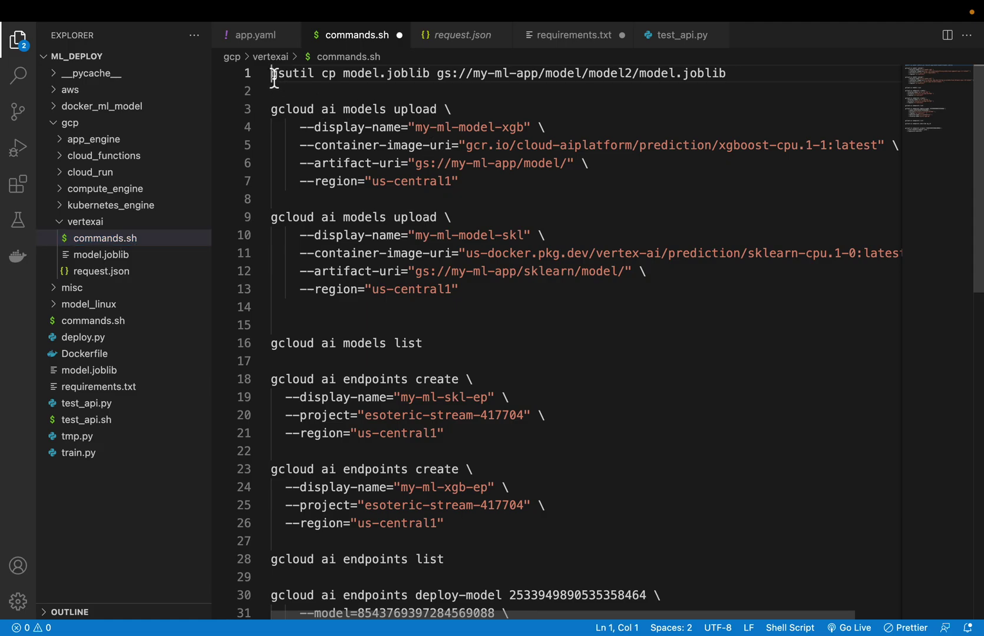
{"action": "left_click_drag", "start_coordinate": [273, 76], "coordinate": [857, 70]}
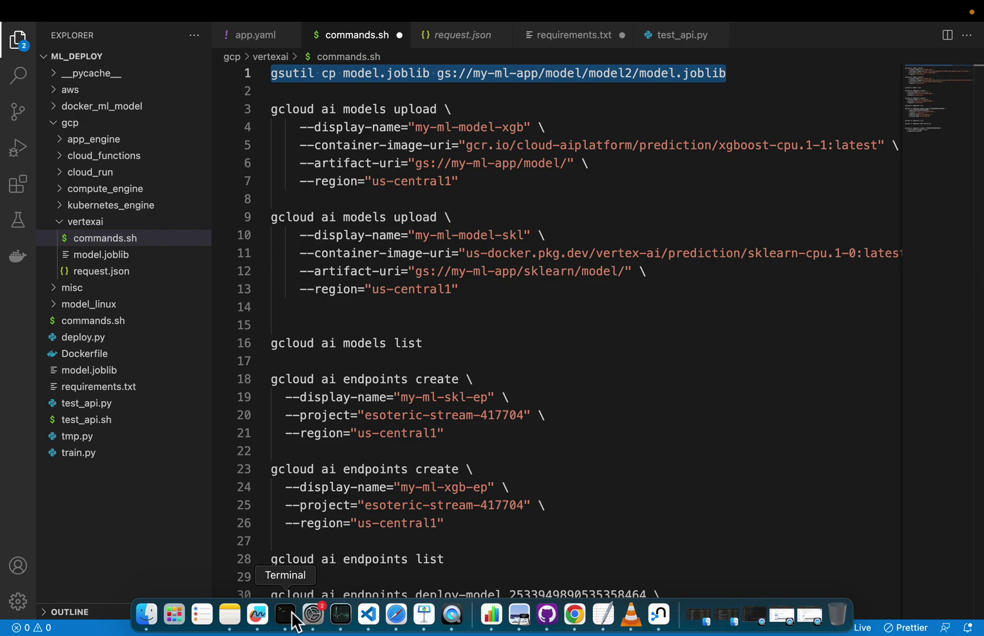
Step: Copy model.joblib to gs://my-ml-app/model/model2/model.joblib with gsutil cp in Terminal
{"action": "left_click", "coordinate": [285, 614]}
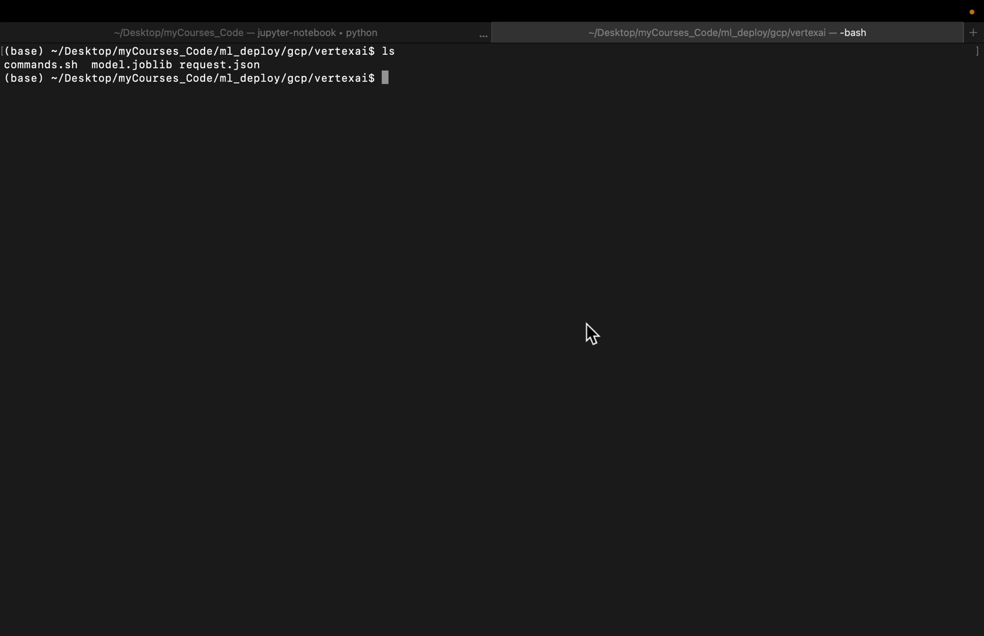
{"action": "type", "text": "gsutil cp model.joblib gs://my-ml-app/model/model2/model.joblib"}
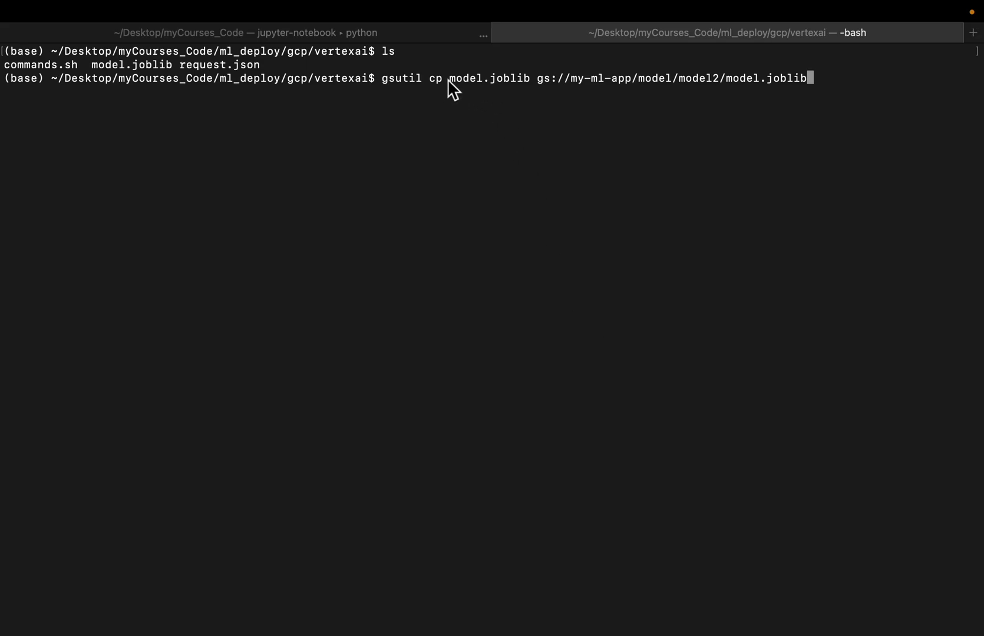
{"action": "left_click_drag", "start_coordinate": [449, 81], "coordinate": [531, 78]}
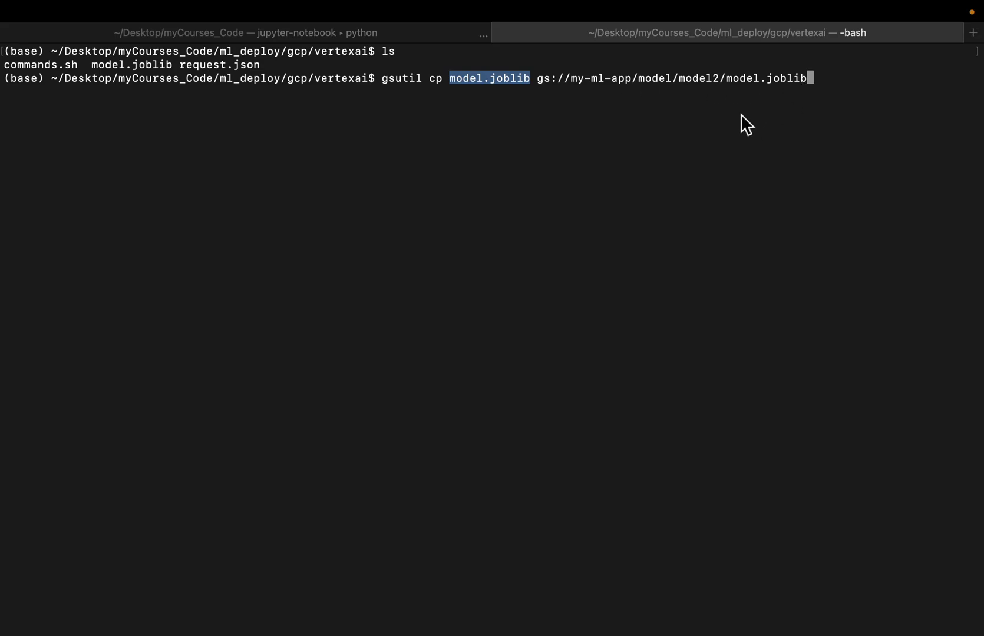
{"action": "key", "text": "Return"}
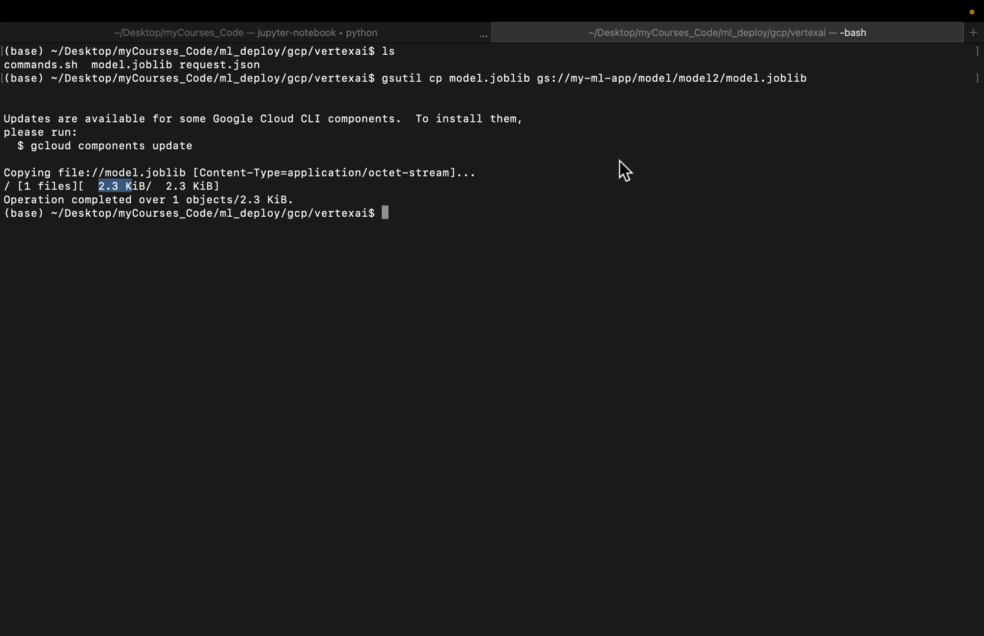
Step: Return to commands.sh and highlight 'upload' on line 3 and the display name my-ml-model-xgb
{"action": "key", "text": "super+Tab"}
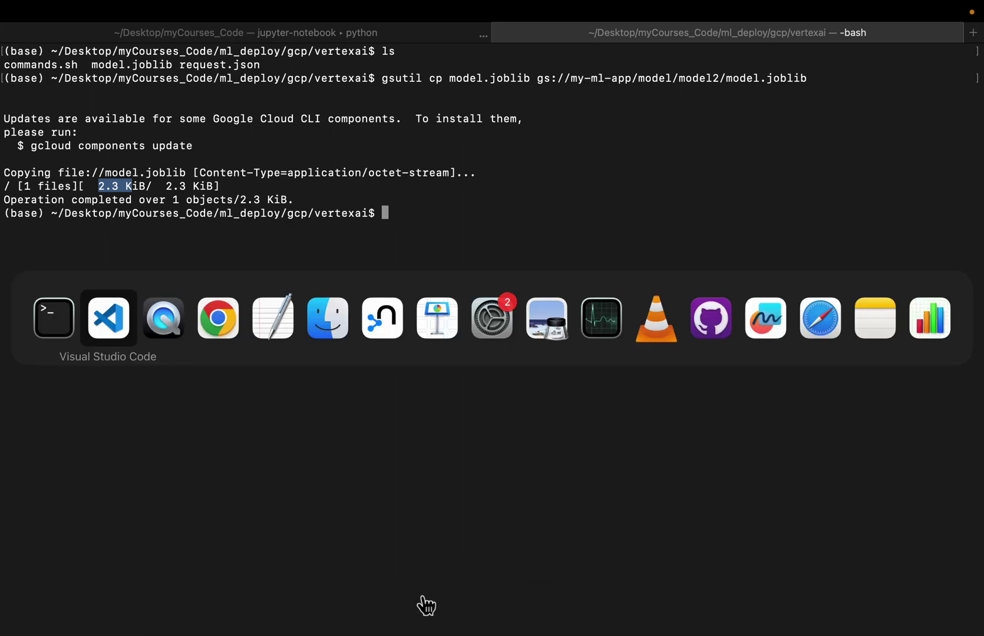
{"action": "key", "text": "super+Tab"}
{"action": "key", "text": "super+shift+Tab"}
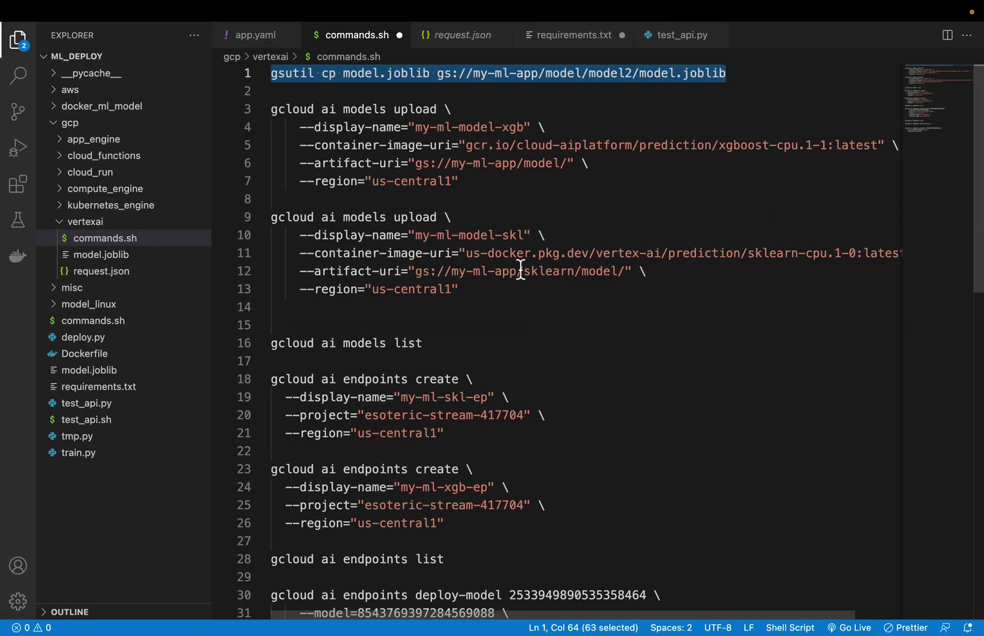
{"action": "left_click", "coordinate": [274, 115]}
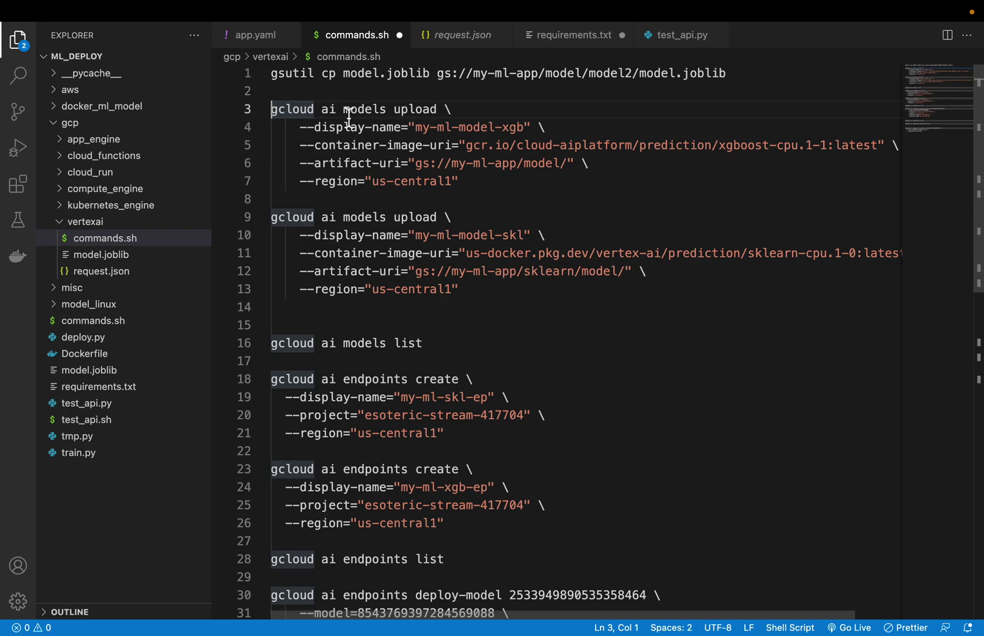
{"action": "left_click_drag", "start_coordinate": [397, 110], "coordinate": [446, 109]}
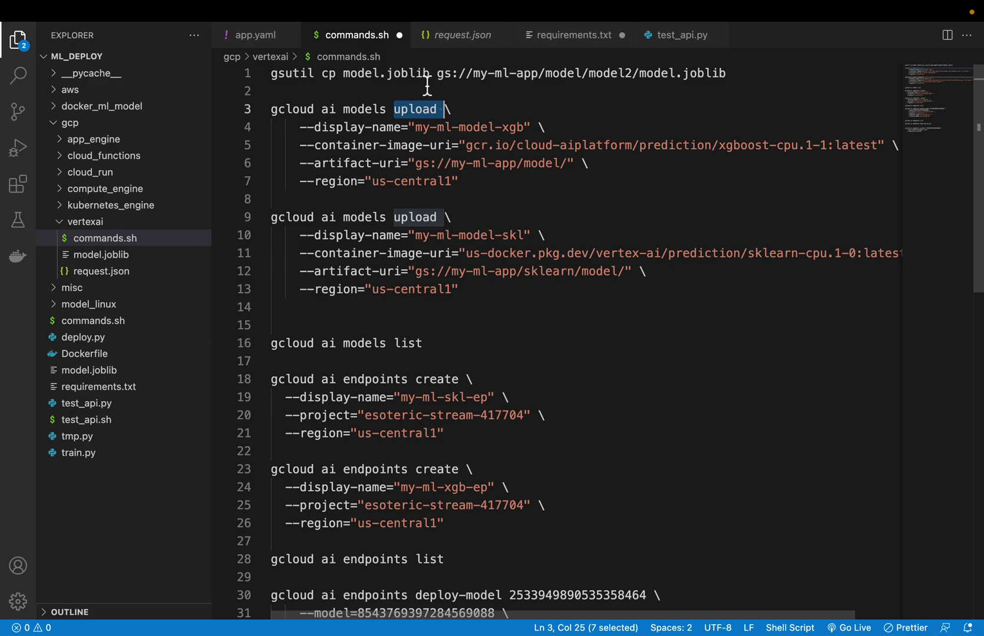
{"action": "left_click", "coordinate": [471, 145]}
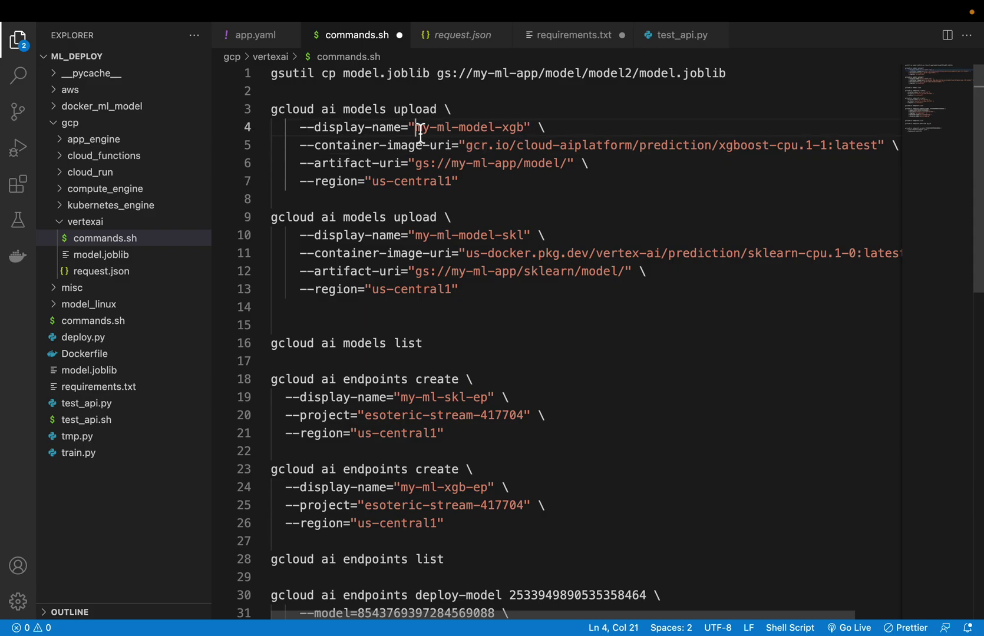
{"action": "left_click_drag", "start_coordinate": [415, 128], "coordinate": [542, 131]}
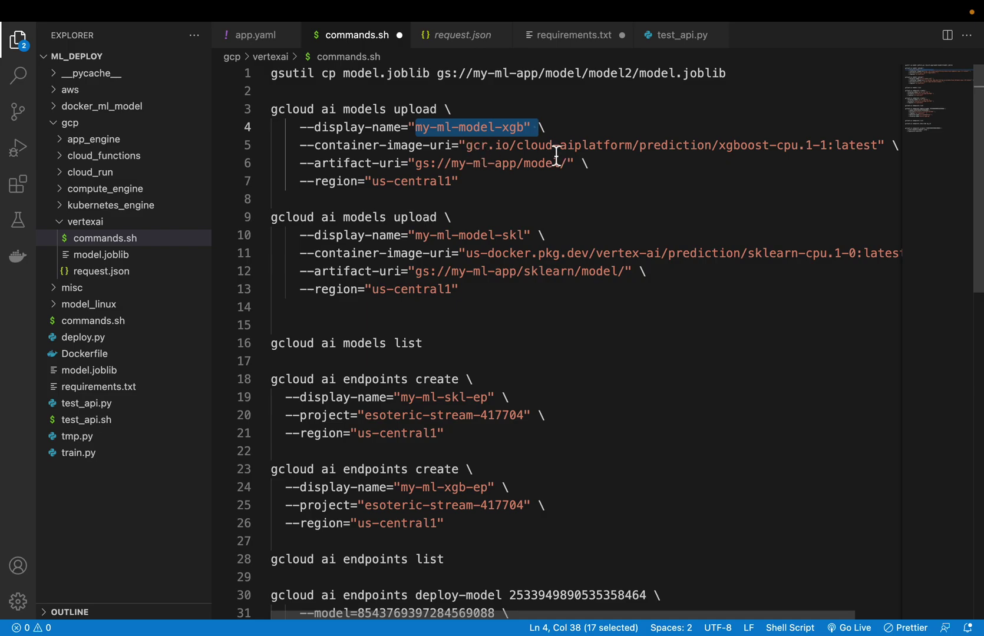
{"action": "scroll", "coordinate": [557, 153], "scroll_direction": "right", "scroll_amount": 2}
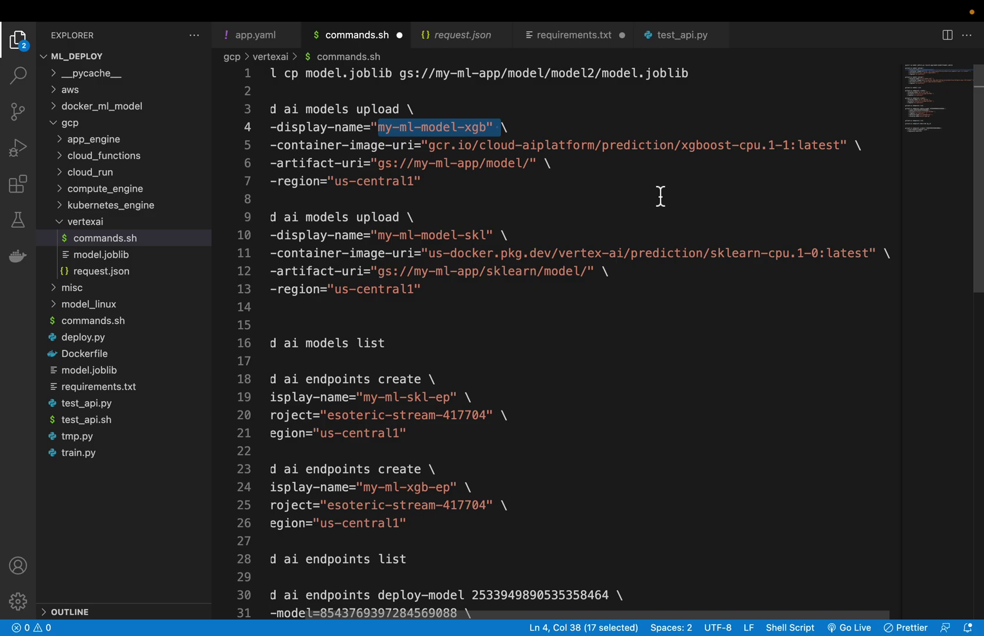
{"action": "scroll", "coordinate": [616, 204], "scroll_direction": "left", "scroll_amount": 1}
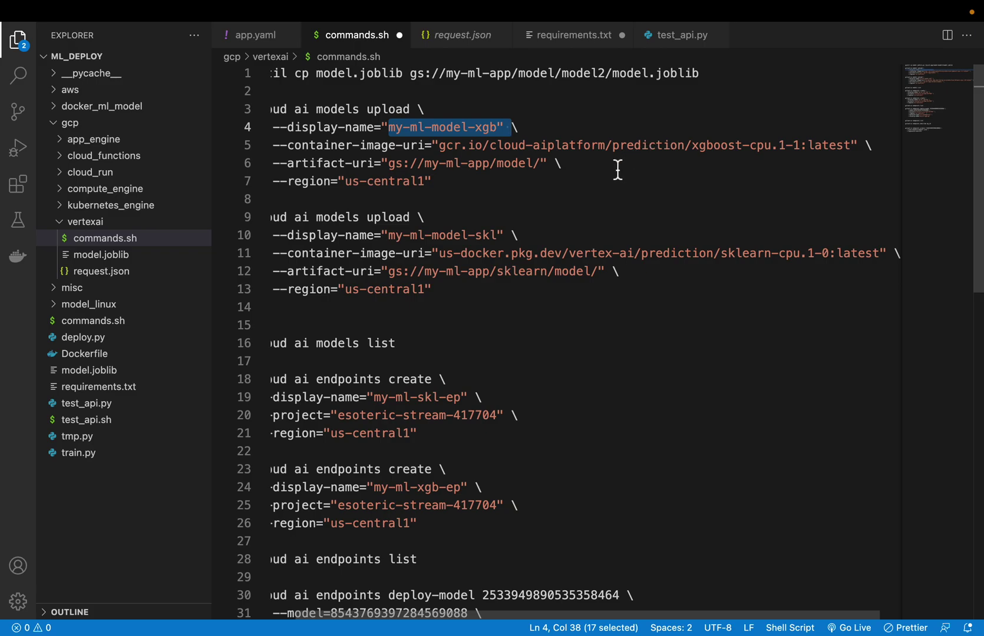
{"action": "scroll", "coordinate": [617, 170], "scroll_direction": "right", "scroll_amount": 1}
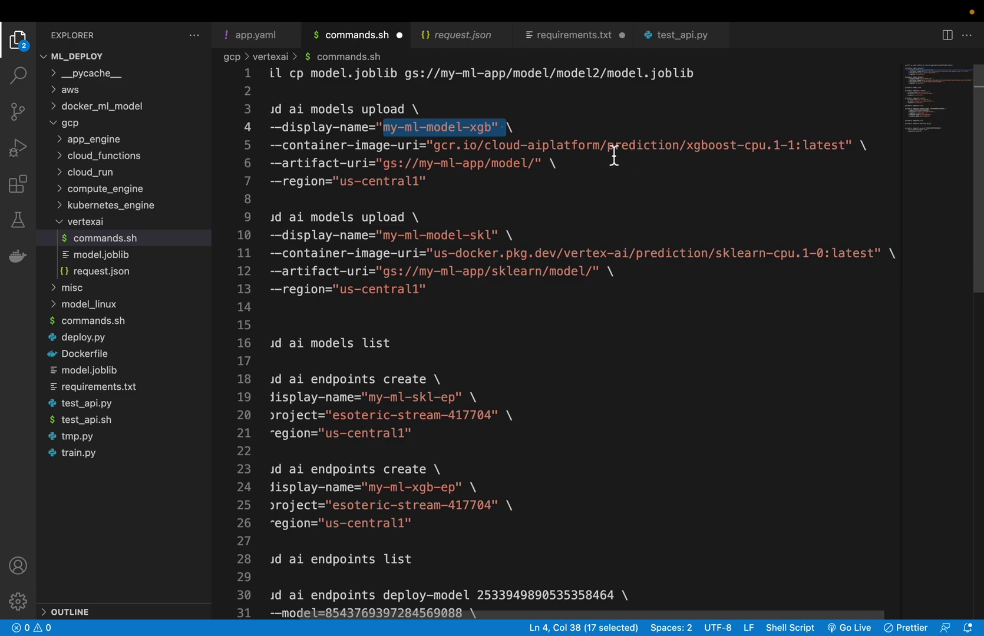
Step: Highlight 'prediction' in the container image URI and gs://my-ml-app/model/, then return to Chrome
{"action": "left_click_drag", "start_coordinate": [608, 151], "coordinate": [682, 148]}
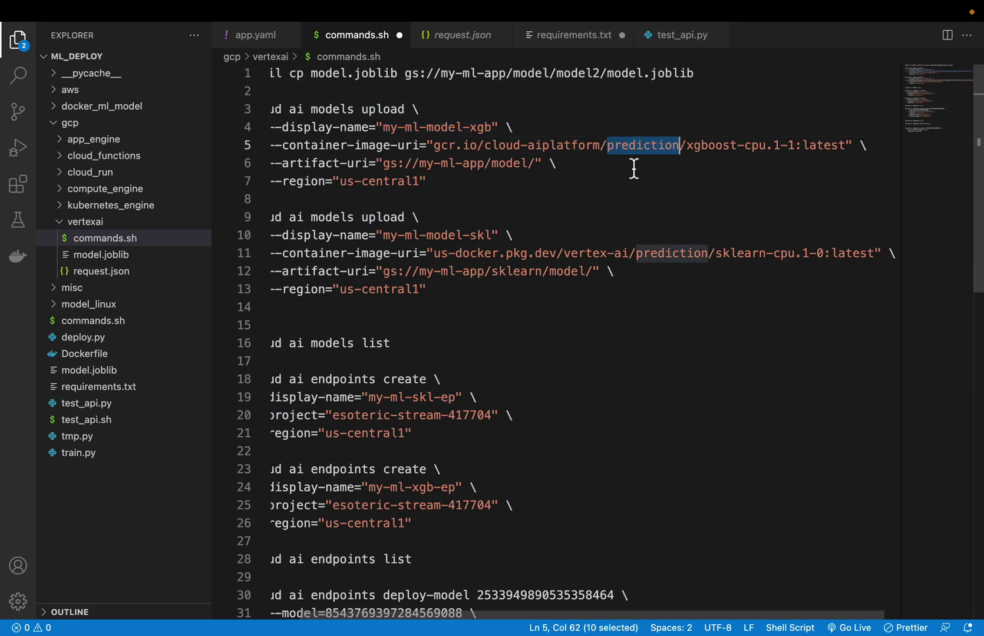
{"action": "scroll", "coordinate": [687, 192], "scroll_direction": "left", "scroll_amount": 2}
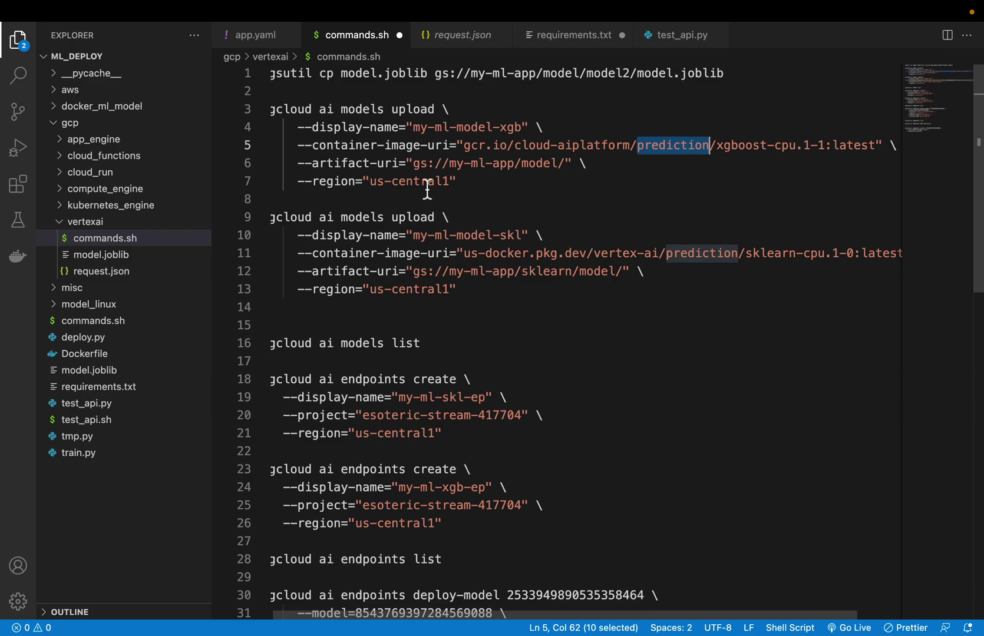
{"action": "left_click_drag", "start_coordinate": [414, 163], "coordinate": [485, 168]}
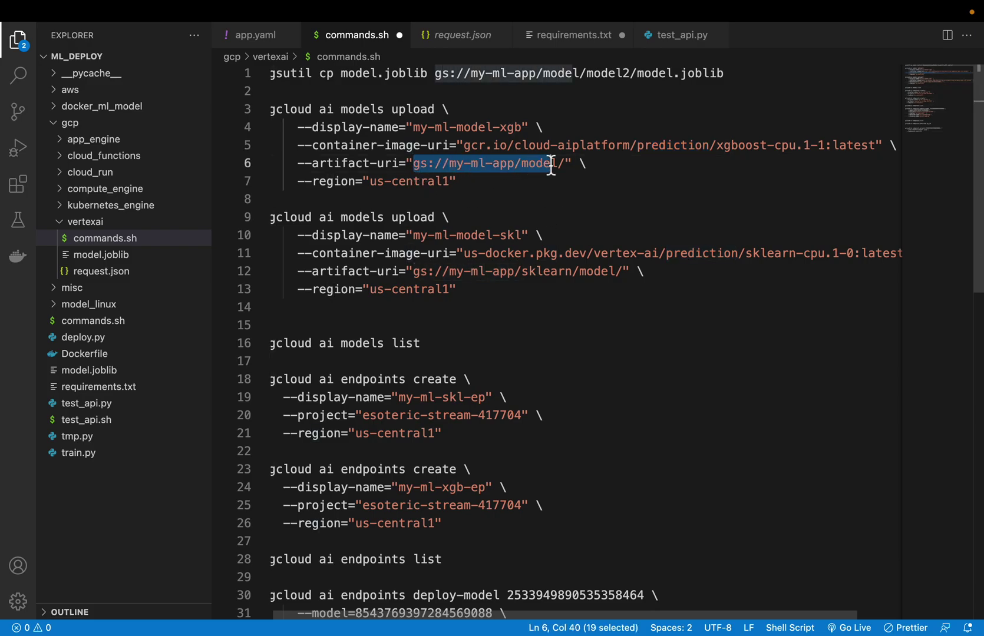
{"action": "left_click_drag", "start_coordinate": [551, 166], "coordinate": [565, 165]}
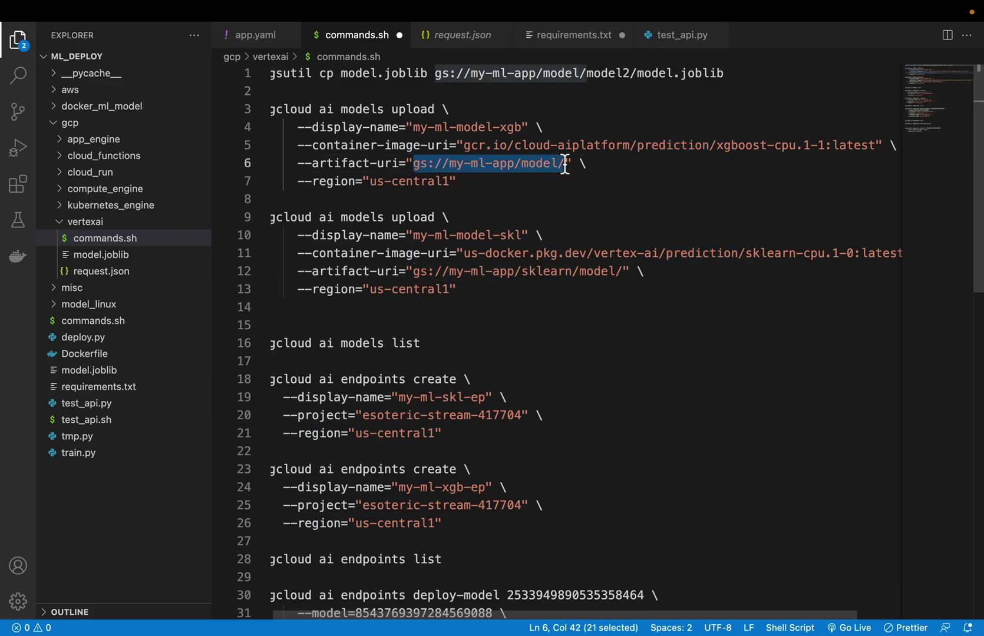
{"action": "left_click", "coordinate": [518, 183]}
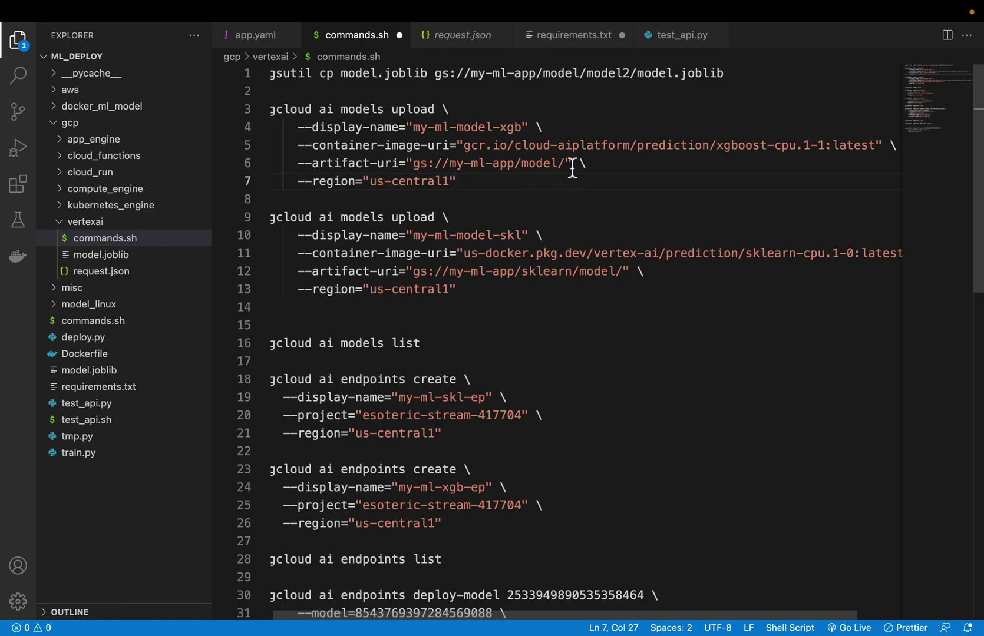
{"action": "key", "text": "super+Tab"}
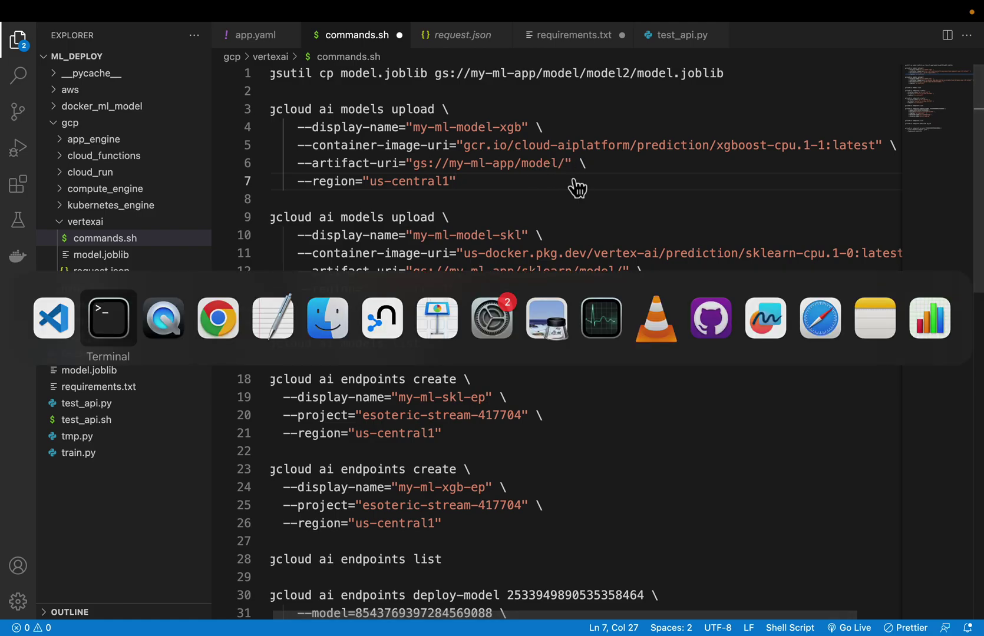
{"action": "key", "text": "super+Tab"}
{"action": "key", "text": "super+Tab"}
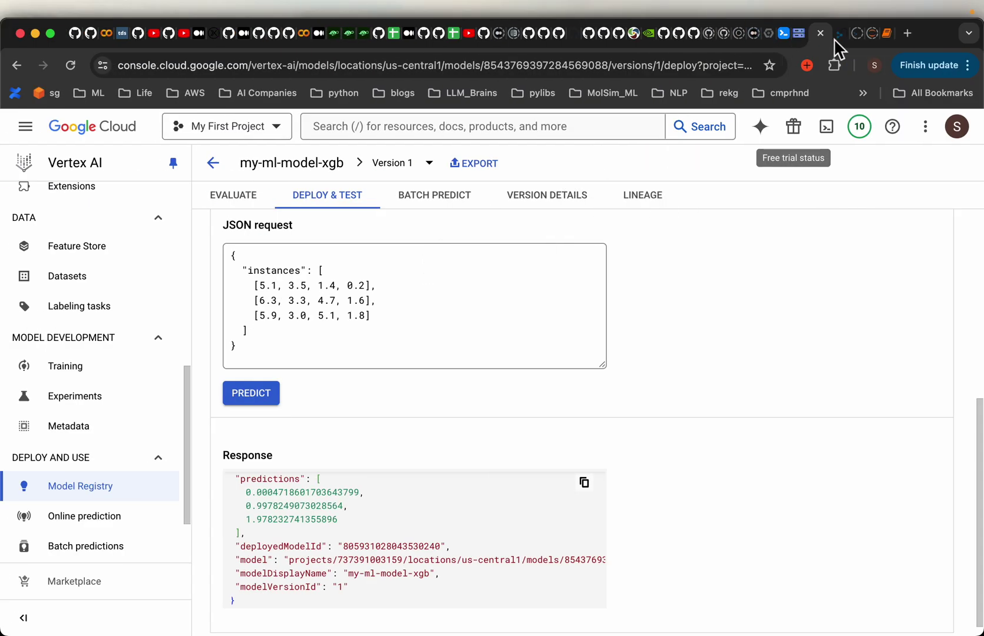
Step: Browse the my-ml-app bucket's sklearn/model folder to check its model.joblib
{"action": "left_click", "coordinate": [800, 35]}
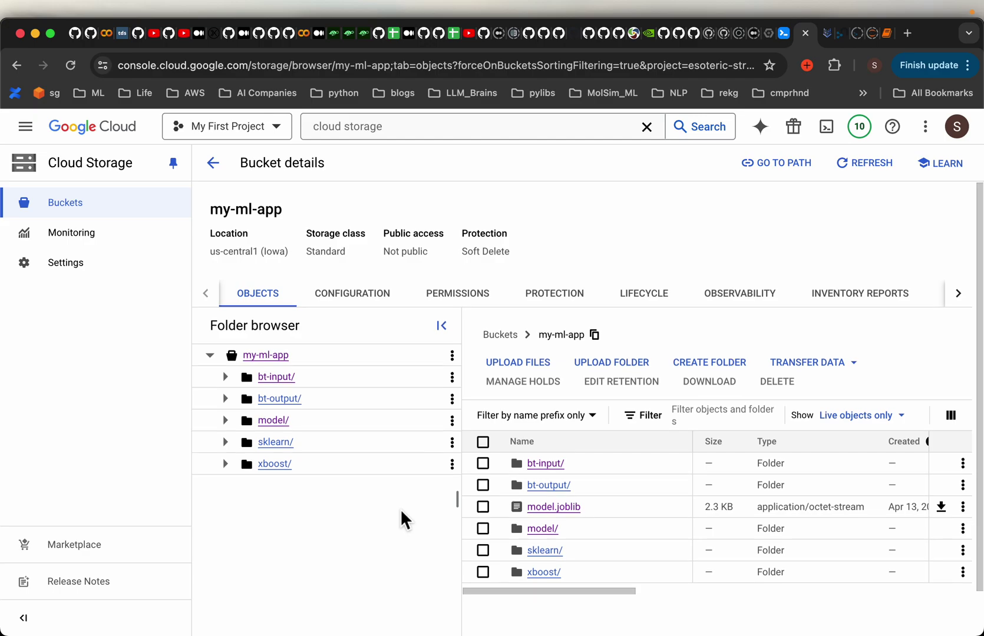
{"action": "scroll", "coordinate": [400, 509], "scroll_direction": "down", "scroll_amount": 2}
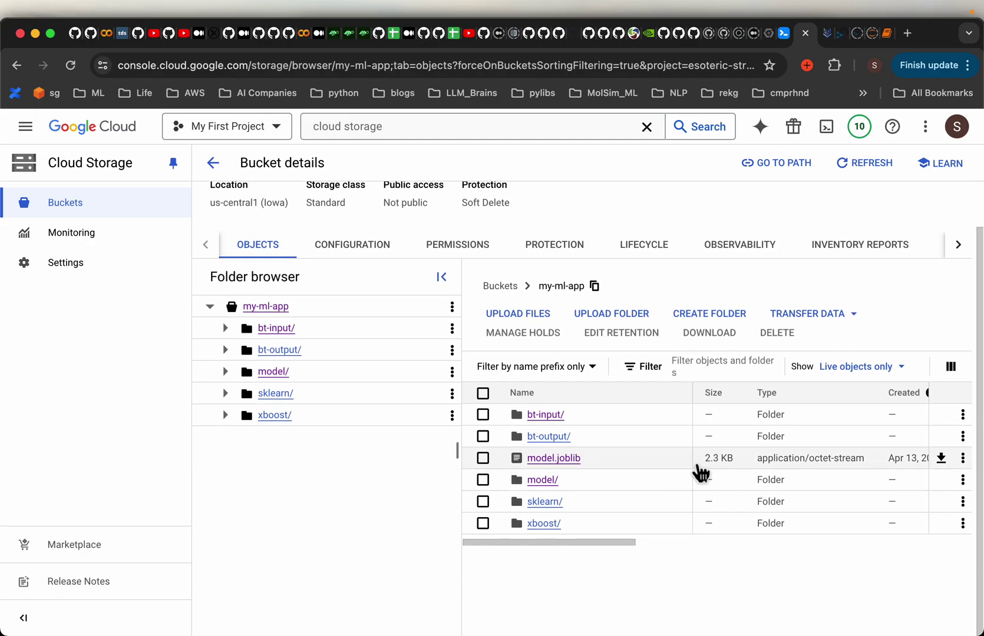
{"action": "left_click", "coordinate": [554, 506]}
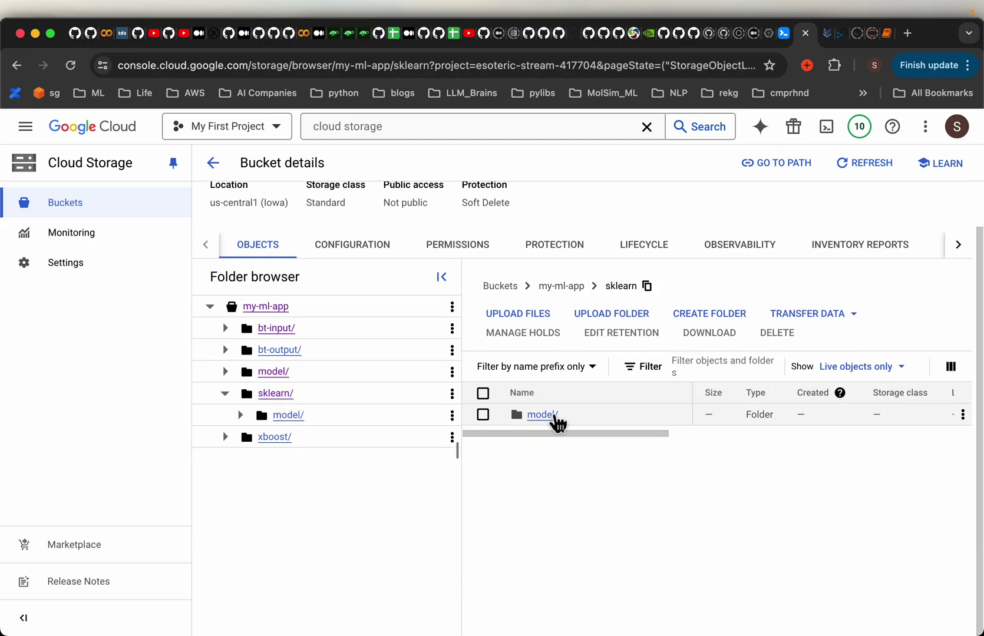
{"action": "left_click", "coordinate": [549, 415]}
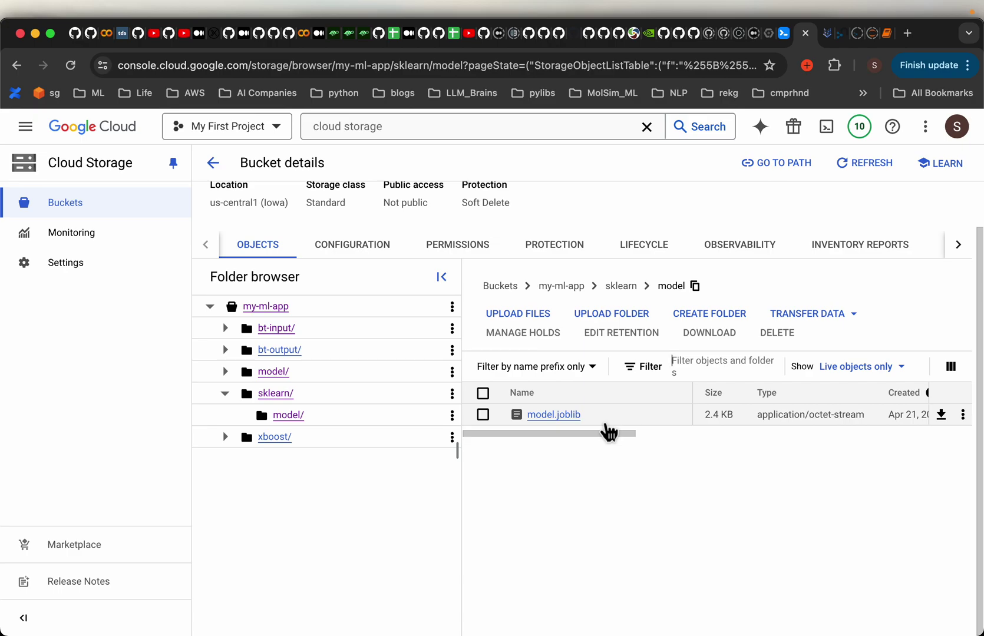
Step: Go back to the bucket root and open xboost/model to view model.bst
{"action": "left_click", "coordinate": [565, 289]}
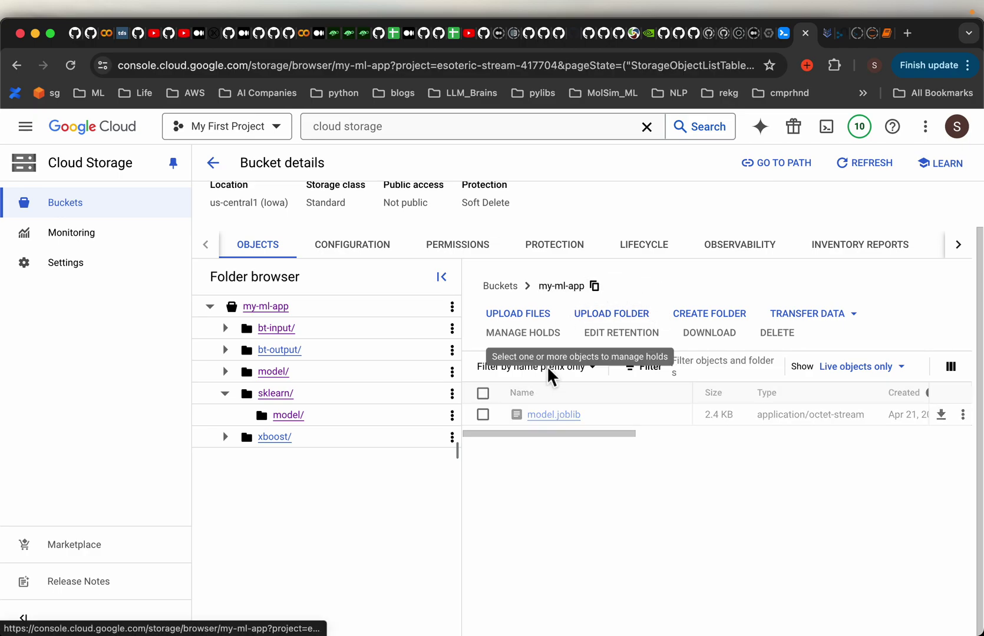
{"action": "left_click", "coordinate": [550, 525]}
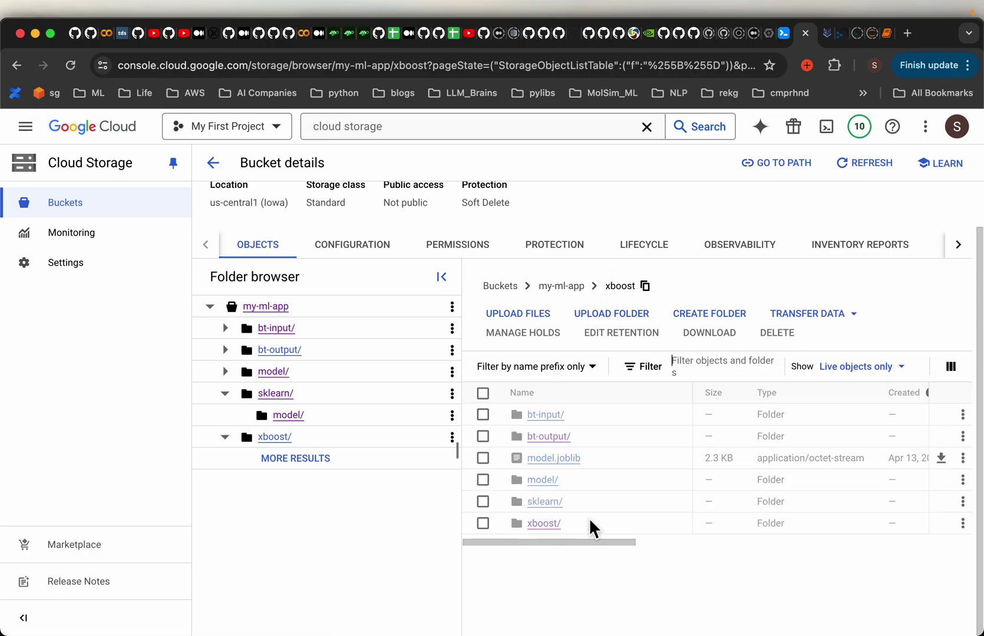
{"action": "left_click", "coordinate": [550, 415]}
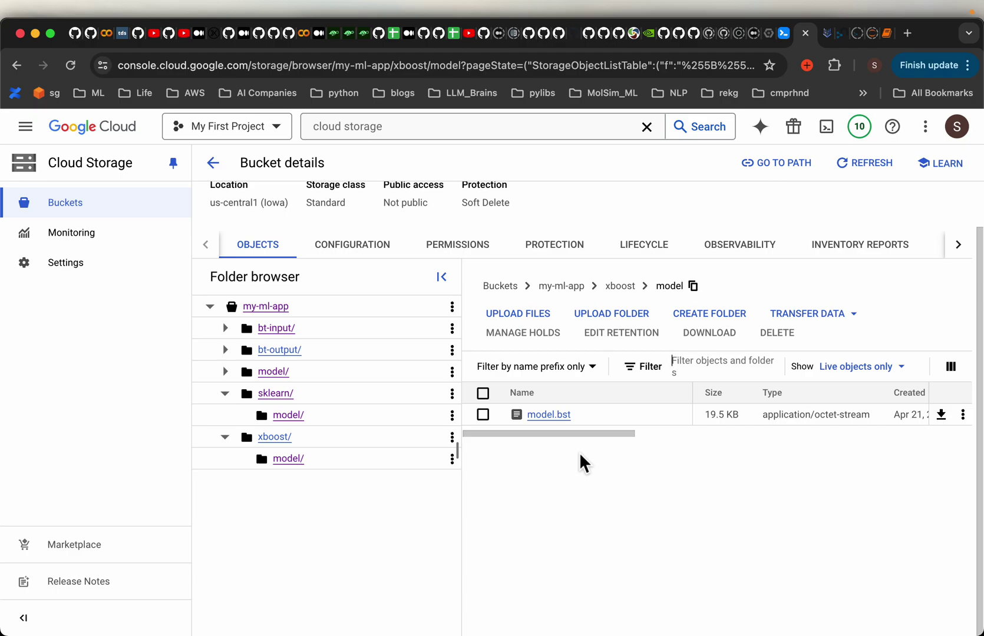
{"action": "key", "text": "super+Tab"}
{"action": "key", "text": "super+Tab"}
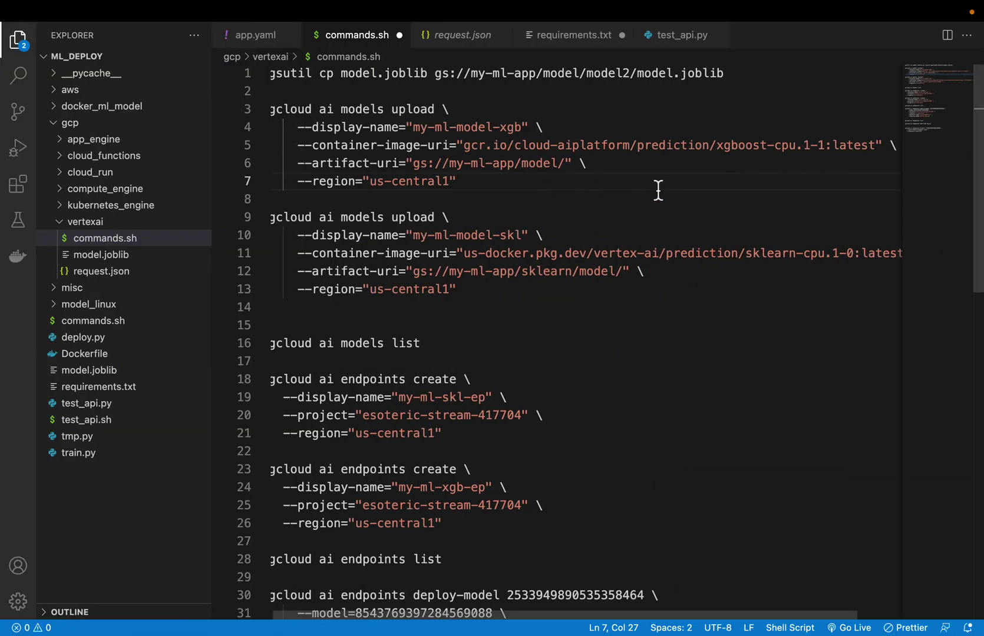
Step: Review the xgb upload command's display name, container image URI, artifact path and region
{"action": "left_click", "coordinate": [658, 189]}
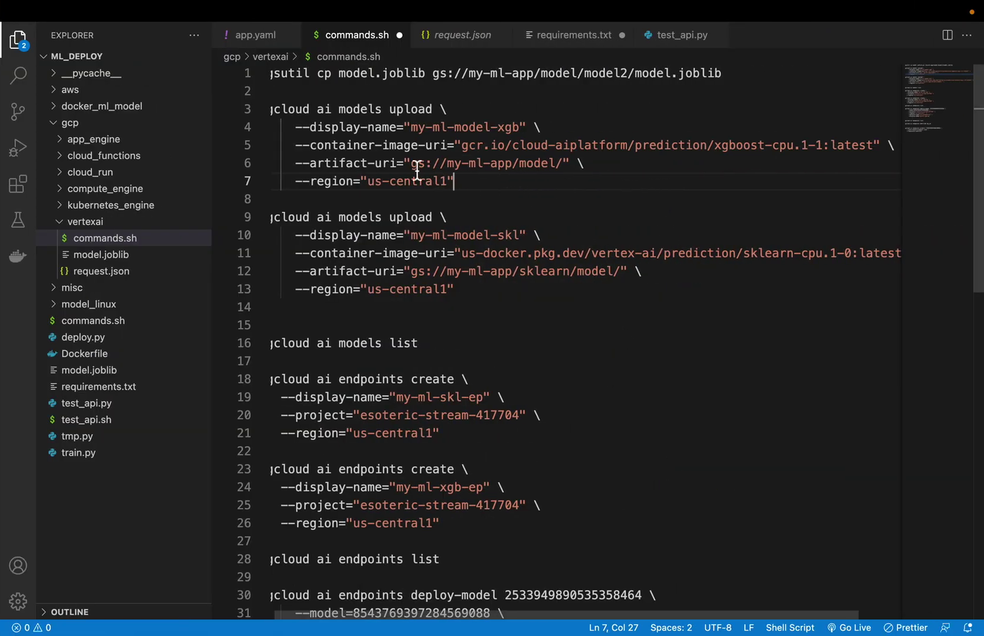
{"action": "left_click_drag", "start_coordinate": [411, 164], "coordinate": [565, 164]}
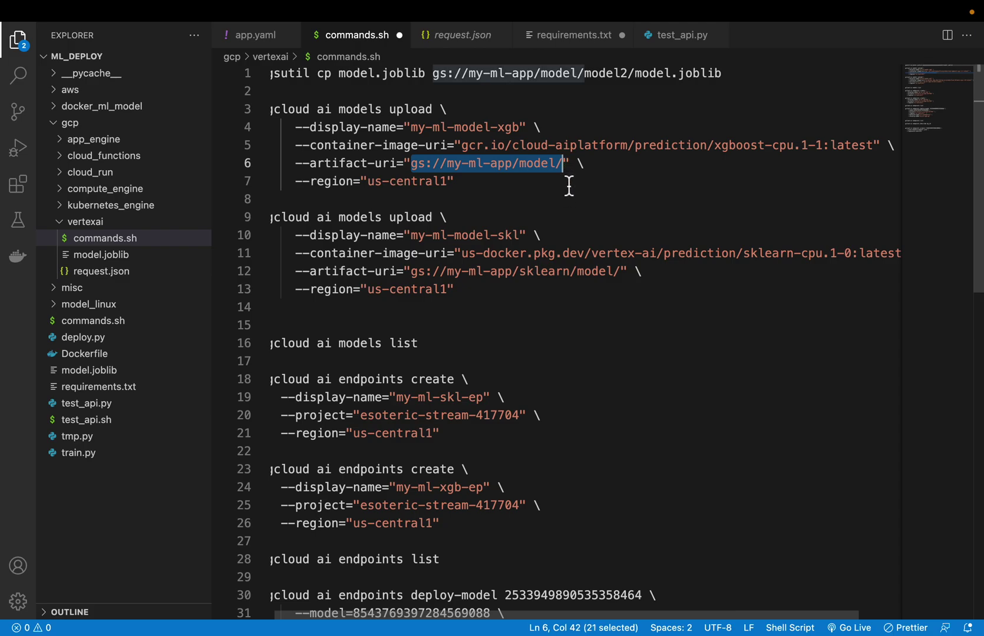
{"action": "left_click", "coordinate": [559, 186]}
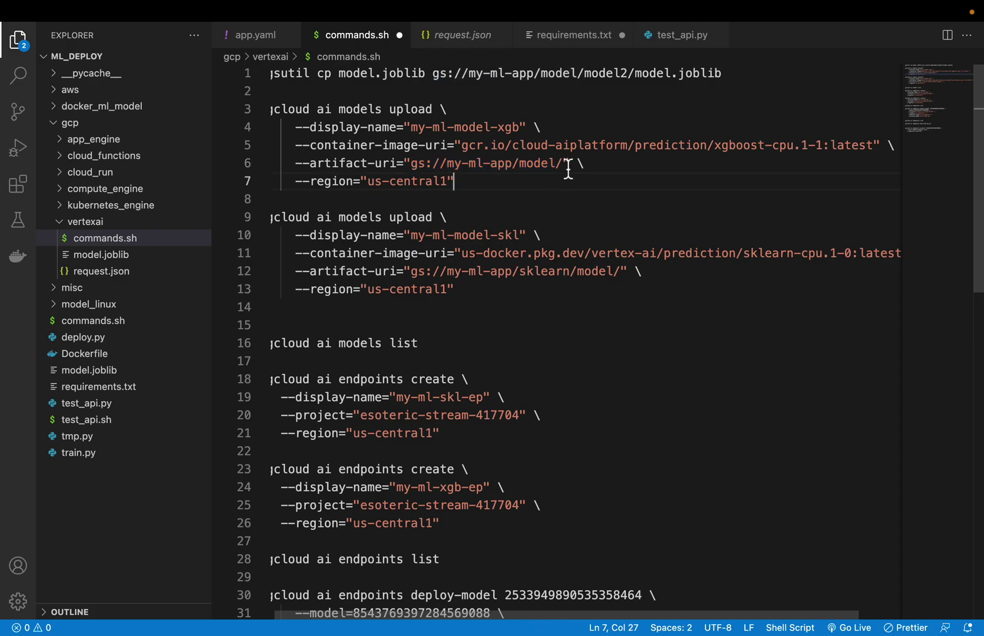
{"action": "left_click_drag", "start_coordinate": [563, 164], "coordinate": [412, 164]}
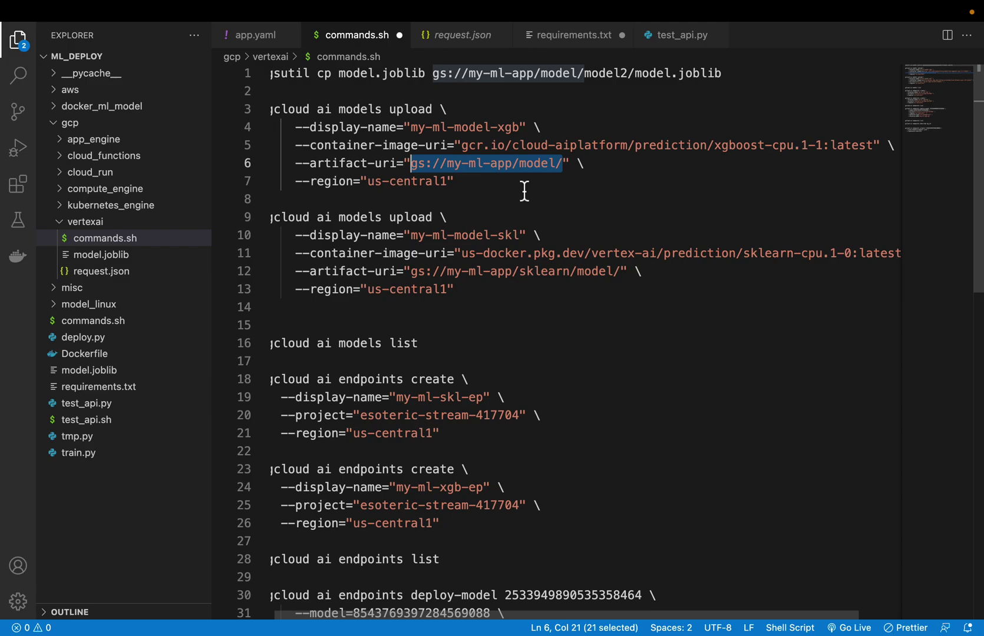
{"action": "left_click", "coordinate": [474, 197]}
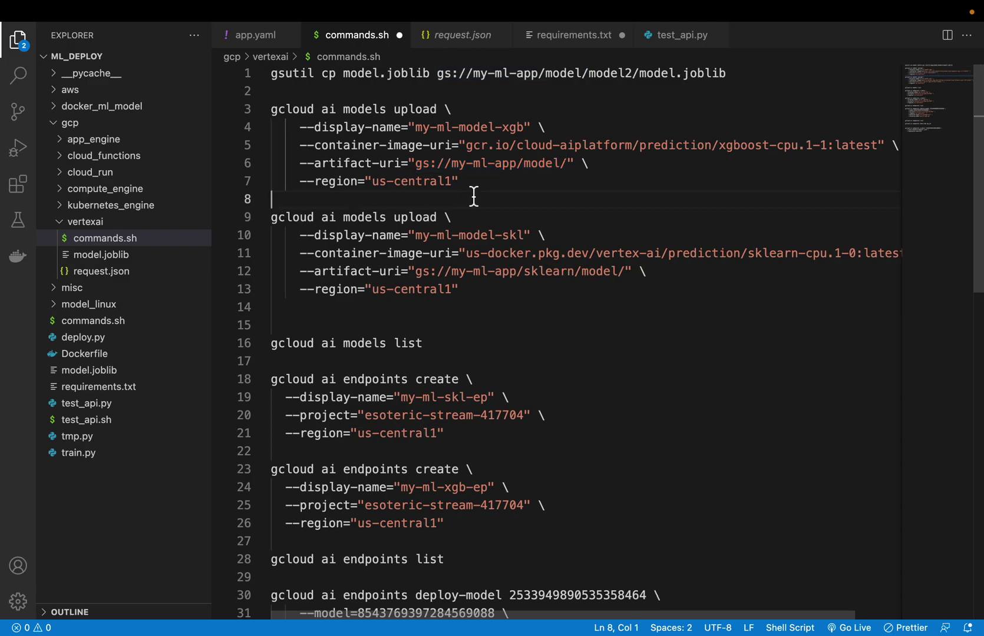
{"action": "left_click_drag", "start_coordinate": [299, 182], "coordinate": [473, 182]}
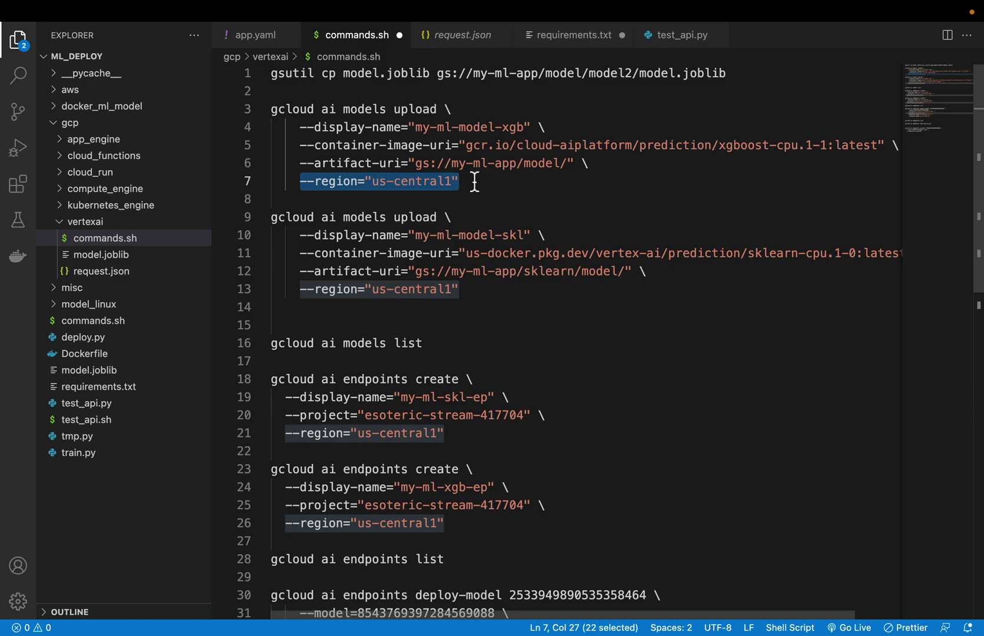
{"action": "left_click", "coordinate": [475, 182]}
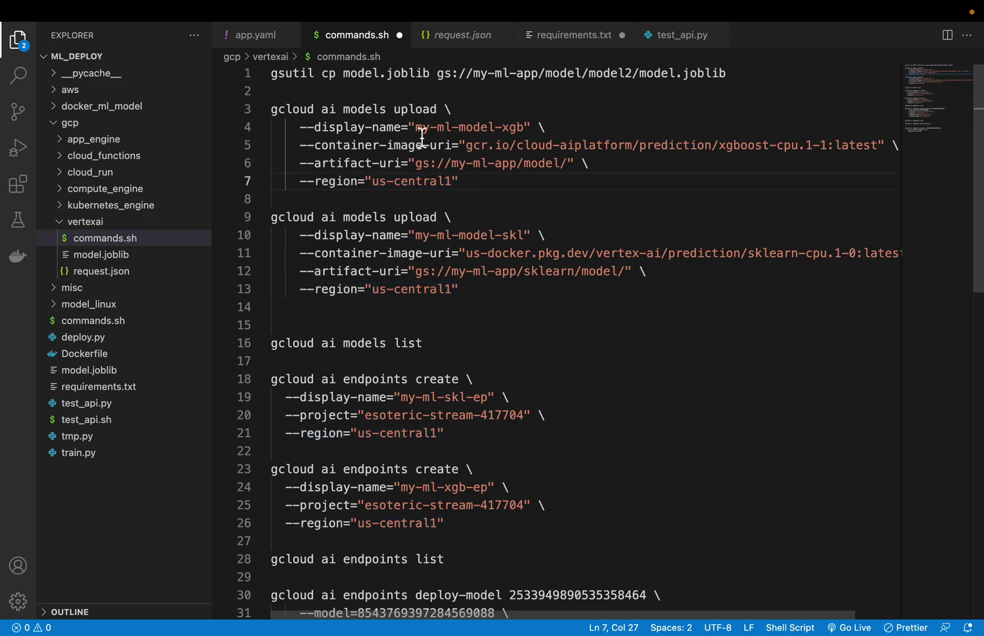
{"action": "left_click_drag", "start_coordinate": [416, 128], "coordinate": [567, 128]}
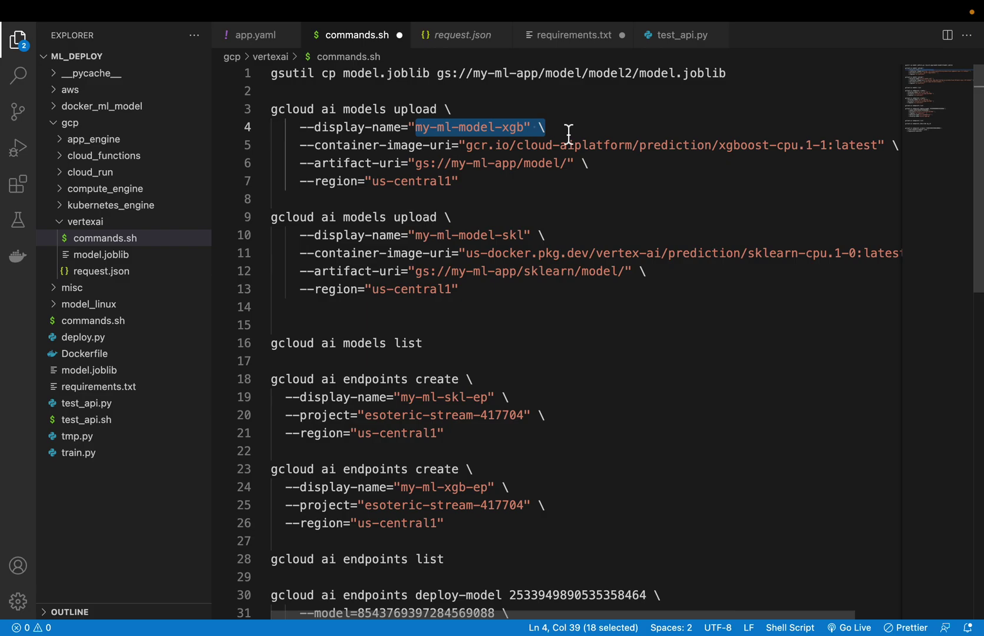
{"action": "left_click_drag", "start_coordinate": [466, 145], "coordinate": [883, 146]}
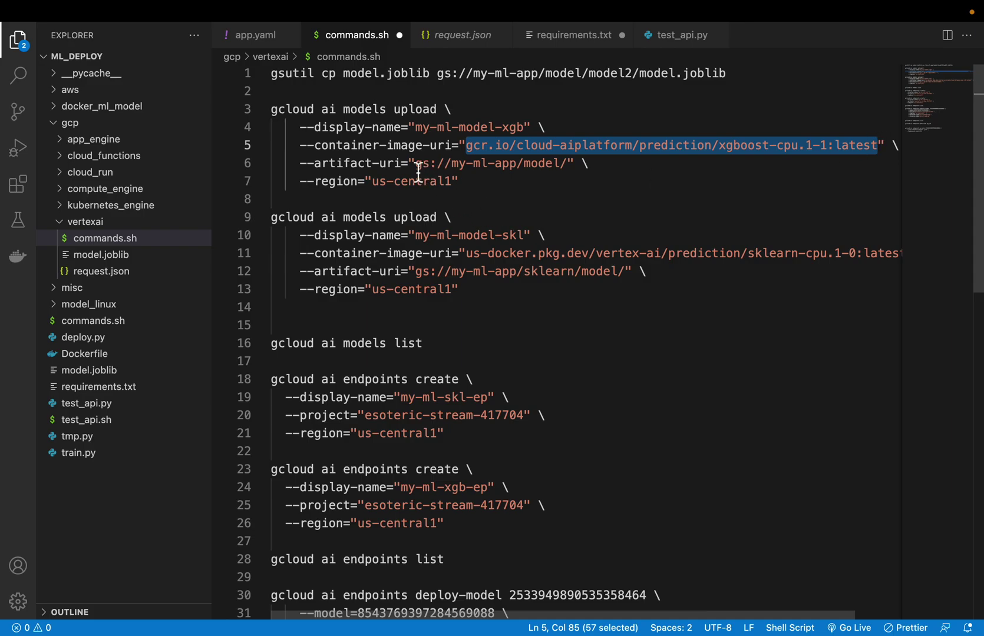
{"action": "left_click_drag", "start_coordinate": [416, 165], "coordinate": [564, 169]}
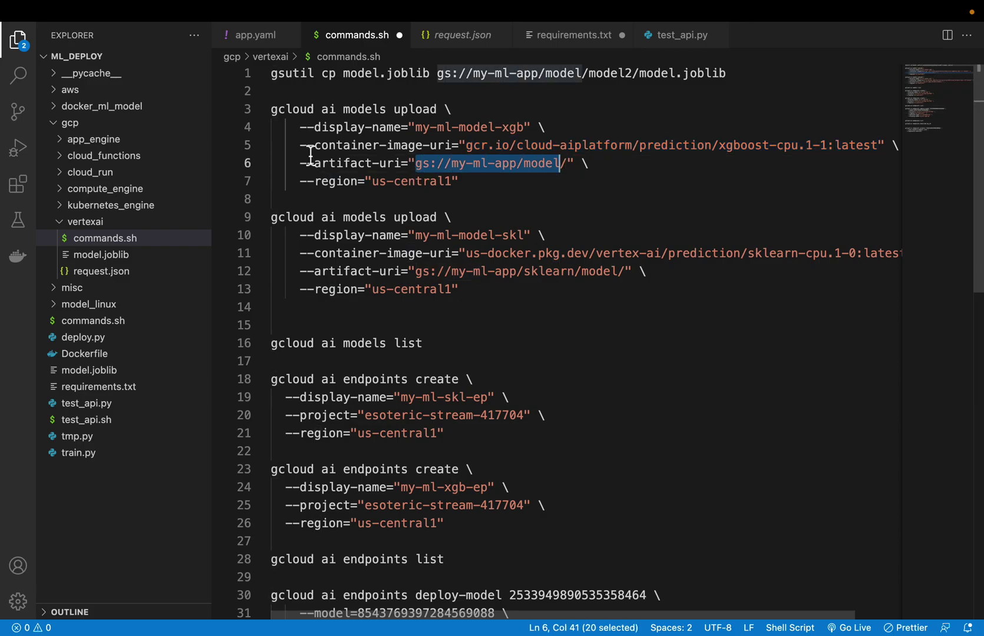
{"action": "left_click_drag", "start_coordinate": [271, 109], "coordinate": [472, 189]}
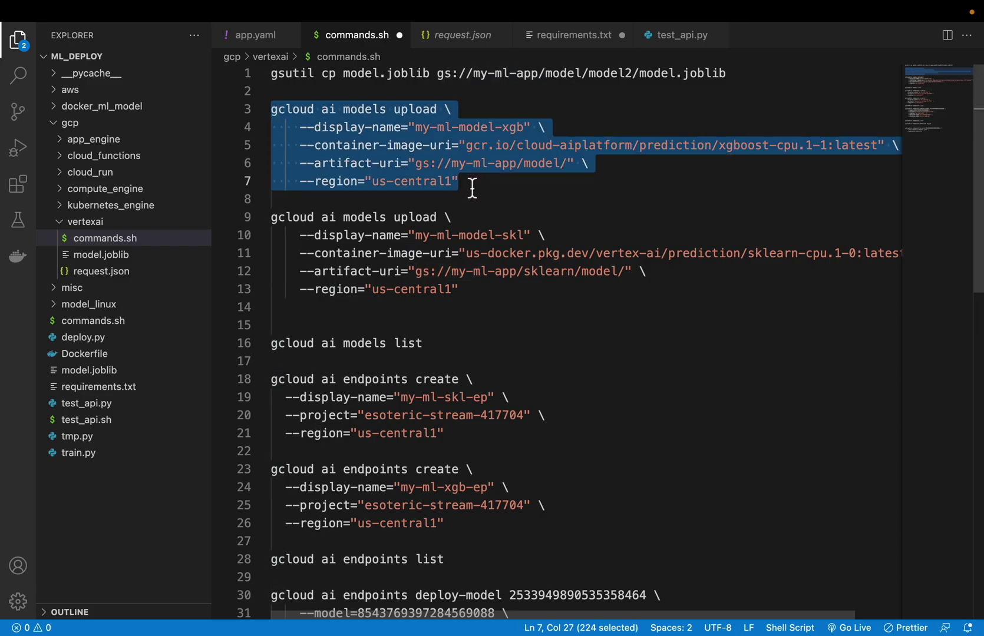
Step: Append 2 to make the display name my-ml-model-xgb2 and select the whole upload command
{"action": "left_click", "coordinate": [472, 189]}
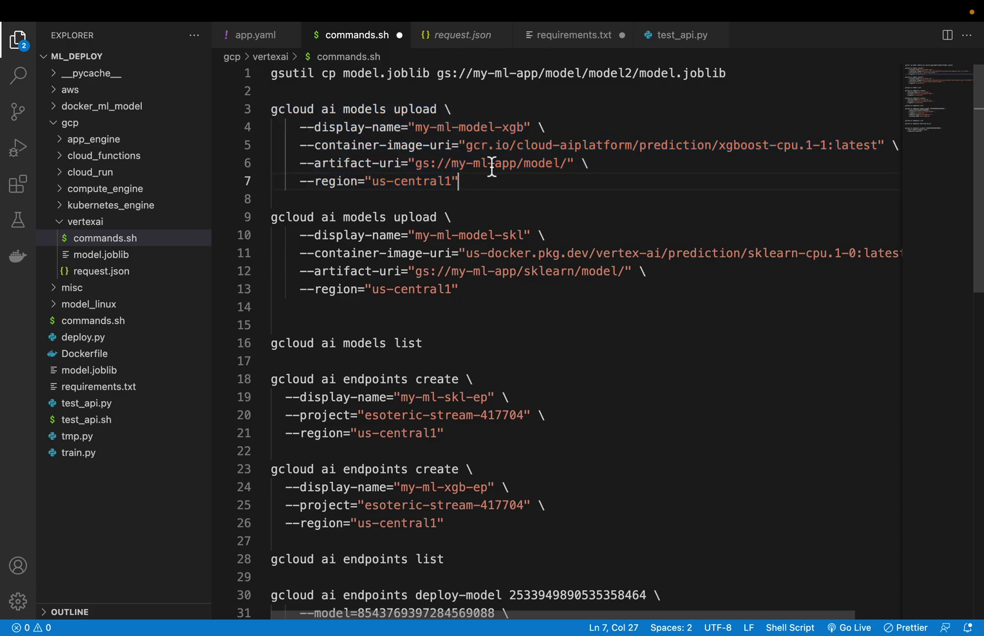
{"action": "left_click", "coordinate": [525, 129]}
{"action": "type", "text": "2"}
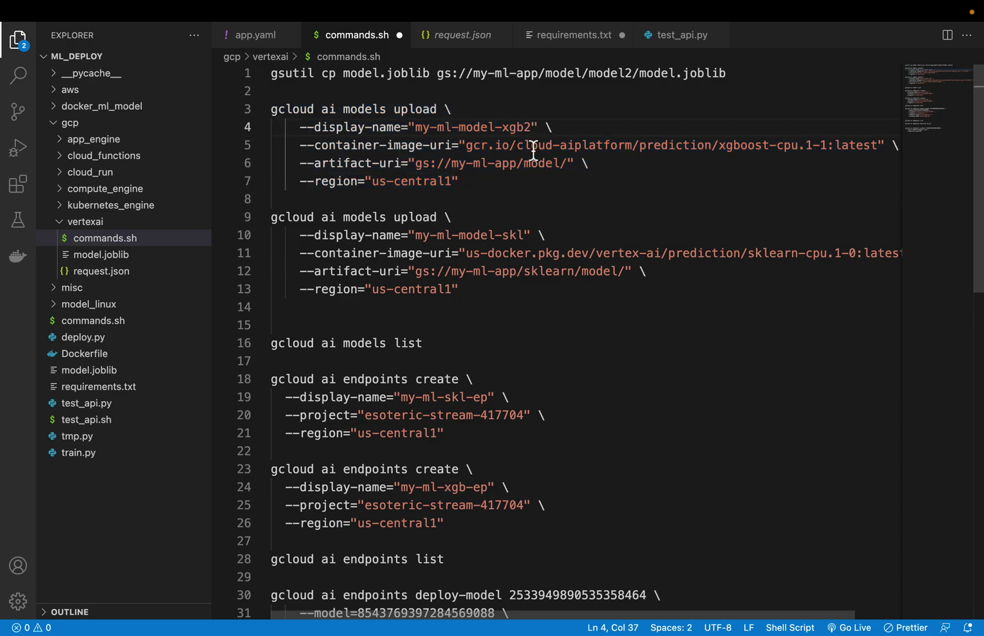
{"action": "left_click", "coordinate": [274, 113]}
{"action": "left_click_drag", "start_coordinate": [275, 117], "coordinate": [512, 199]}
{"action": "key", "text": "super+c"}
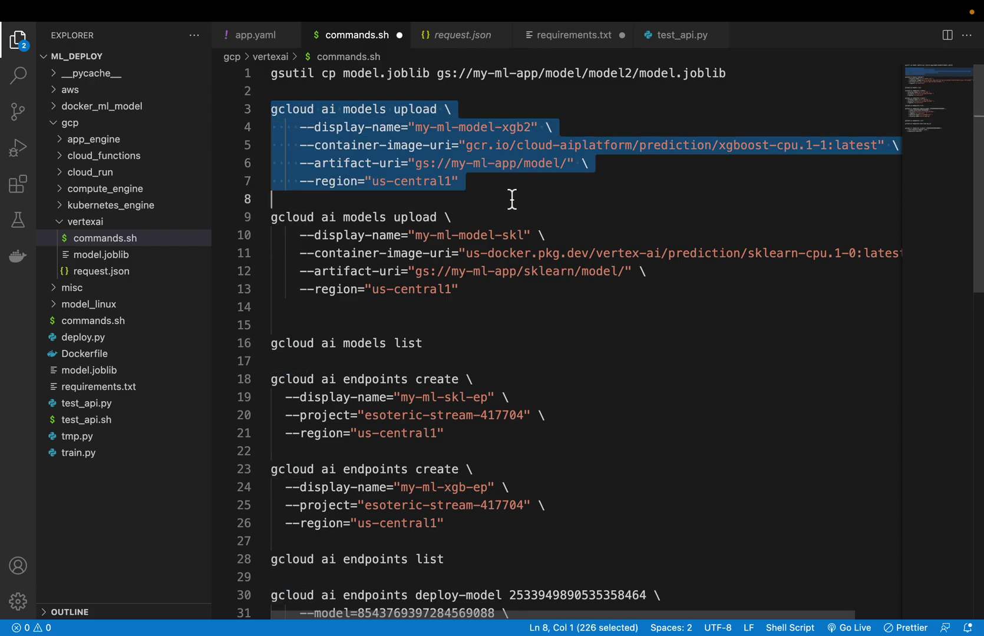
Step: Paste and run the my-ml-model-xgb2 upload command in Terminal until done, then return to commands.sh
{"action": "key", "text": "super+Tab"}
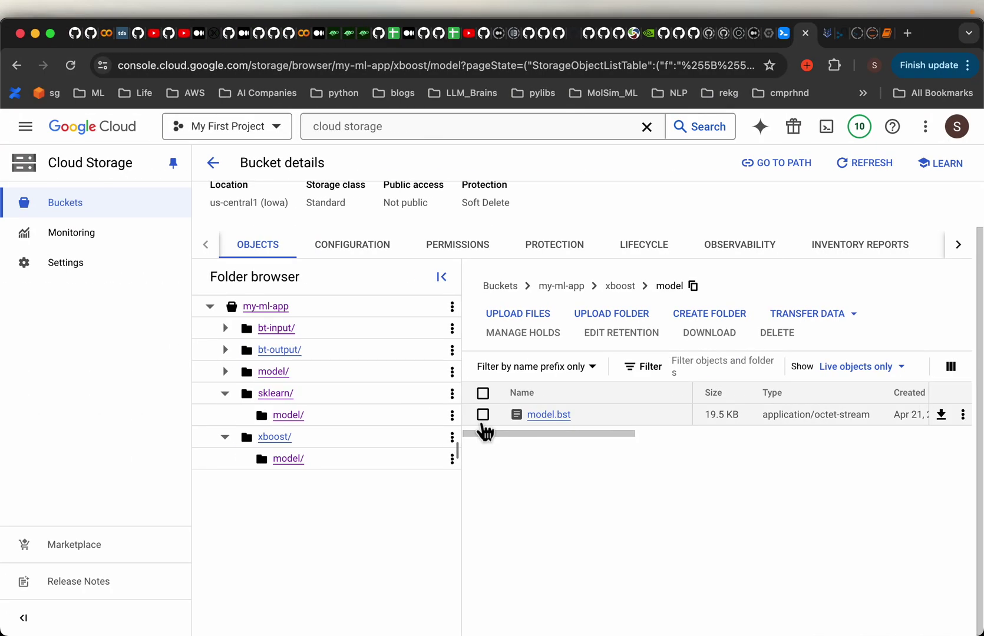
{"action": "key", "text": "super+Tab"}
{"action": "key", "text": "super+Tab"}
{"action": "key", "text": "Return"}
{"action": "key", "text": "Return"}
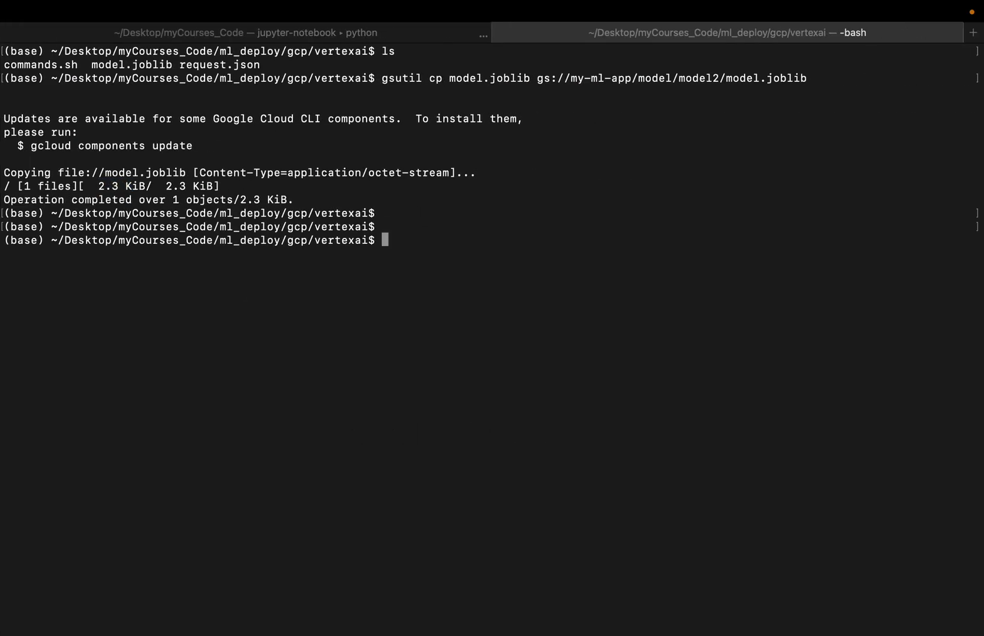
{"action": "key", "text": "super+v"}
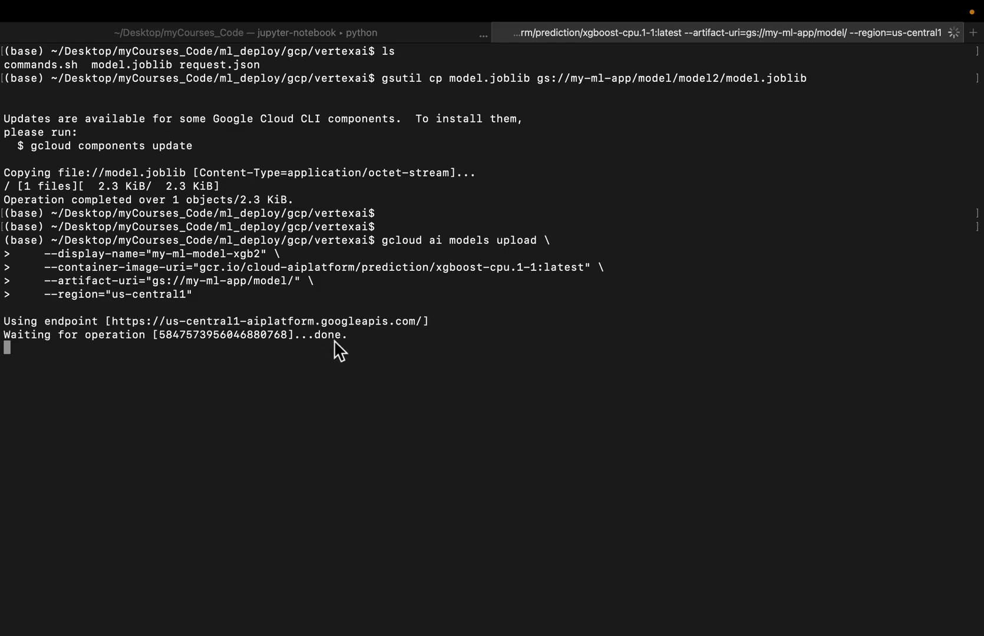
{"action": "key", "text": "Return"}
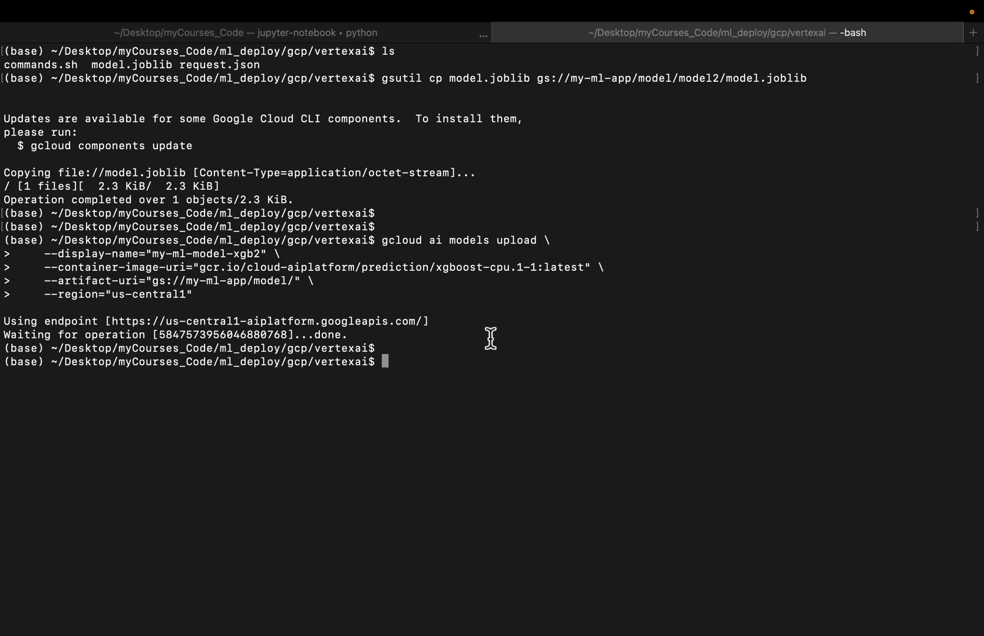
{"action": "key", "text": "super+Tab"}
{"action": "key", "text": "super+Tab"}
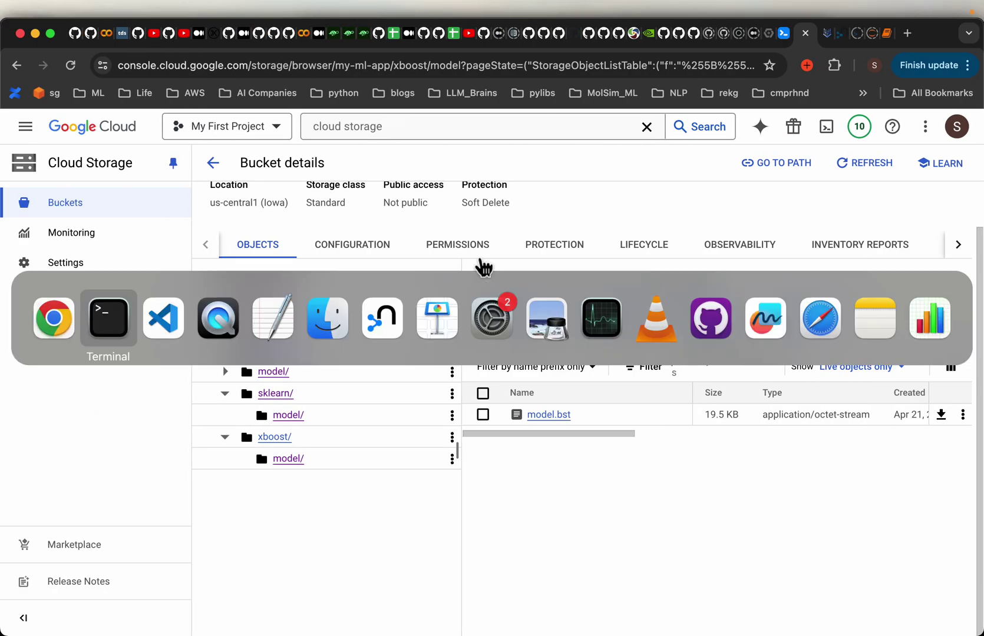
{"action": "key", "text": "super+Tab"}
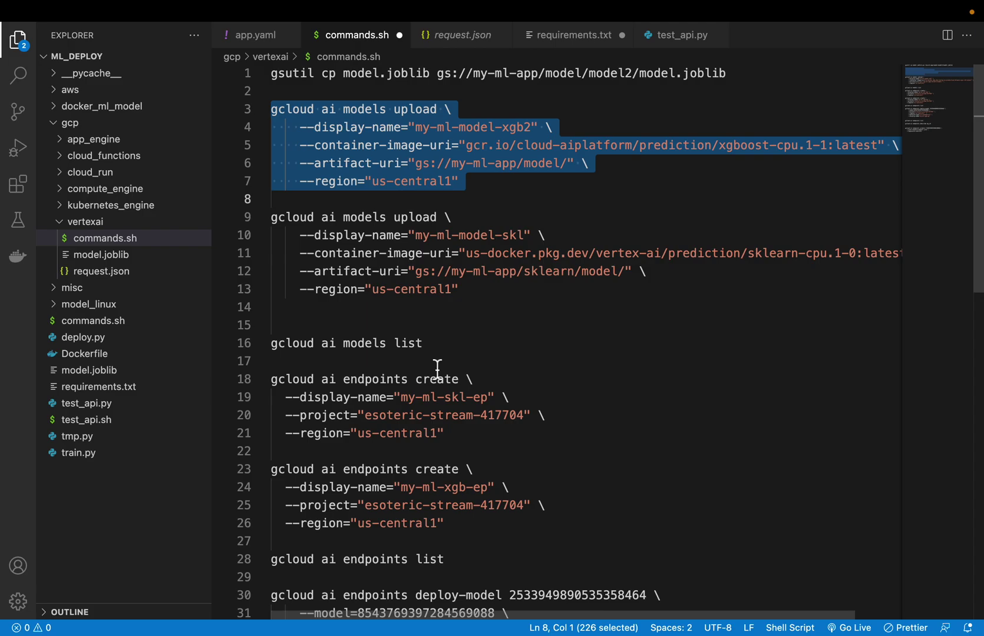
{"action": "scroll", "coordinate": [465, 350], "scroll_direction": "down", "scroll_amount": 1}
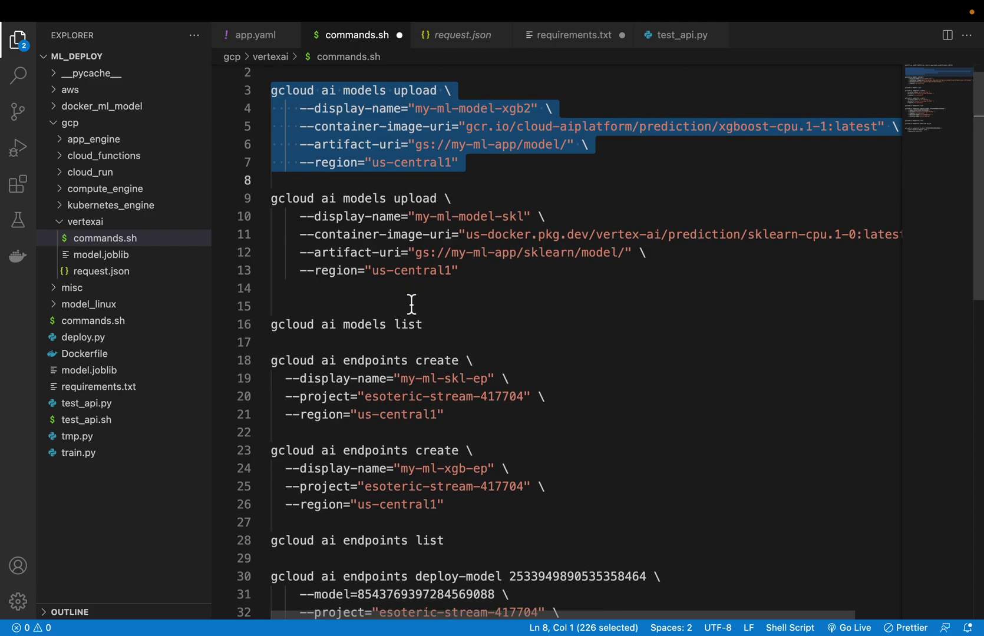
Step: Copy gcloud ai models list from commands.sh and run it in Terminal
{"action": "left_click_drag", "start_coordinate": [272, 324], "coordinate": [461, 324]}
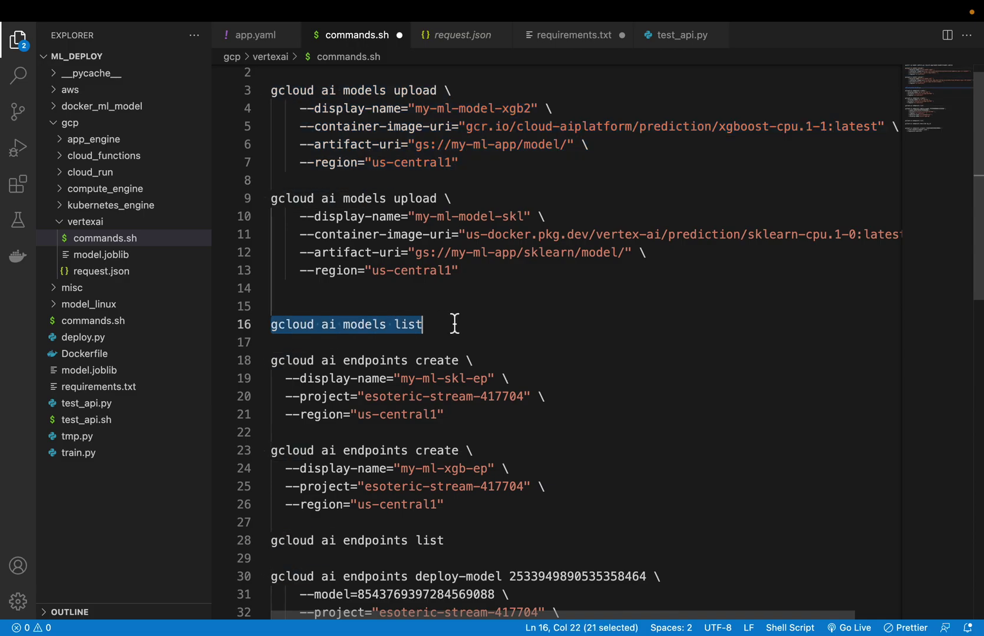
{"action": "key", "text": "super+Tab"}
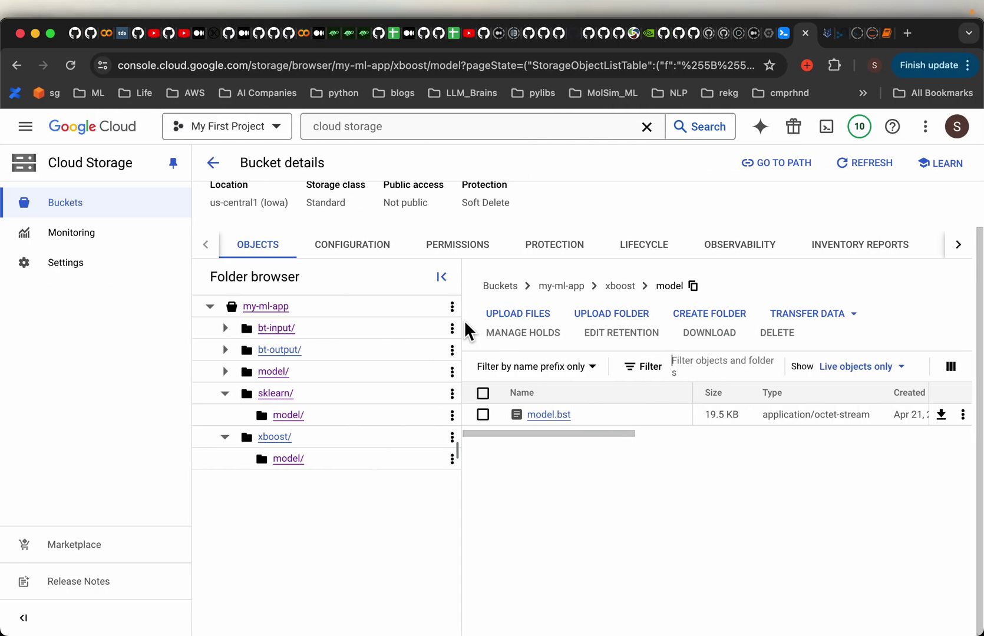
{"action": "key", "text": "super+Tab"}
{"action": "key", "text": "super+Tab"}
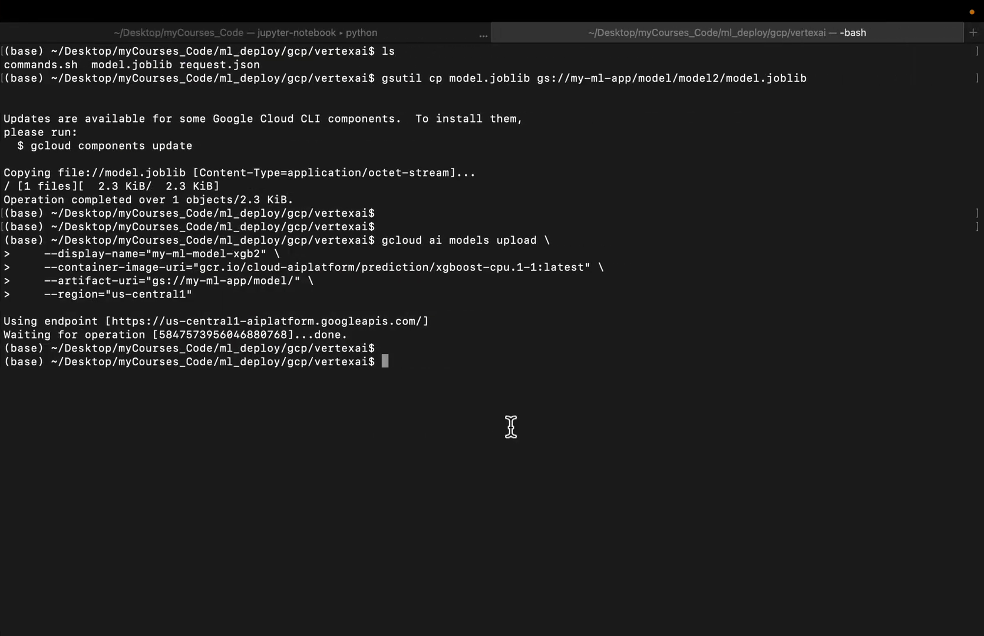
{"action": "type", "text": "gcloud ai models list"}
{"action": "key", "text": "Return"}
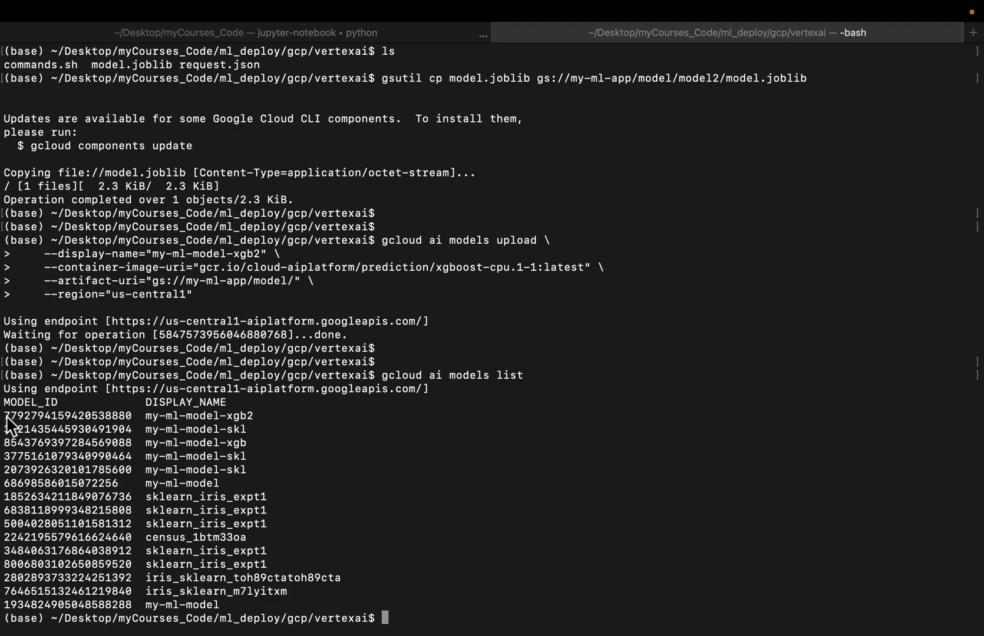
Step: Compare my-ml-model-xgb2 at the top of the model list with the upload's --display-name
{"action": "mouse_move", "coordinate": [4, 415]}
{"action": "left_mouse_down"}
{"action": "mouse_move", "coordinate": [103, 458]}
{"action": "mouse_move", "coordinate": [208, 528]}
{"action": "mouse_move", "coordinate": [276, 600]}
{"action": "left_mouse_up"}
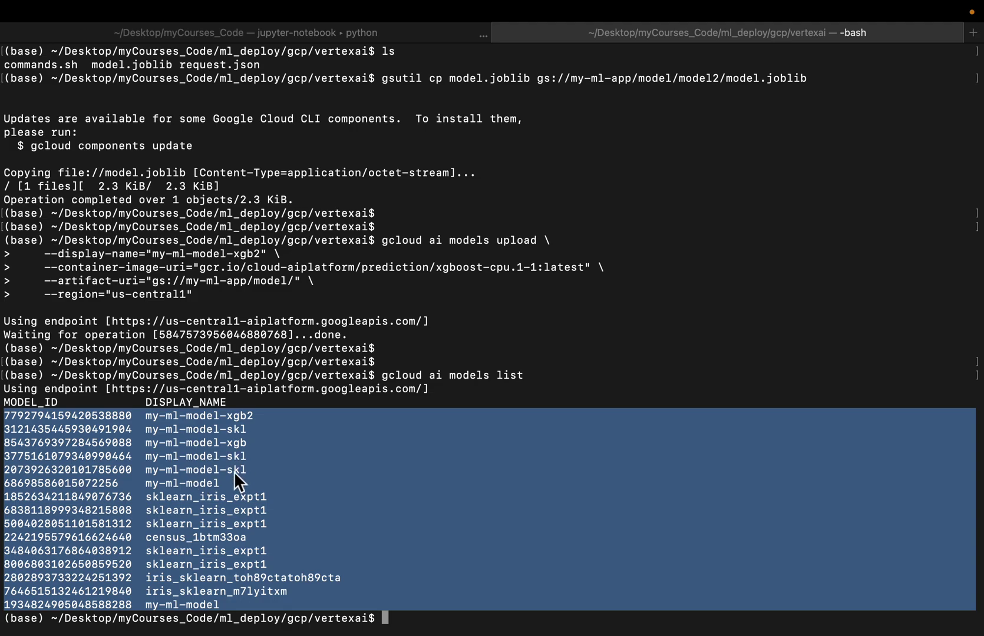
{"action": "left_click", "coordinate": [264, 470]}
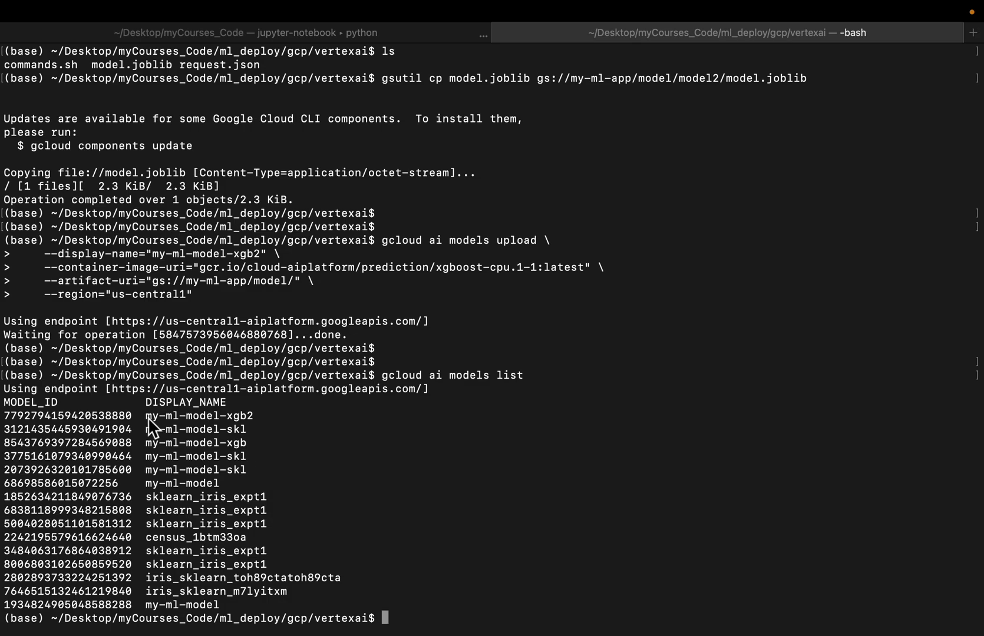
{"action": "left_click_drag", "start_coordinate": [148, 418], "coordinate": [255, 416]}
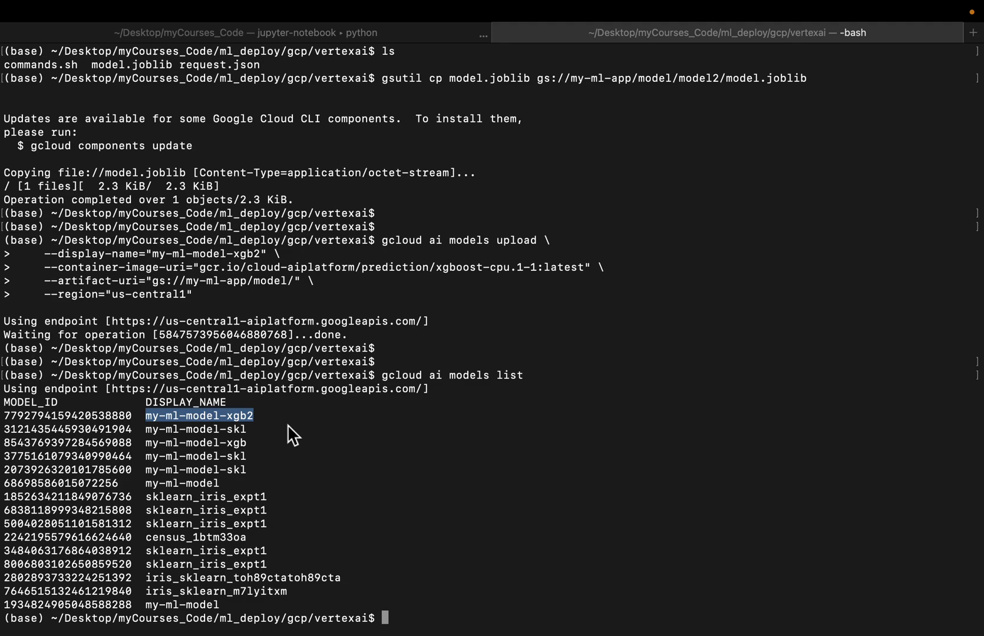
{"action": "left_click", "coordinate": [206, 469]}
{"action": "left_click_drag", "start_coordinate": [149, 413], "coordinate": [261, 419]}
{"action": "left_click_drag", "start_coordinate": [157, 255], "coordinate": [271, 255]}
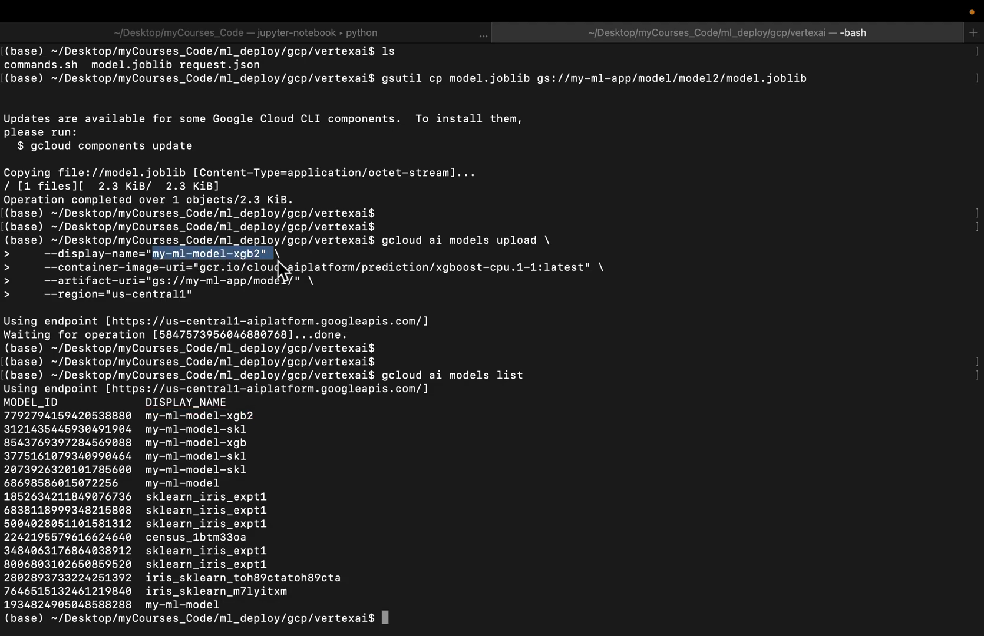
{"action": "left_click_drag", "start_coordinate": [145, 417], "coordinate": [258, 419]}
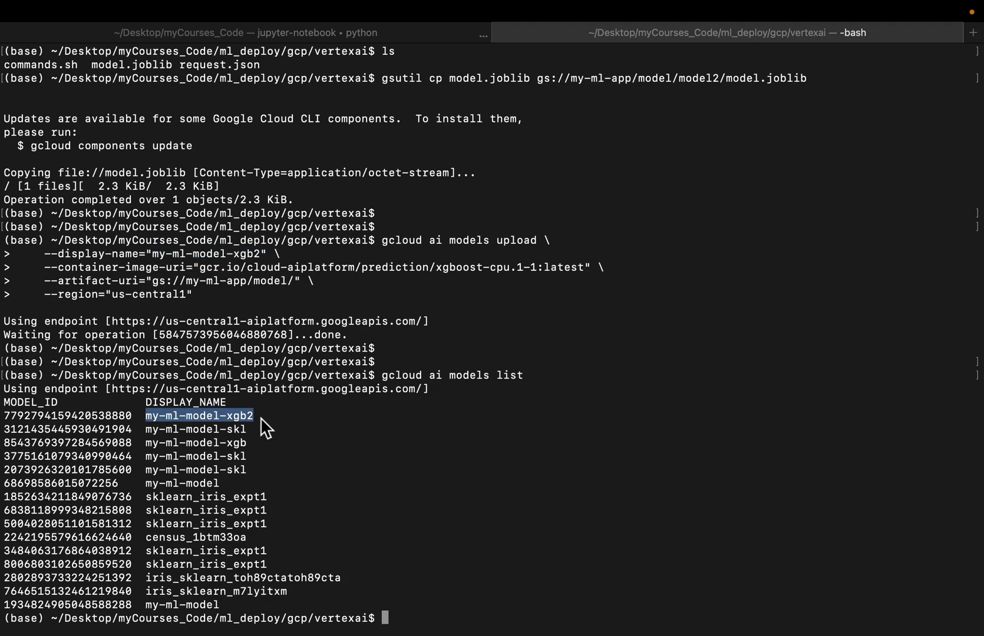
{"action": "key", "text": "super+Tab"}
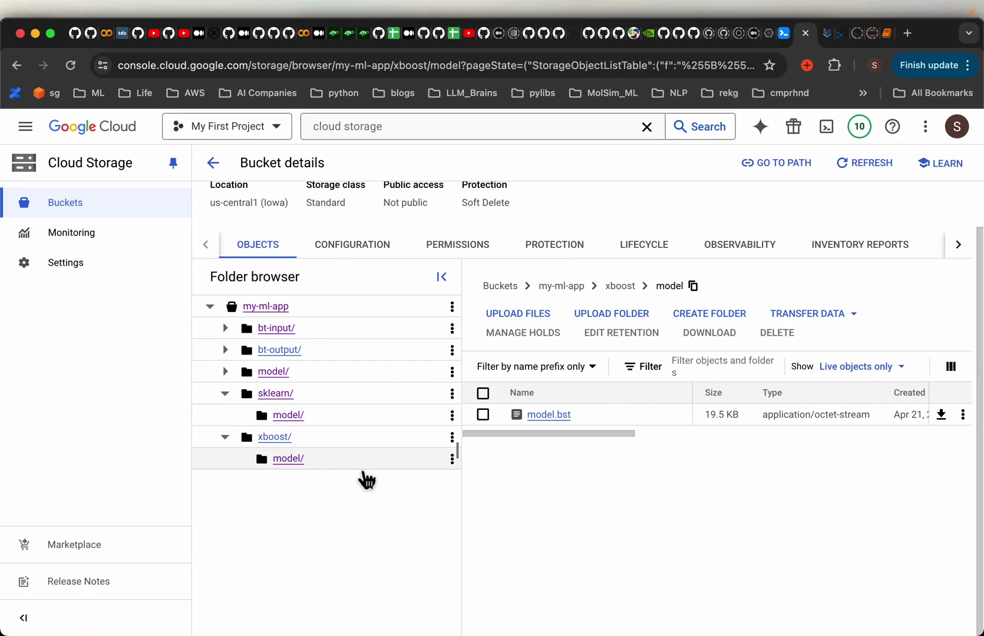
{"action": "key", "text": "super+Tab"}
{"action": "key", "text": "super+Tab"}
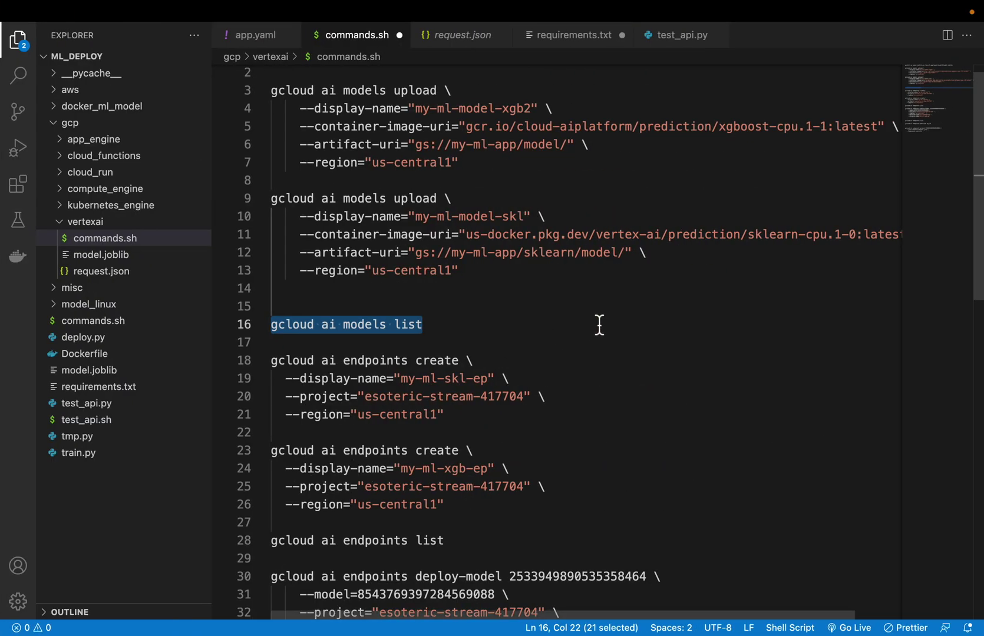
{"action": "scroll", "coordinate": [598, 324], "scroll_direction": "down", "scroll_amount": 3}
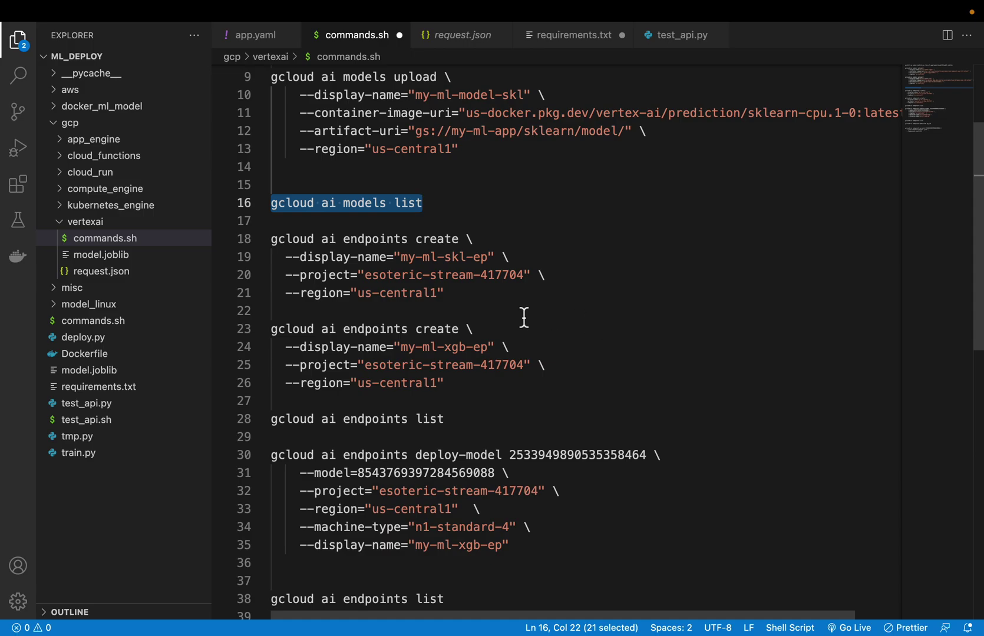
Step: Rename the second endpoint to my-ml-xgb-ep-2 and review its project and region lines
{"action": "left_click_drag", "start_coordinate": [494, 348], "coordinate": [496, 366]}
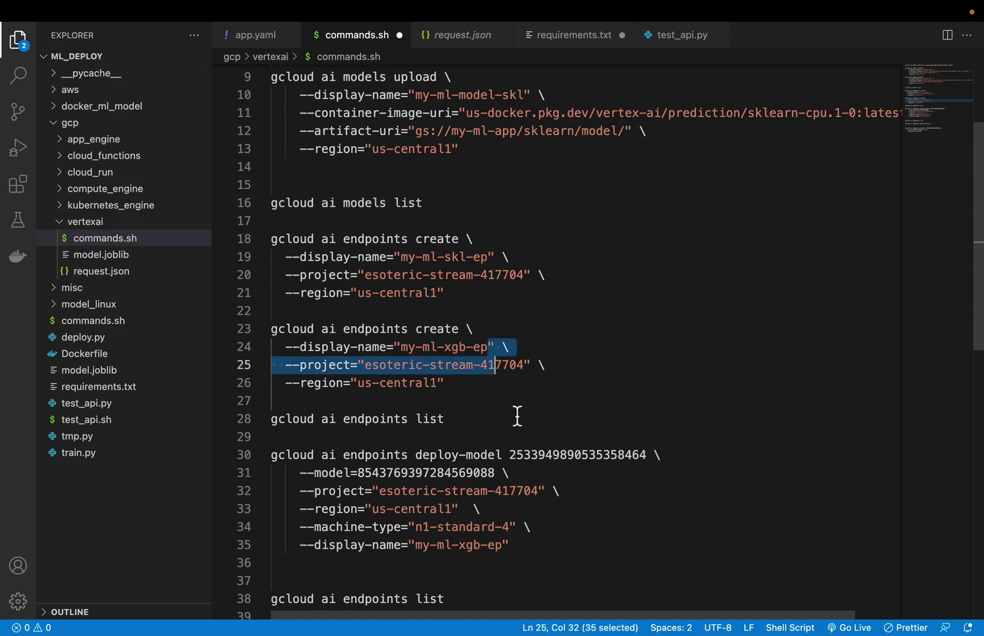
{"action": "left_click", "coordinate": [489, 350]}
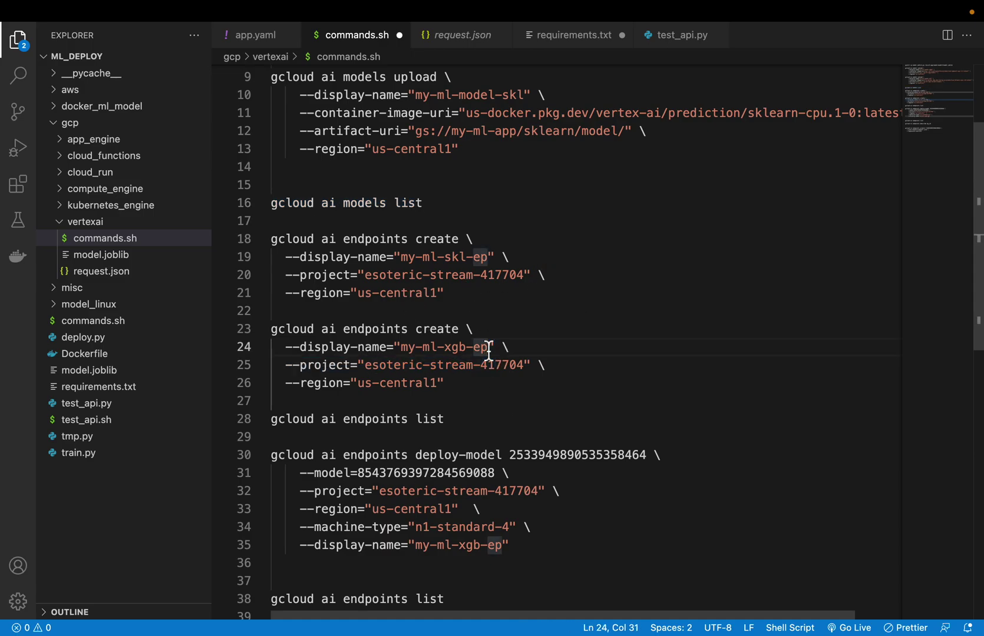
{"action": "type", "text": "-2"}
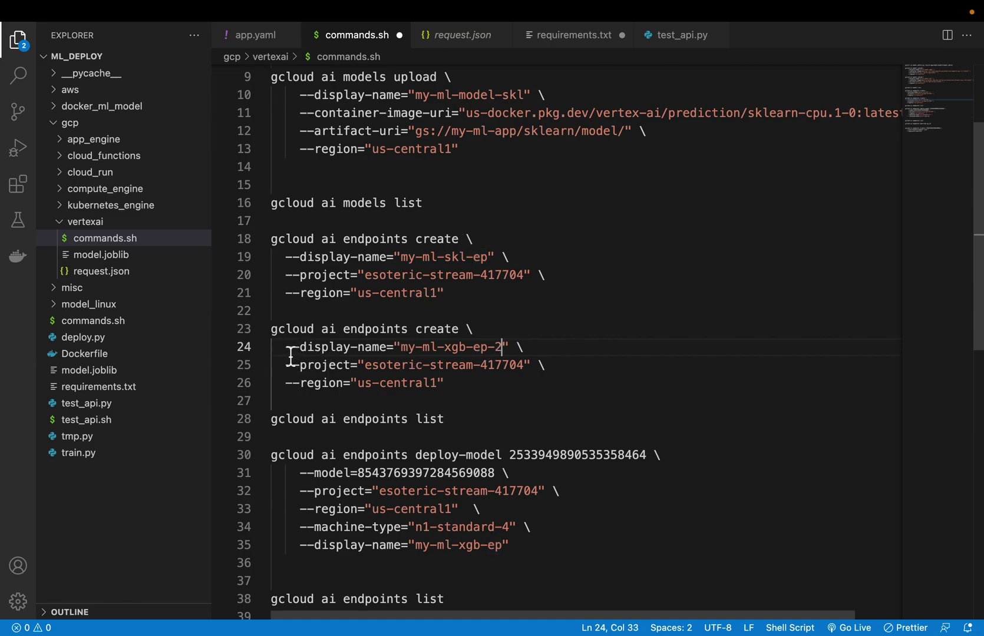
{"action": "left_click_drag", "start_coordinate": [285, 347], "coordinate": [525, 354]}
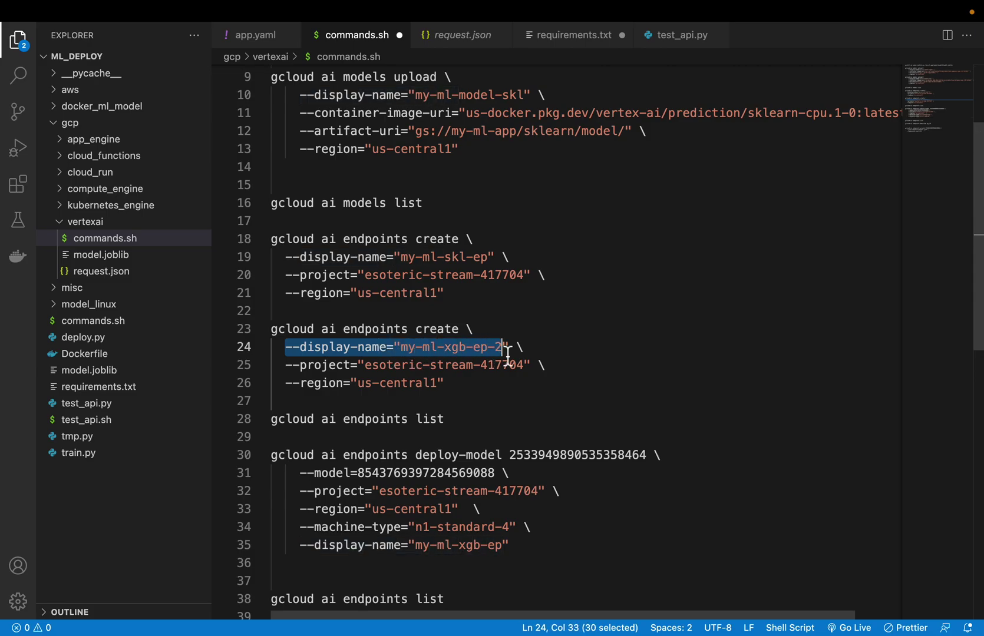
{"action": "left_click", "coordinate": [277, 372]}
{"action": "left_click_drag", "start_coordinate": [294, 375], "coordinate": [625, 373]}
{"action": "left_click_drag", "start_coordinate": [288, 383], "coordinate": [453, 383]}
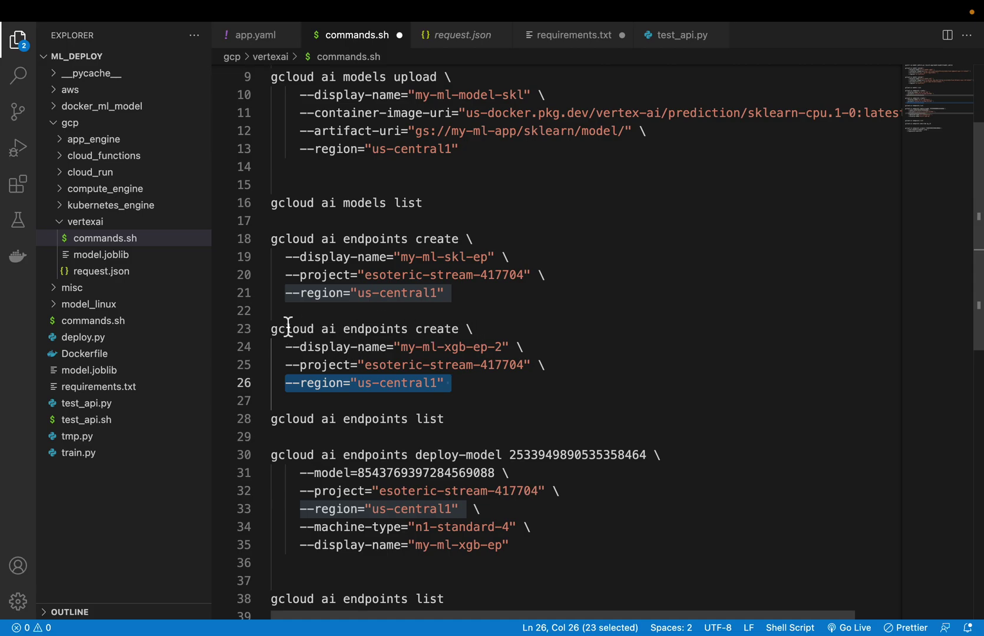
Step: Select the whole second endpoint create command and head to Terminal
{"action": "mouse_move", "coordinate": [262, 328]}
{"action": "left_click", "coordinate": [277, 337]}
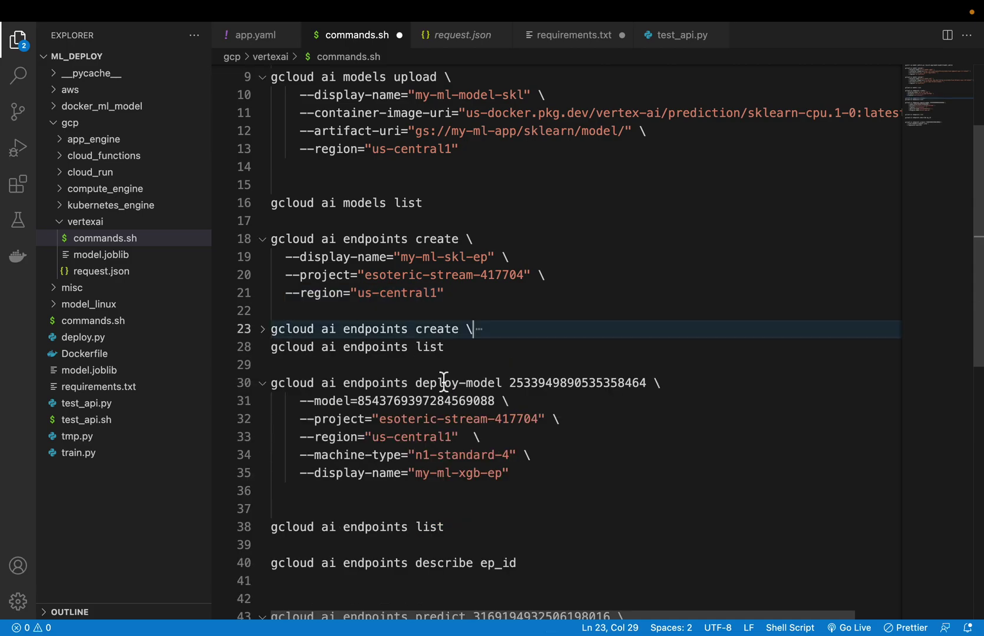
{"action": "left_click", "coordinate": [263, 331]}
{"action": "left_click_drag", "start_coordinate": [461, 398], "coordinate": [216, 321]}
{"action": "key", "text": "super+c"}
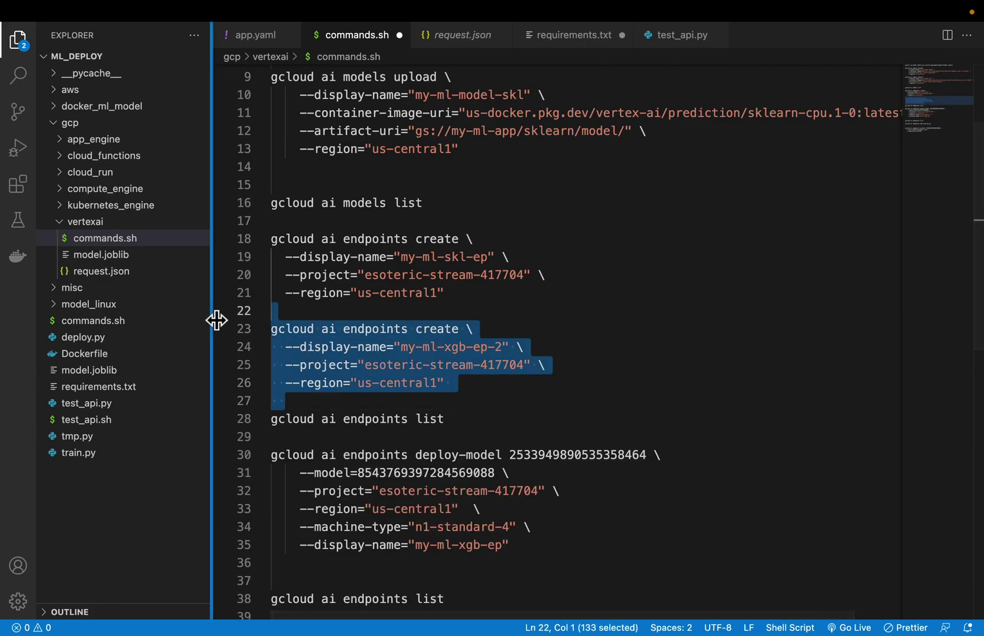
{"action": "key", "text": "ctrl+Left"}
{"action": "key", "text": "super+Tab"}
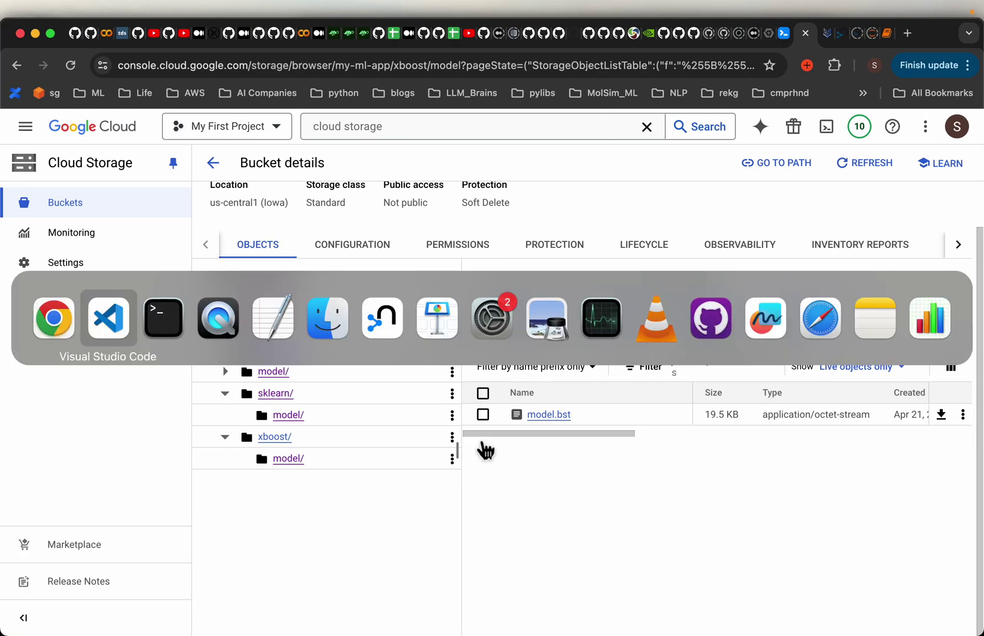
{"action": "key", "text": "super+Tab"}
Step: Run the my-ml-xgb-ep-2 endpoint create command and copy gcloud ai endpoints list from commands.sh
{"action": "key", "text": "super+v"}
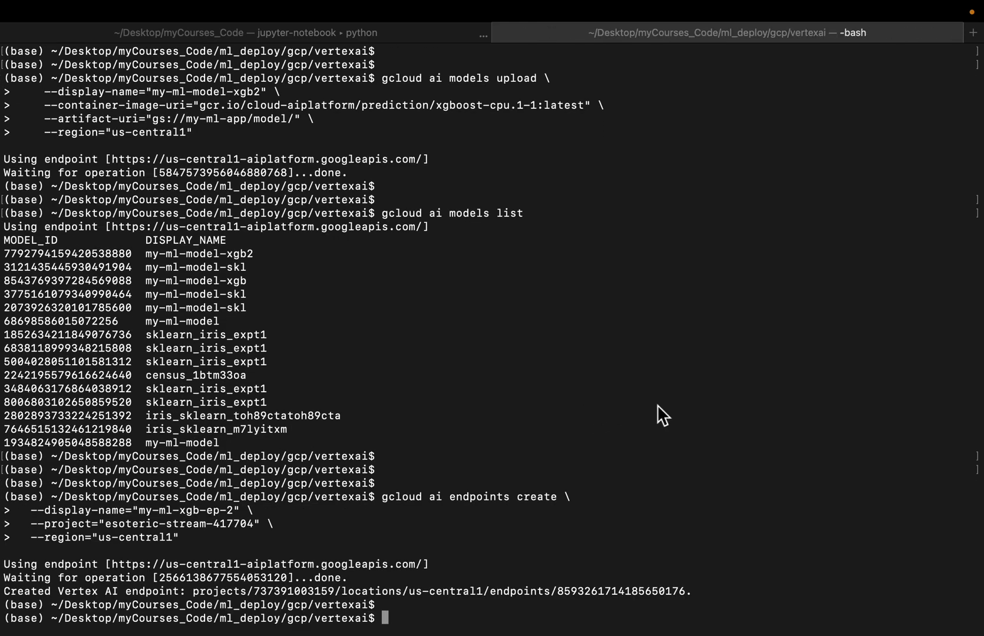
{"action": "key", "text": "super+Tab"}
{"action": "key", "text": "super+Tab"}
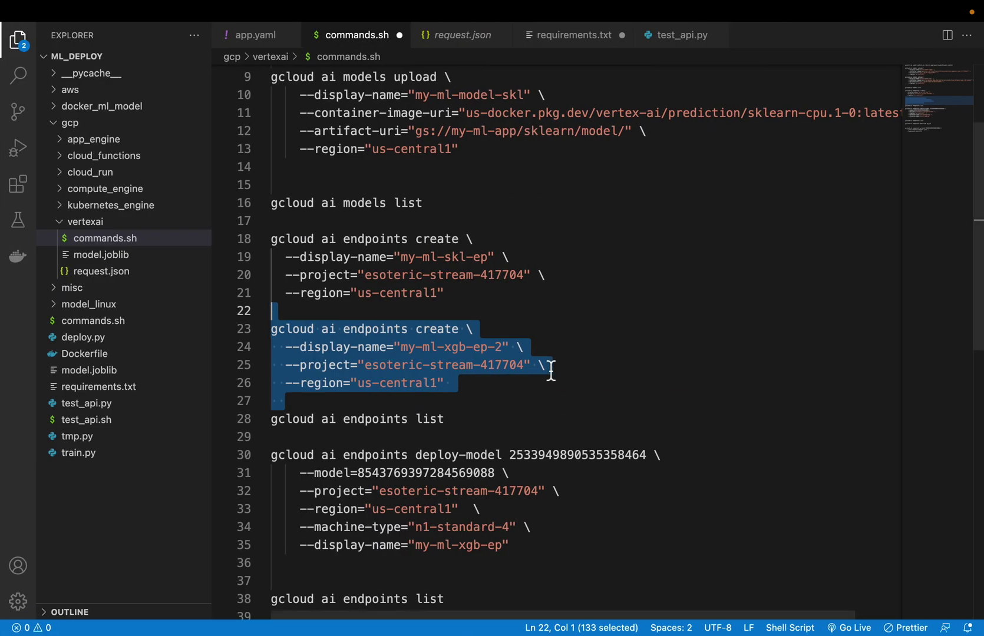
{"action": "scroll", "coordinate": [481, 381], "scroll_direction": "down", "scroll_amount": 3}
{"action": "left_click", "coordinate": [280, 284]}
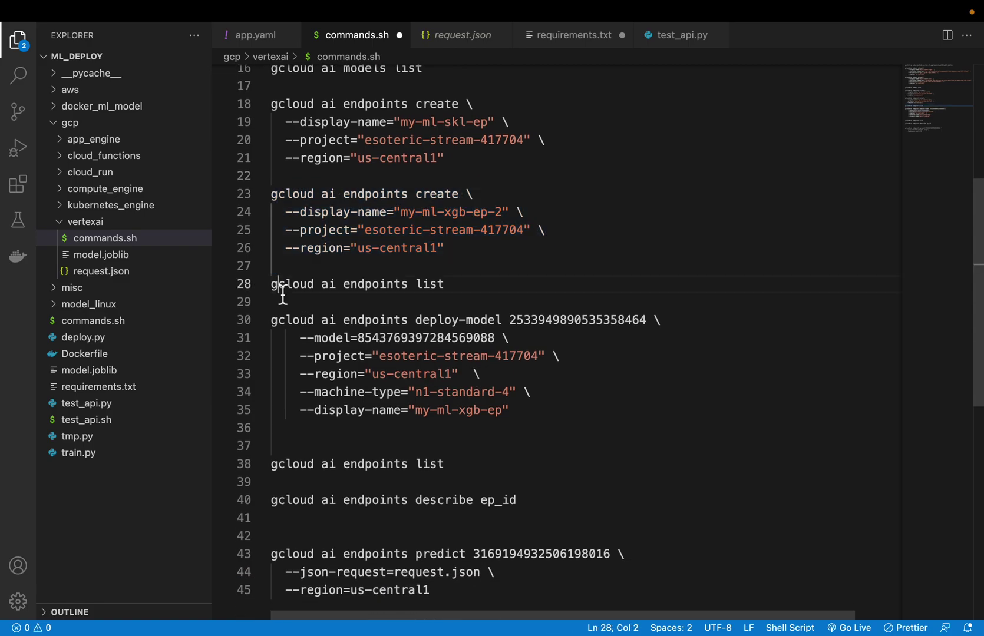
{"action": "left_click_drag", "start_coordinate": [273, 284], "coordinate": [497, 290]}
{"action": "key", "text": "super+c"}
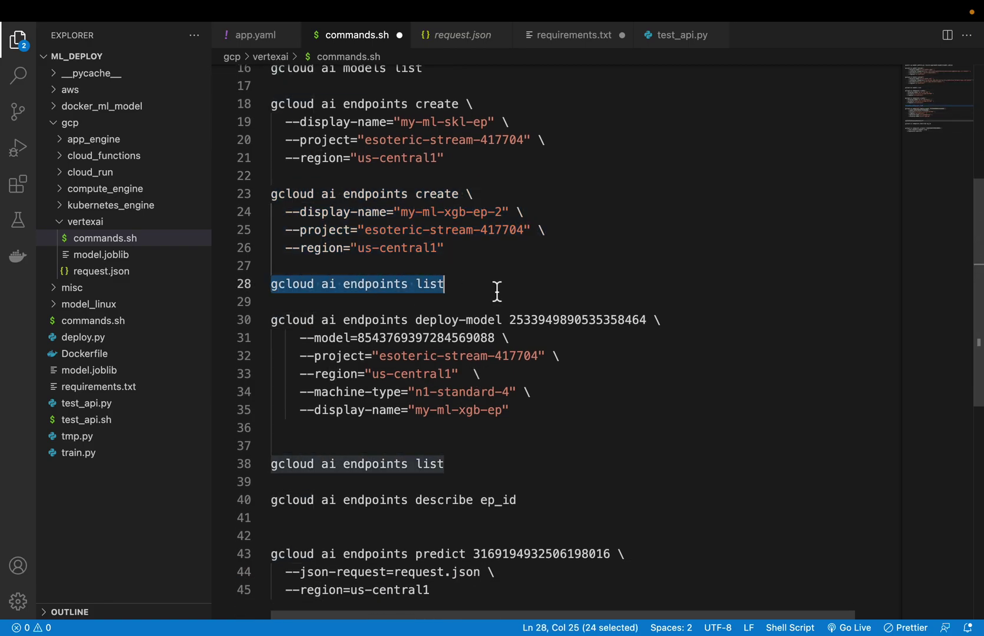
Step: Run gcloud ai endpoints list and highlight my-ml-xgb-ep-2, its ID, and the two older endpoints
{"action": "key", "text": "super+Tab"}
{"action": "key", "text": "super+v"}
{"action": "key", "text": "Return"}
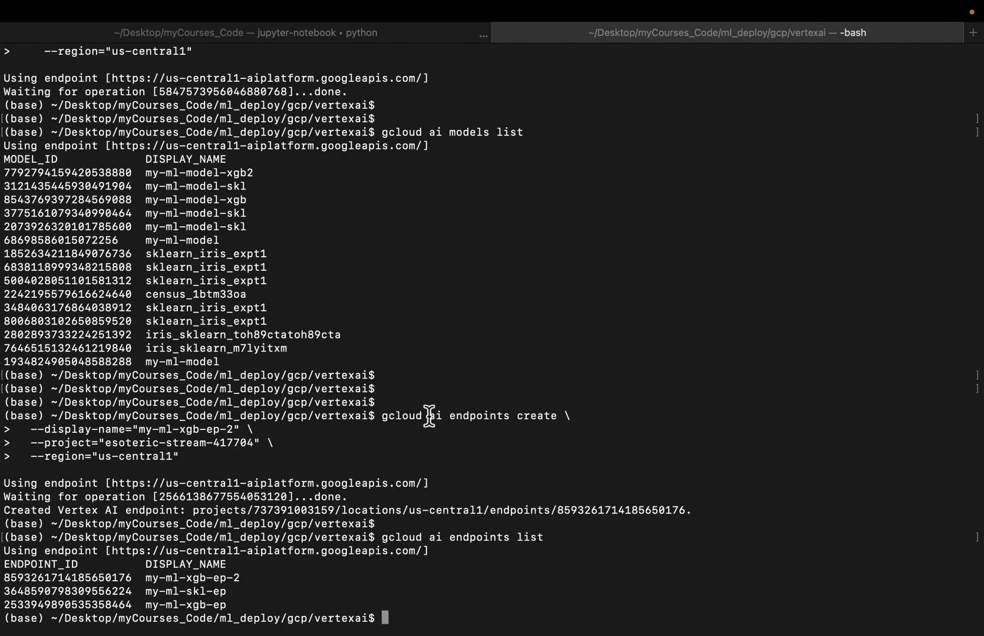
{"action": "double_click", "coordinate": [149, 579]}
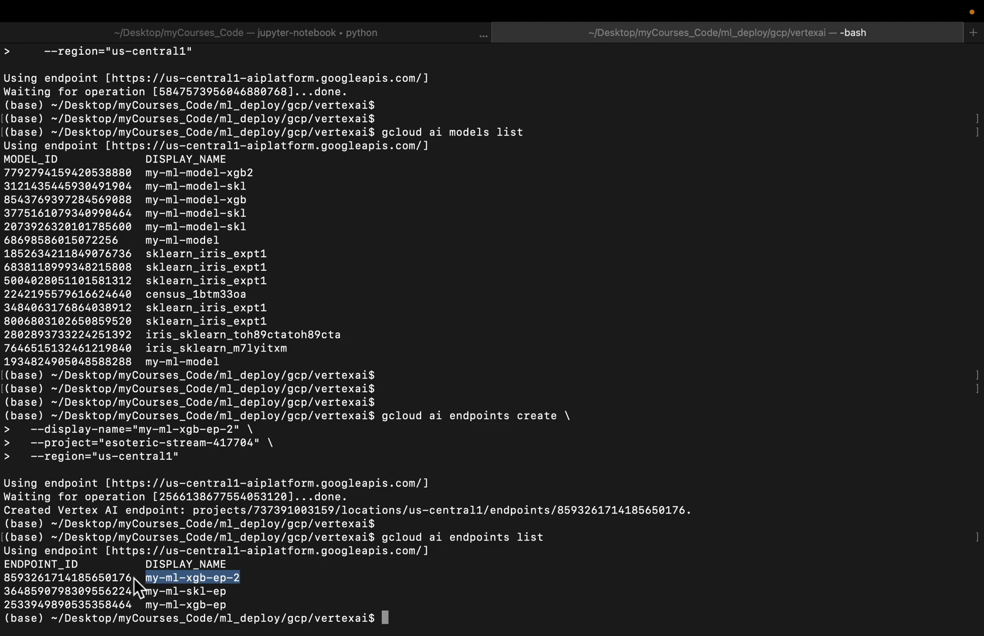
{"action": "left_click_drag", "start_coordinate": [133, 577], "coordinate": [36, 576]}
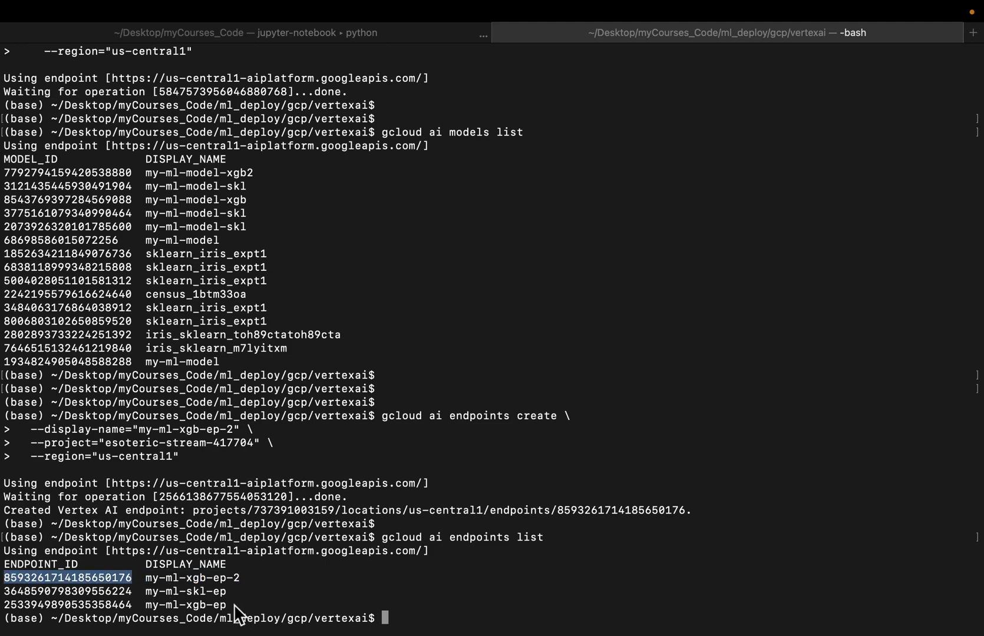
{"action": "left_click_drag", "start_coordinate": [231, 606], "coordinate": [4, 594]}
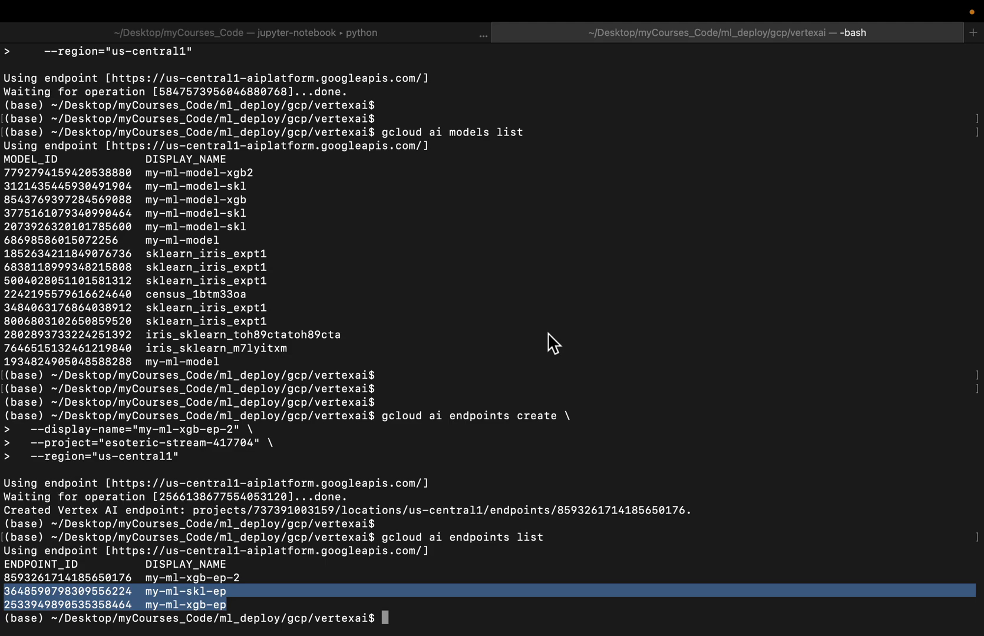
{"action": "key", "text": "super+Tab"}
{"action": "key", "text": "super+Tab"}
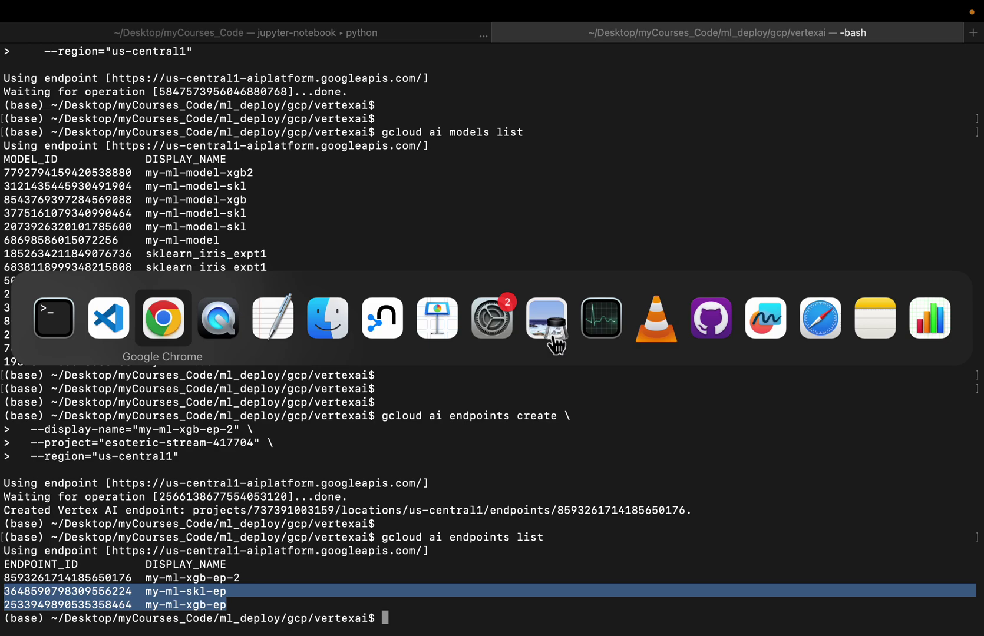
{"action": "key", "text": "super+shift+Tab"}
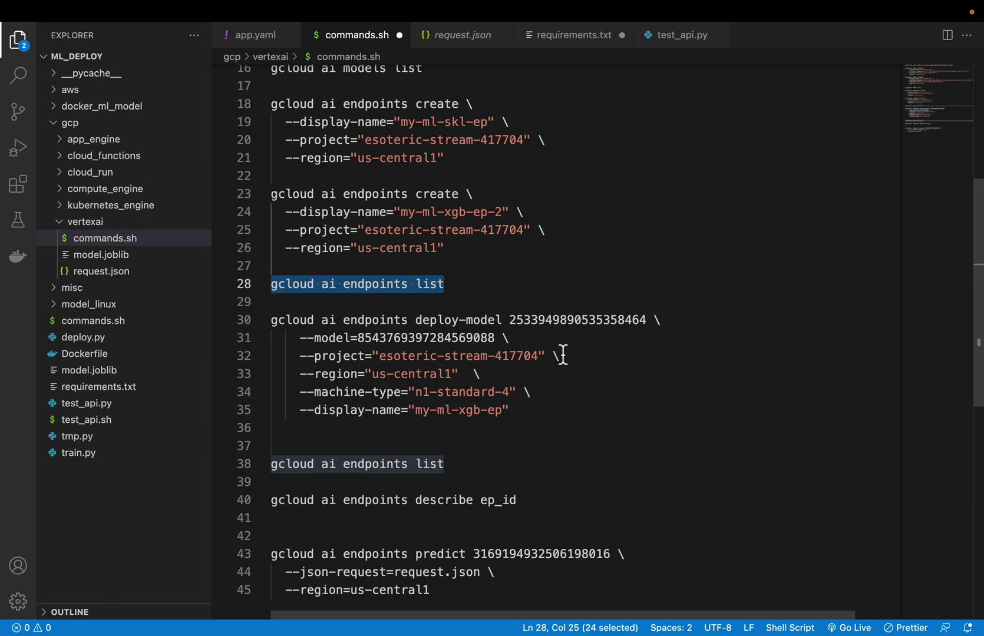
{"action": "scroll", "coordinate": [602, 379], "scroll_direction": "down", "scroll_amount": 2}
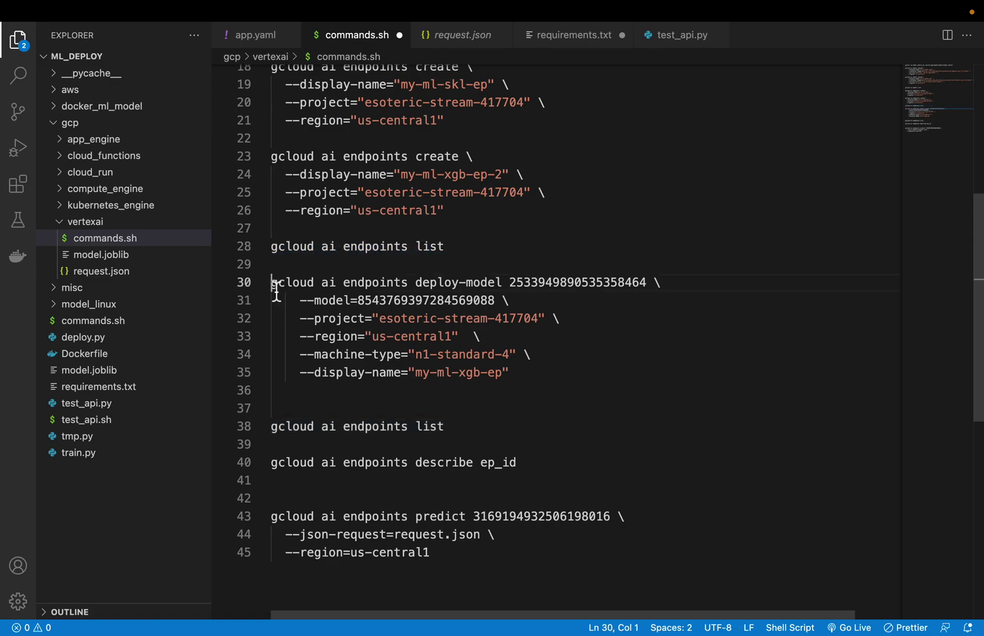
{"action": "left_click_drag", "start_coordinate": [276, 291], "coordinate": [509, 393]}
{"action": "scroll", "coordinate": [585, 378], "scroll_direction": "up", "scroll_amount": 1}
{"action": "left_click", "coordinate": [585, 378]}
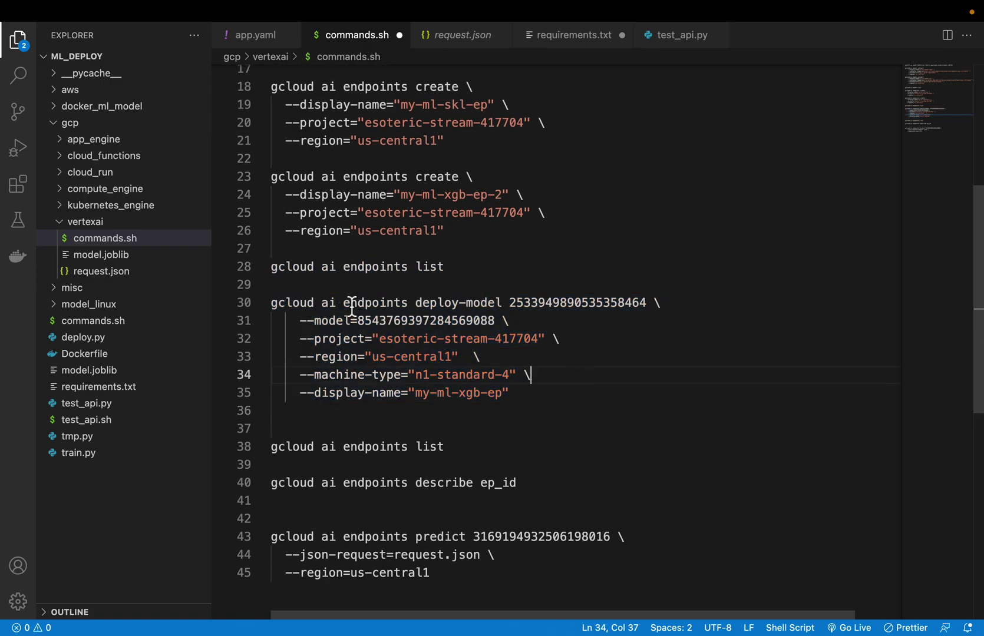
{"action": "left_click_drag", "start_coordinate": [343, 303], "coordinate": [508, 310]}
{"action": "key", "text": "super+z"}
{"action": "left_click", "coordinate": [517, 308]}
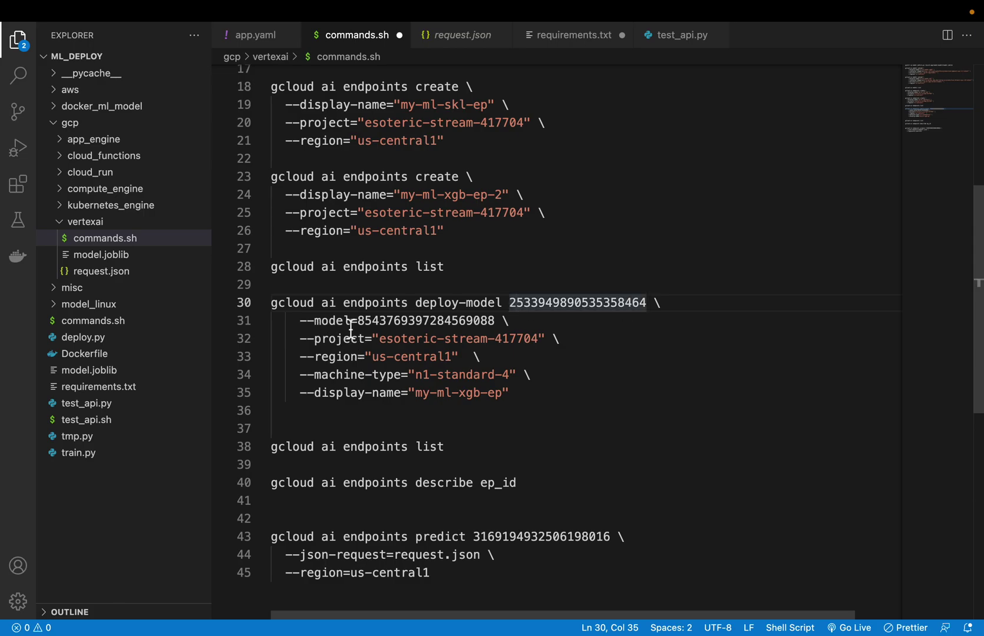
{"action": "left_click_drag", "start_coordinate": [358, 323], "coordinate": [504, 326]}
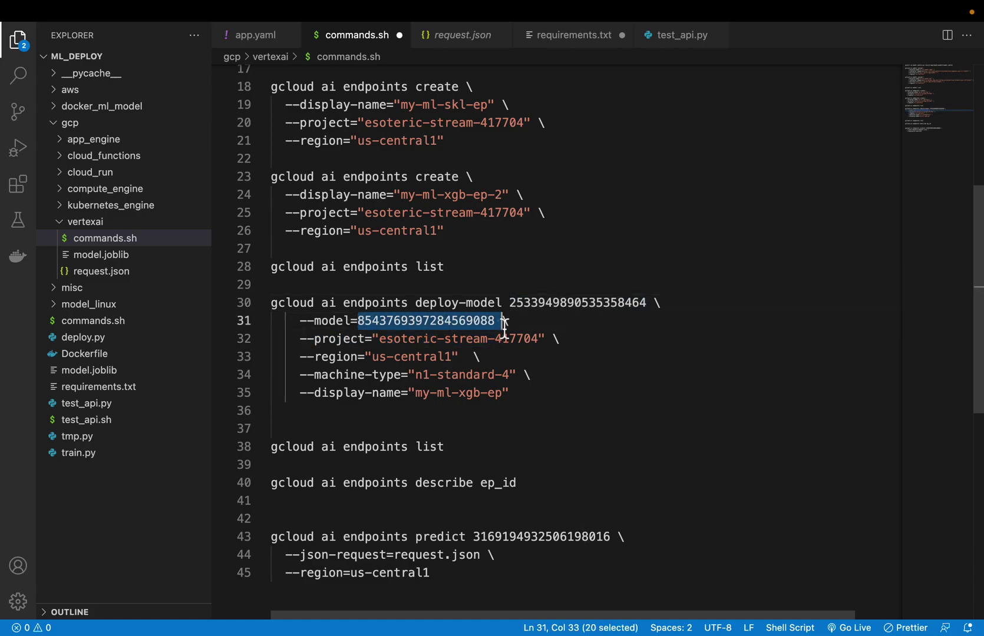
{"action": "mouse_move", "coordinate": [293, 338]}
{"action": "left_mouse_down"}
{"action": "mouse_move", "coordinate": [453, 360]}
{"action": "mouse_move", "coordinate": [484, 353]}
{"action": "left_mouse_up"}
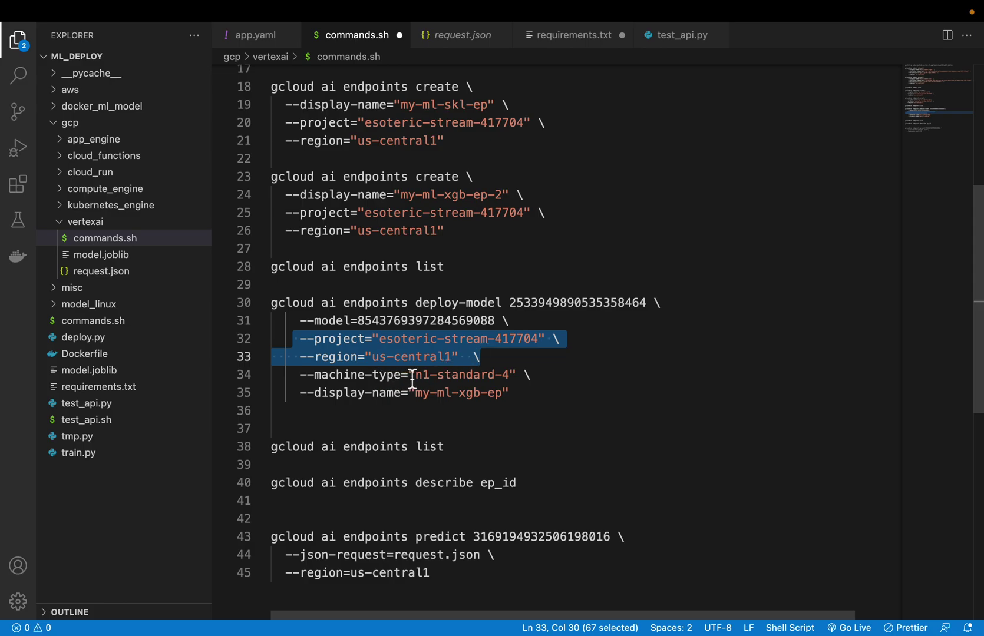
{"action": "left_click_drag", "start_coordinate": [412, 377], "coordinate": [519, 376]}
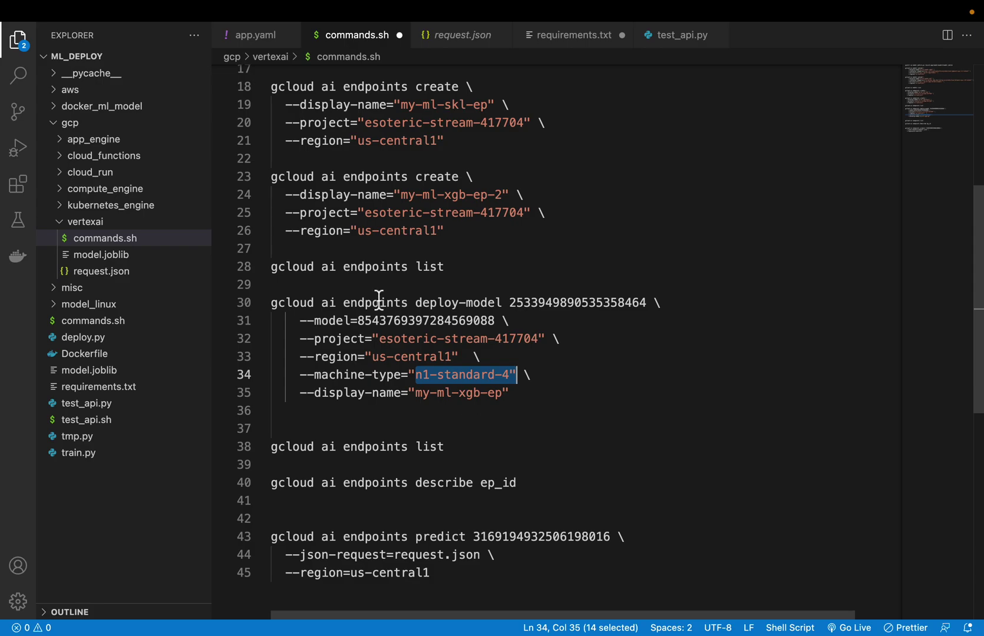
{"action": "left_click", "coordinate": [418, 415]}
{"action": "left_click", "coordinate": [417, 398]}
{"action": "left_click_drag", "start_coordinate": [418, 400], "coordinate": [503, 399]}
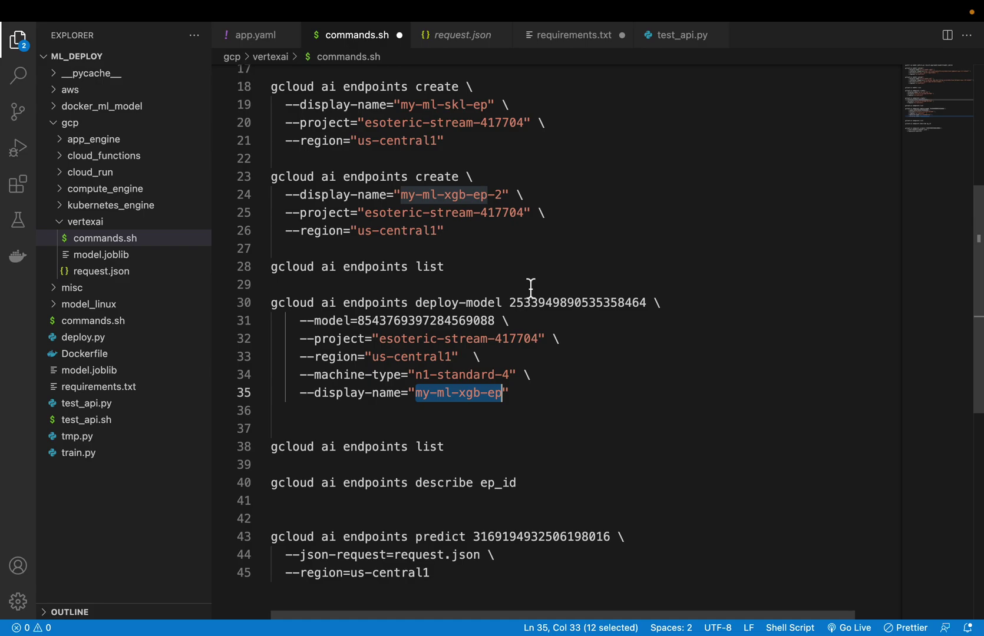
{"action": "left_click", "coordinate": [576, 363]}
{"action": "key", "text": "super+Tab"}
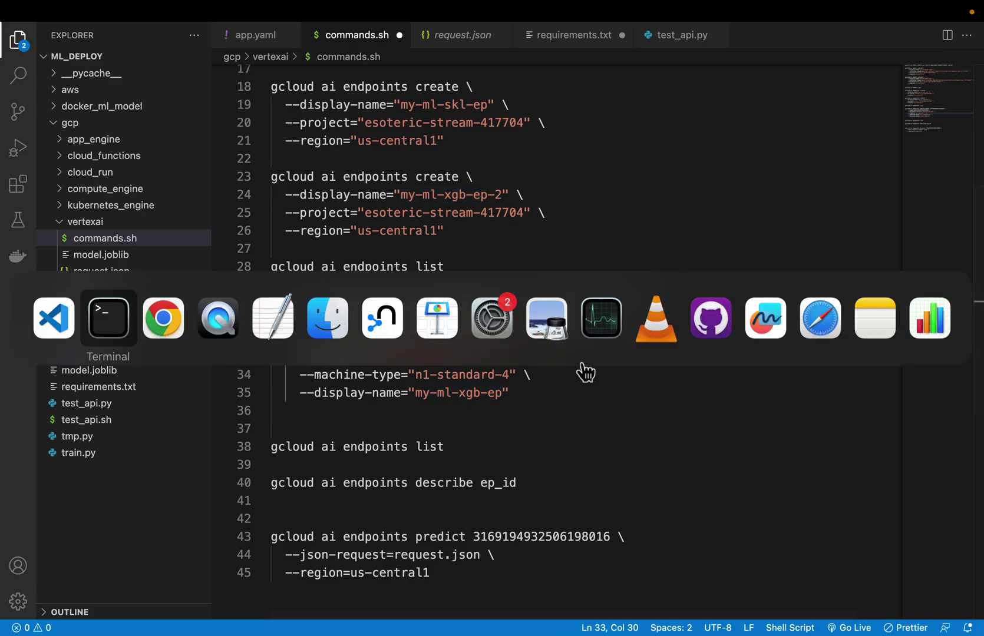
{"action": "key", "text": "super+Tab"}
{"action": "key", "text": "super+shift+Tab"}
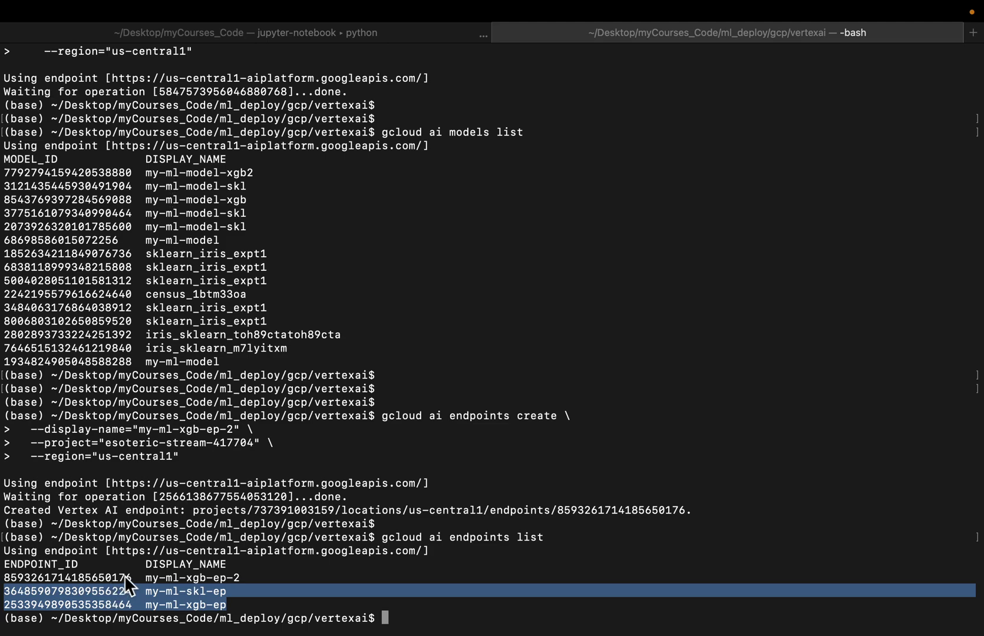
{"action": "left_click_drag", "start_coordinate": [133, 578], "coordinate": [31, 578]}
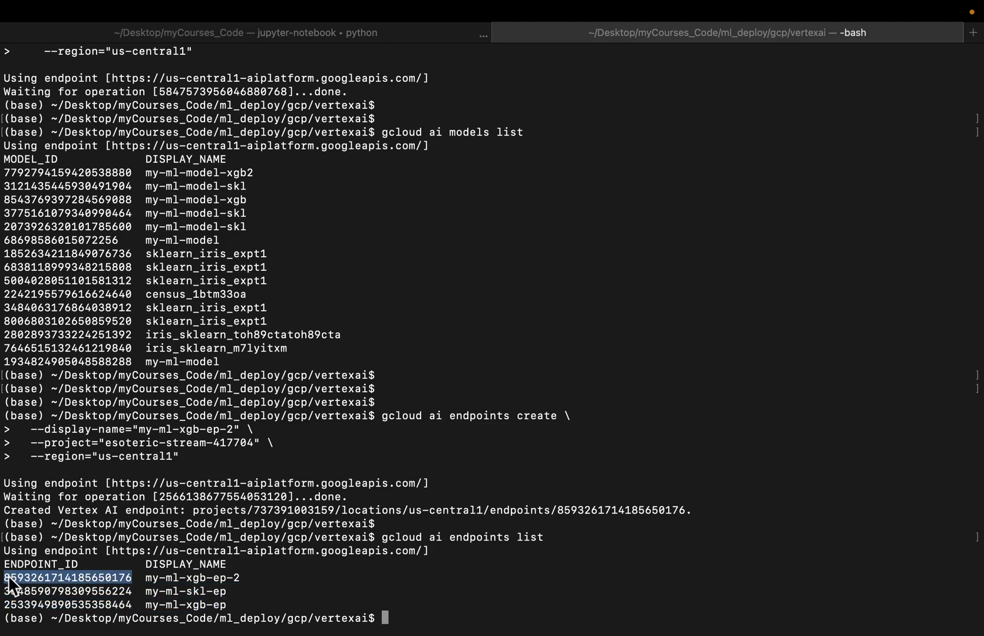
{"action": "key", "text": "super+Tab"}
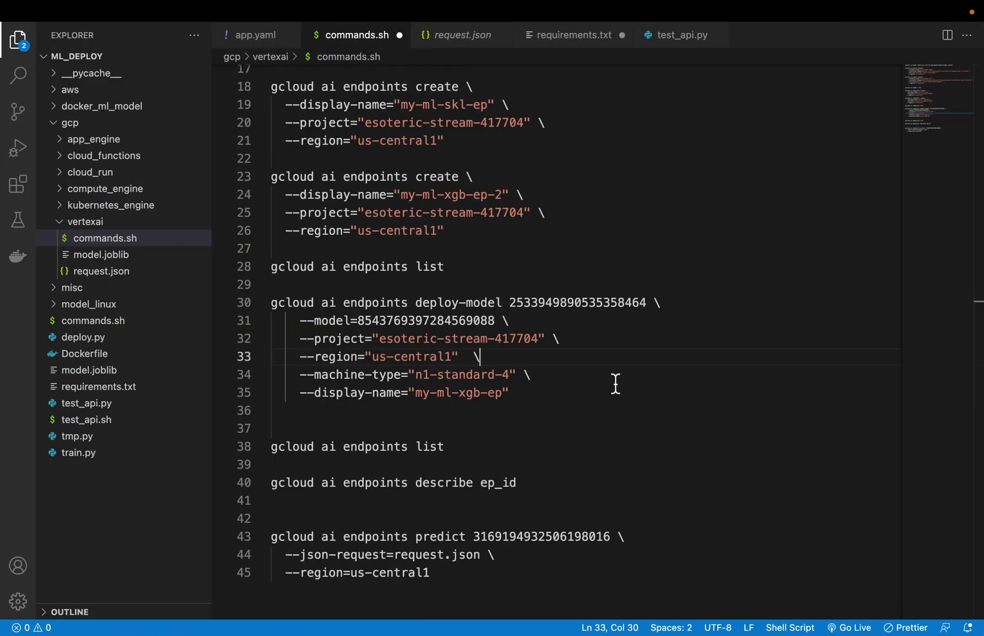
{"action": "left_click_drag", "start_coordinate": [509, 303], "coordinate": [647, 304]}
{"action": "key", "text": "super+v"}
{"action": "key", "text": "super+Tab"}
{"action": "left_click_drag", "start_coordinate": [136, 174], "coordinate": [6, 175]}
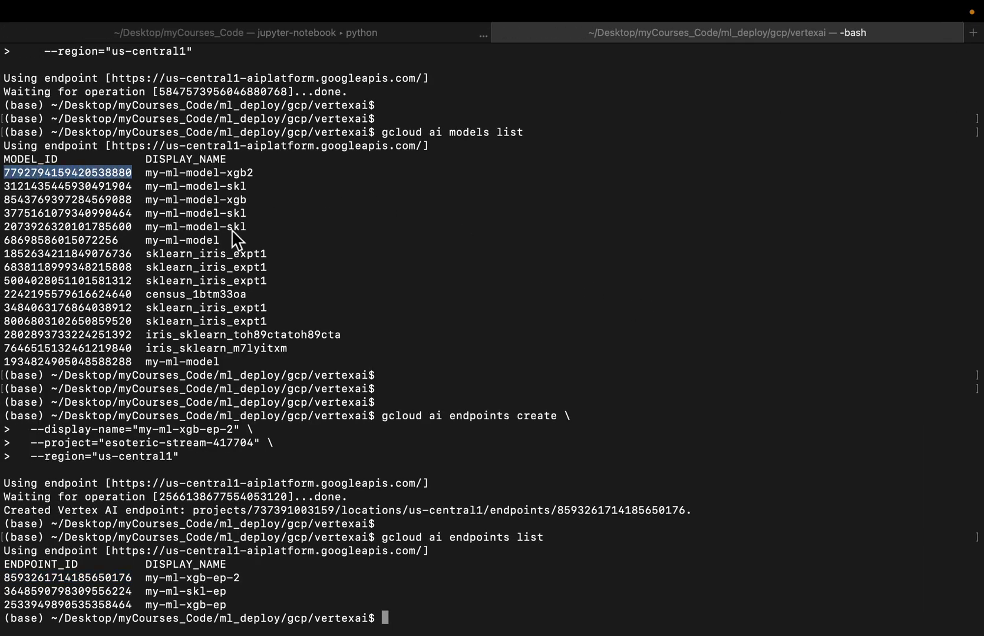
{"action": "key", "text": "super+Tab"}
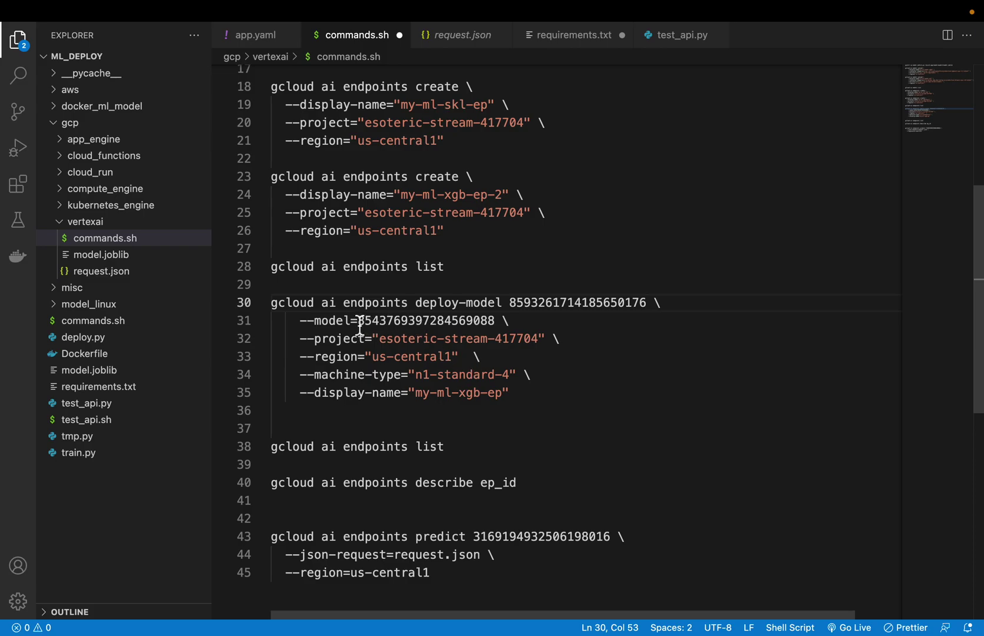
{"action": "left_click_drag", "start_coordinate": [358, 326], "coordinate": [499, 325]}
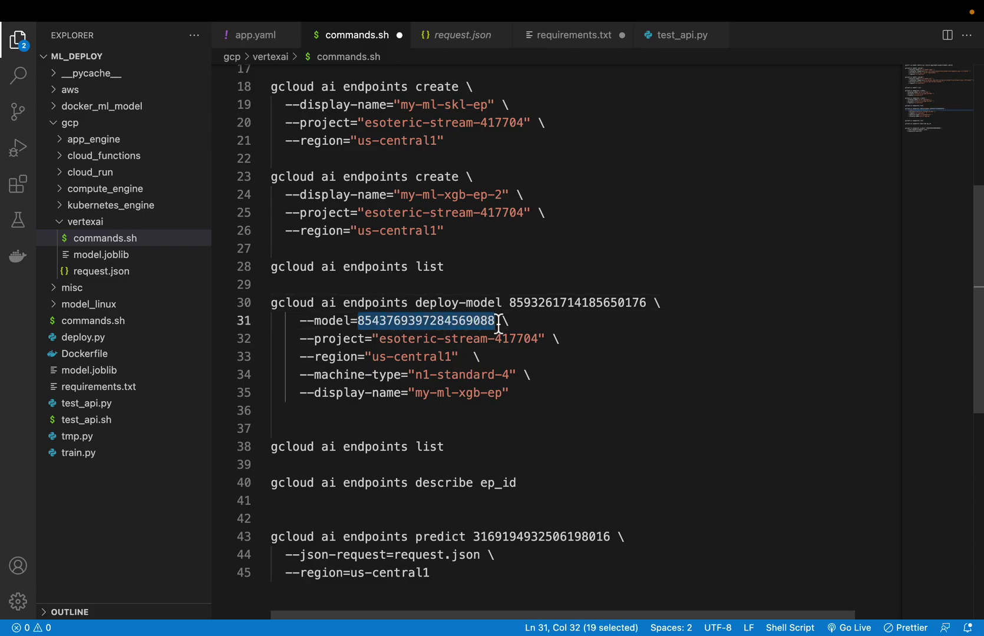
{"action": "key", "text": "super+v"}
{"action": "scroll", "coordinate": [541, 369], "scroll_direction": "down", "scroll_amount": 1}
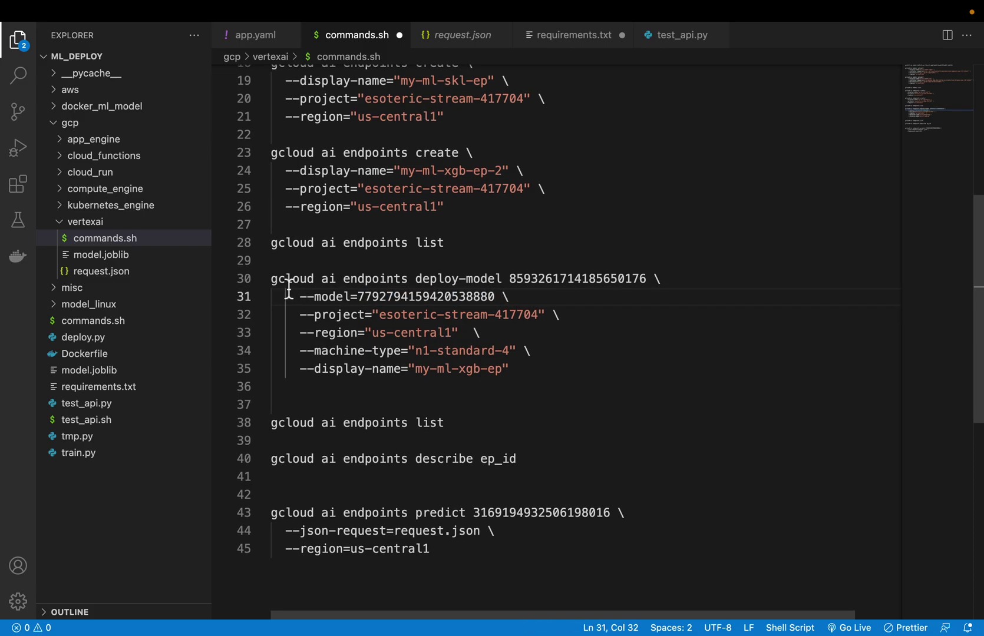
Step: Rename the display name to my-ml-xgb-ep-v2 and run the deploy-model command in Terminal
{"action": "left_click_drag", "start_coordinate": [273, 279], "coordinate": [553, 377]}
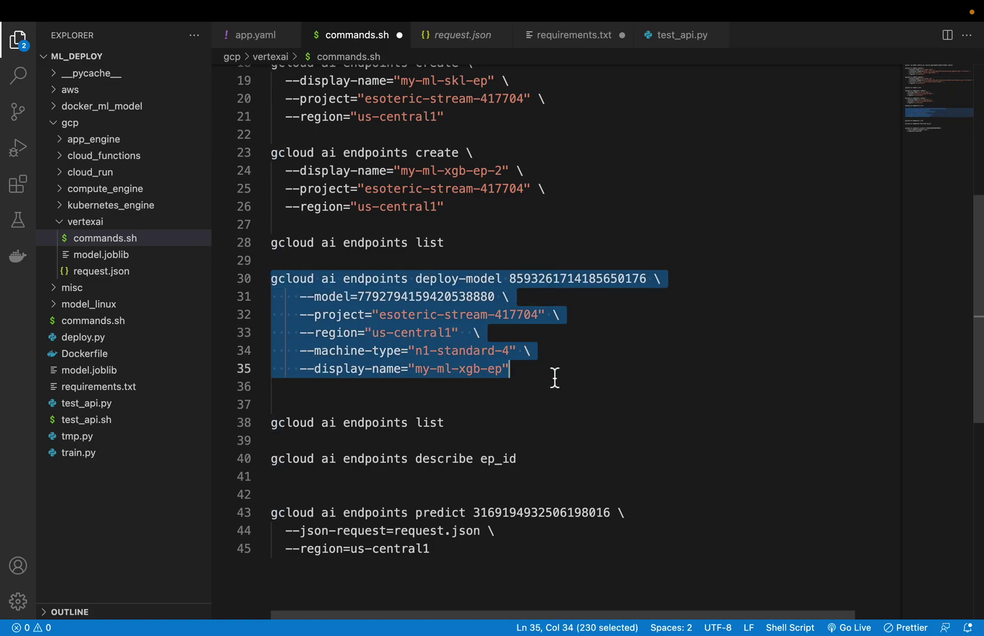
{"action": "left_click", "coordinate": [506, 372]}
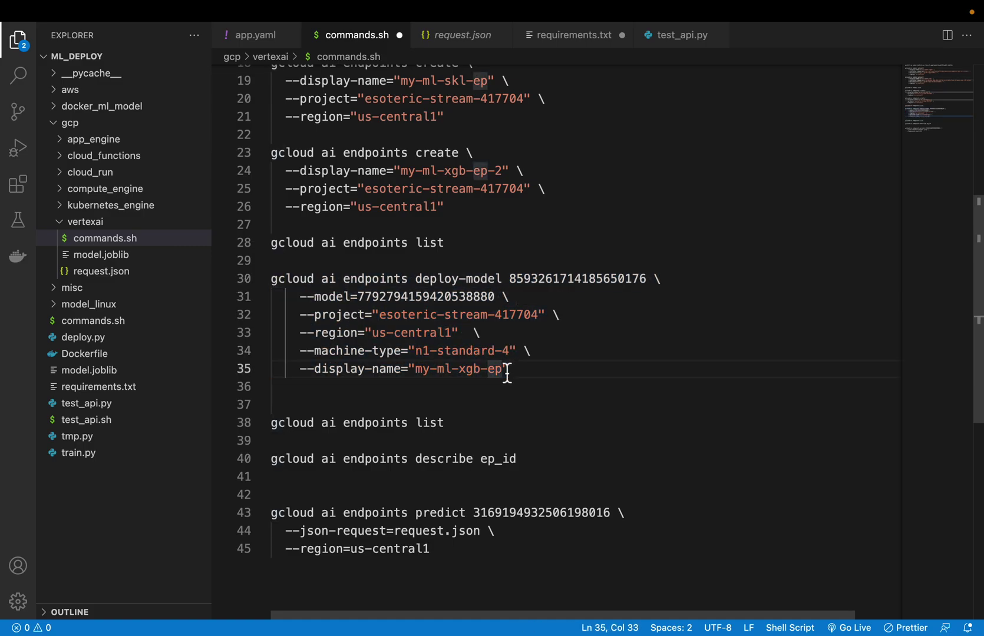
{"action": "type", "text": "-v2"}
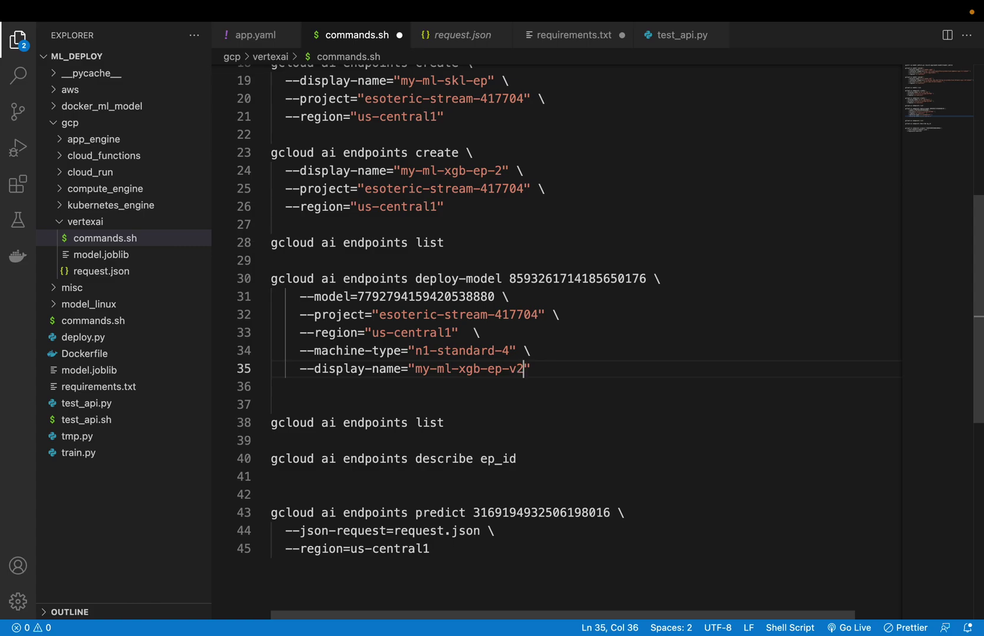
{"action": "left_click_drag", "start_coordinate": [558, 373], "coordinate": [225, 280]}
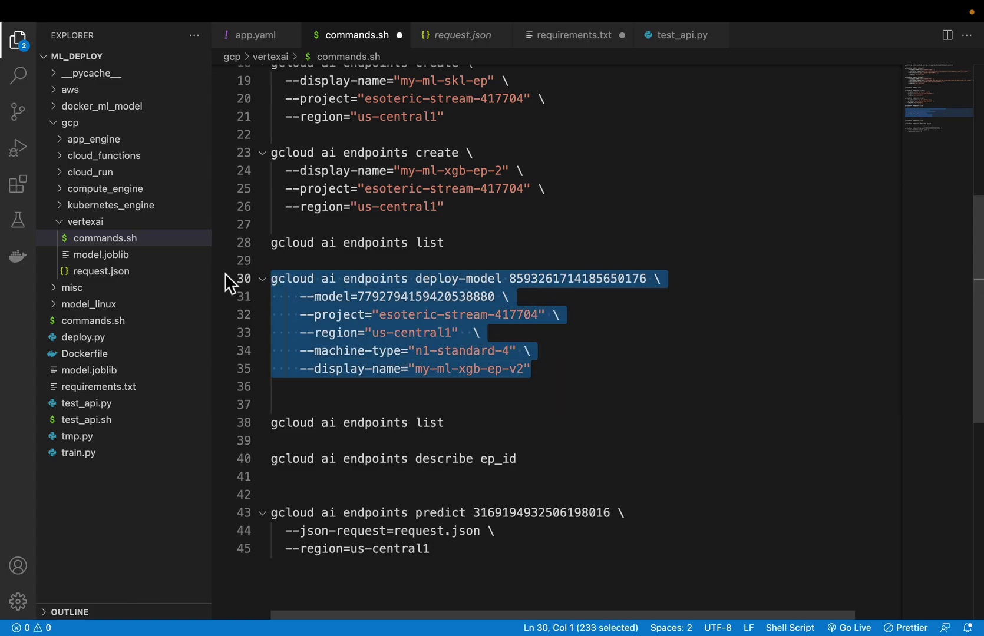
{"action": "key", "text": "super+Tab"}
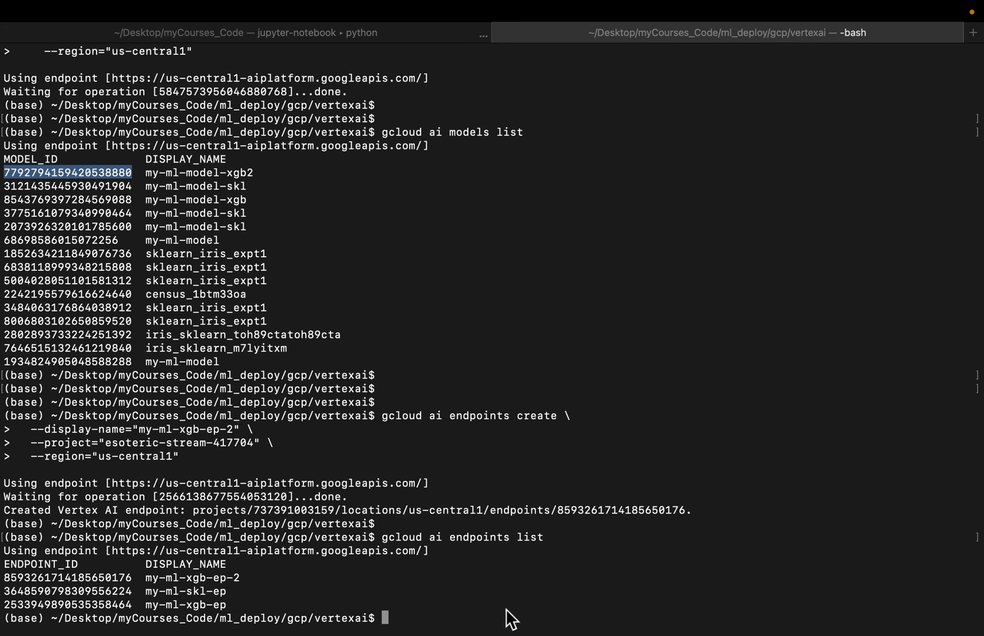
{"action": "key", "text": "super+v"}
{"action": "key", "text": "Return"}
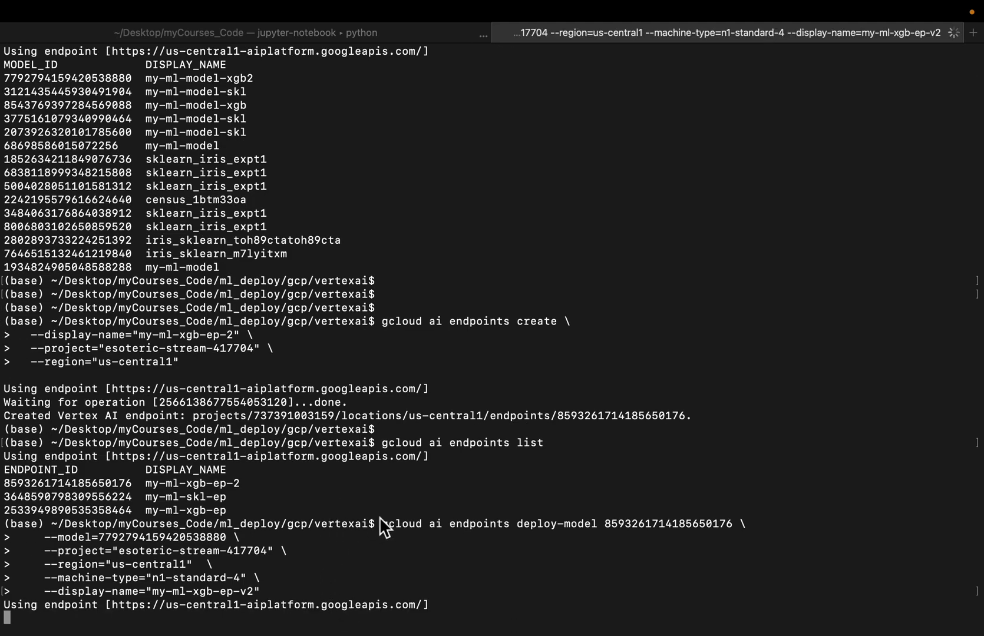
Step: Open a new bash tab in Terminal, check the running deploy tab, and return to VS Code
{"action": "mouse_move", "coordinate": [91, 5]}
{"action": "left_click", "coordinate": [116, 14]}
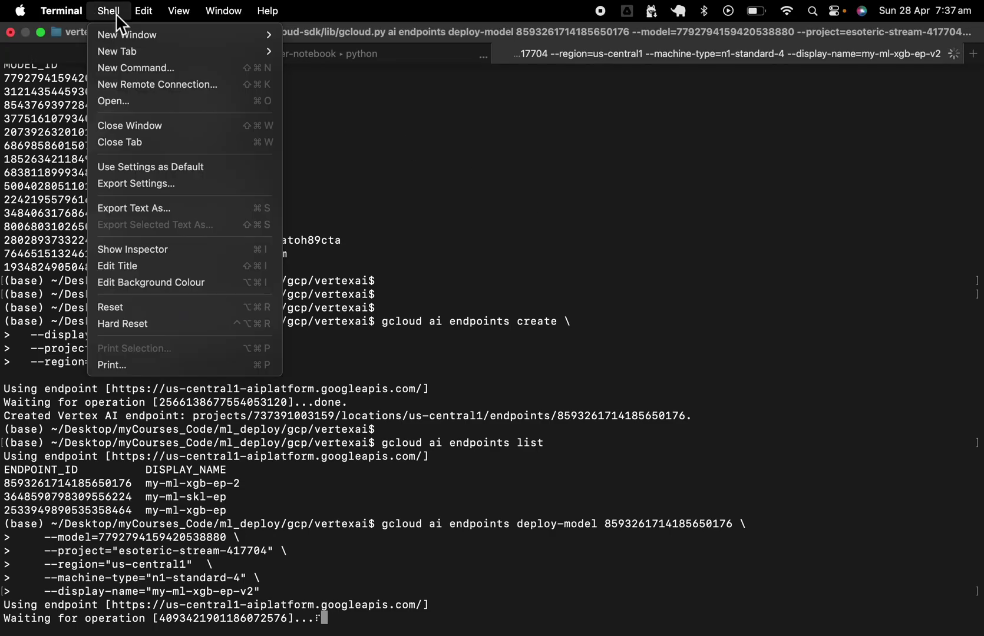
{"action": "left_click", "coordinate": [136, 53]}
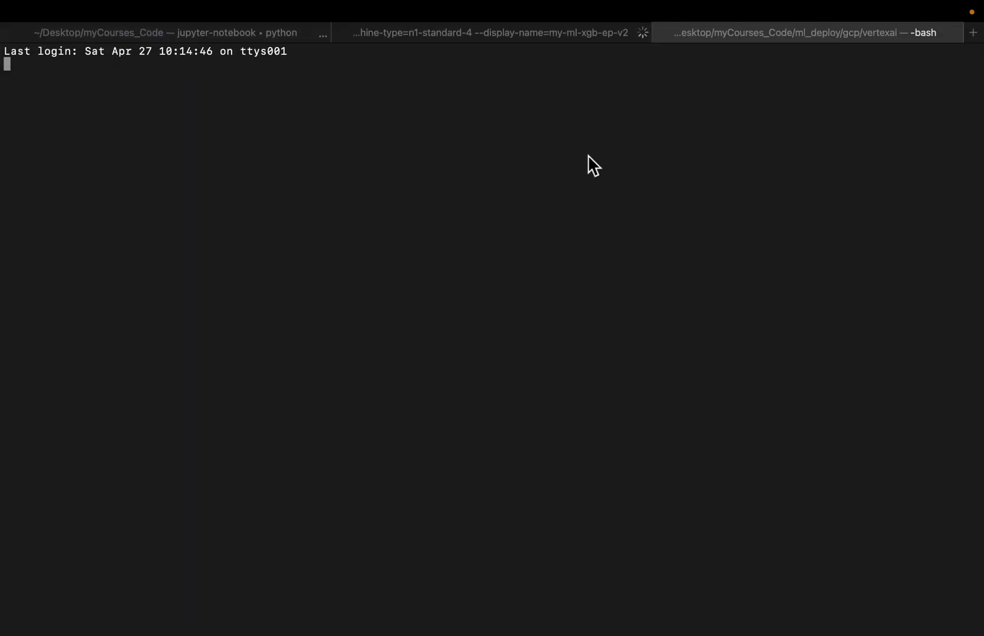
{"action": "left_click", "coordinate": [539, 32]}
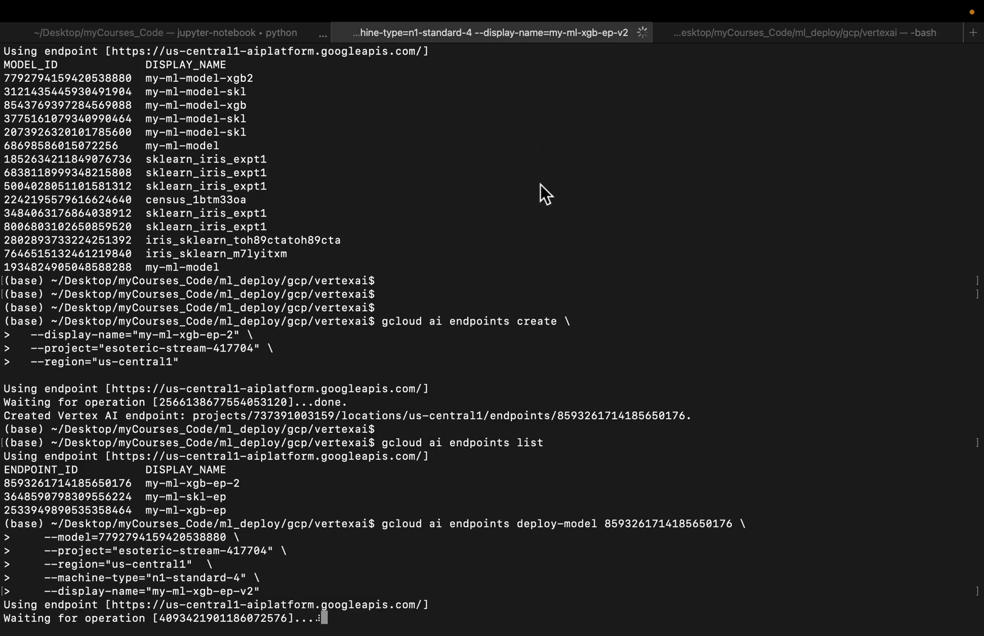
{"action": "left_click", "coordinate": [765, 32]}
{"action": "key", "text": "super+Tab"}
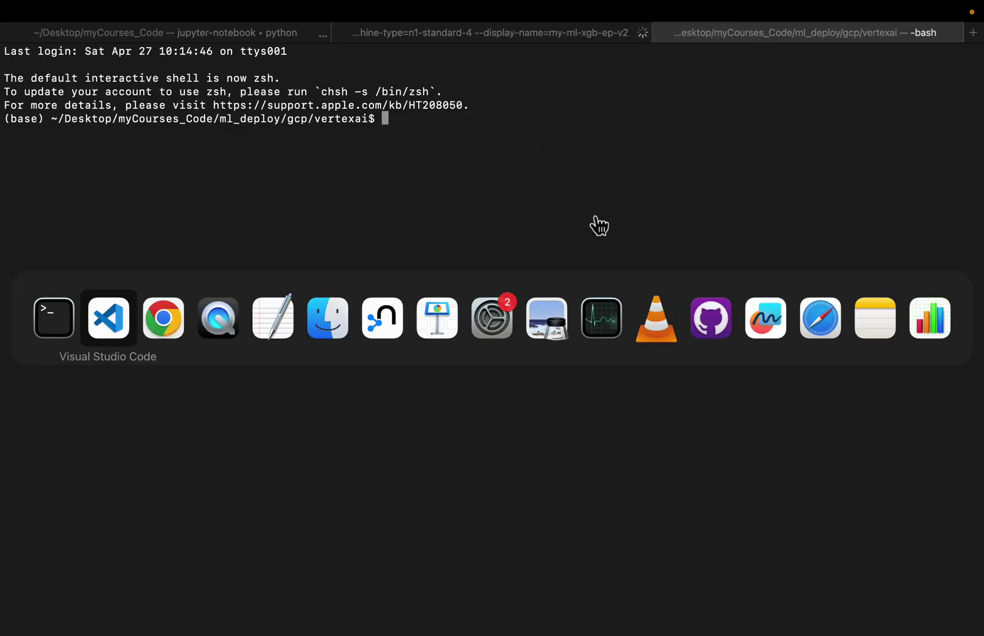
{"action": "key", "text": "super+Tab"}
{"action": "key", "text": "super+shift+Tab"}
{"action": "scroll", "coordinate": [671, 279], "scroll_direction": "down", "scroll_amount": 1}
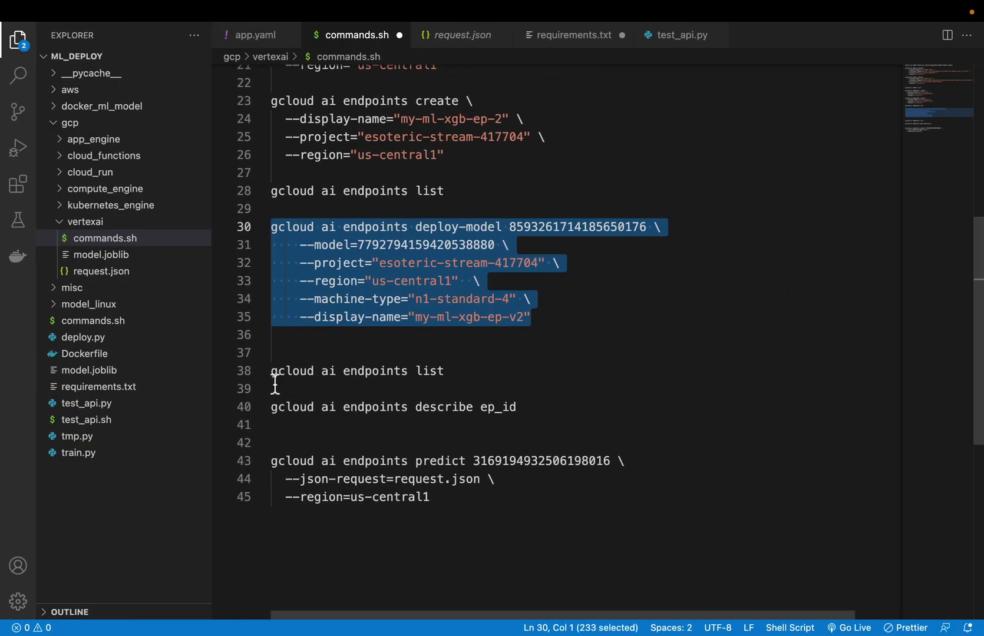
{"action": "scroll", "coordinate": [310, 394], "scroll_direction": "down", "scroll_amount": 3}
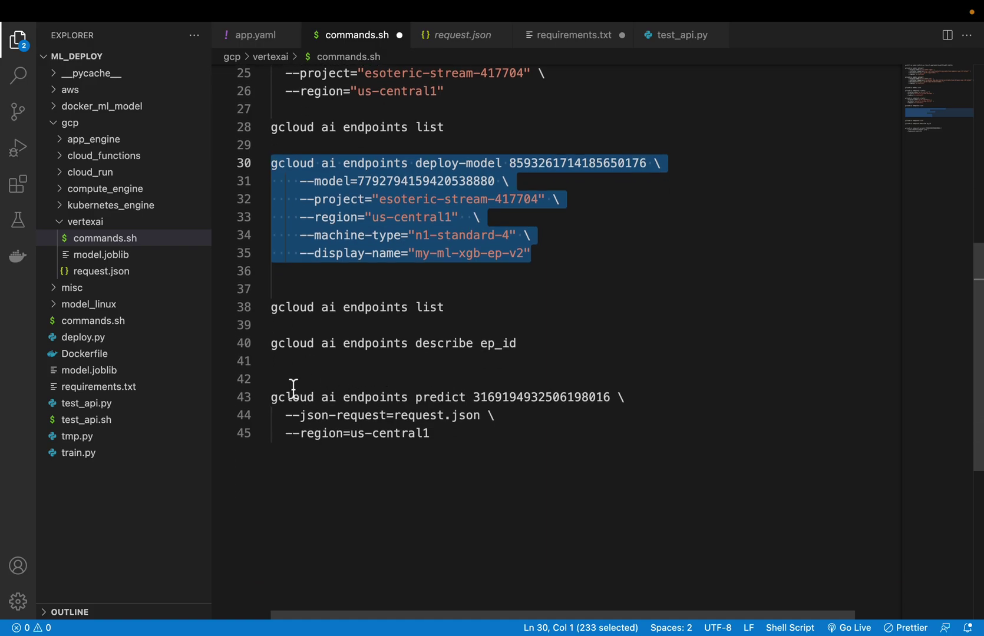
Step: Select 'endpoints' in the line 43 predict command and glance at Terminal
{"action": "left_click_drag", "start_coordinate": [345, 401], "coordinate": [407, 400]}
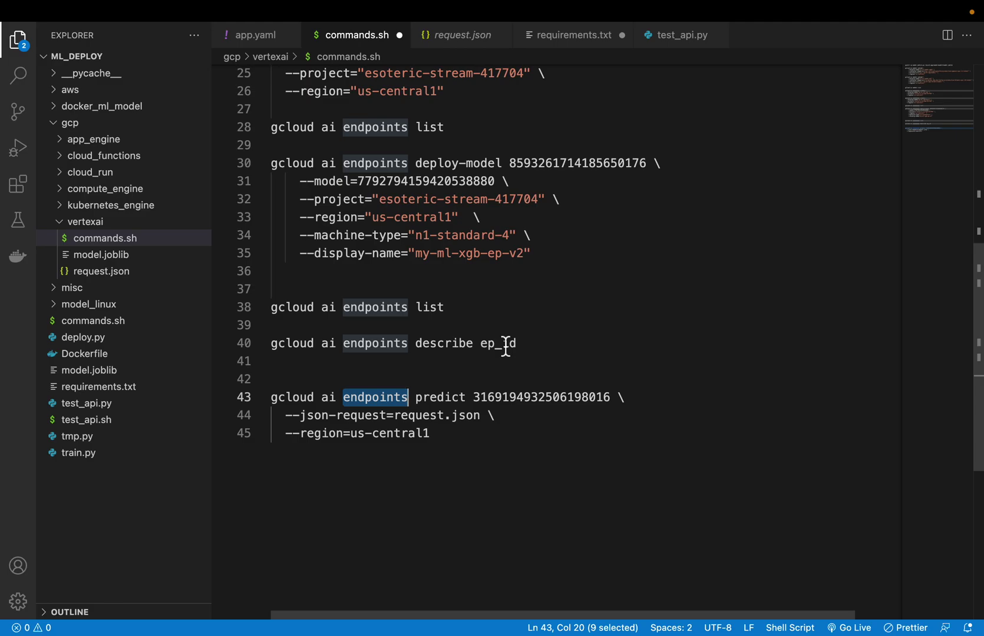
{"action": "scroll", "coordinate": [566, 315], "scroll_direction": "down", "scroll_amount": 1}
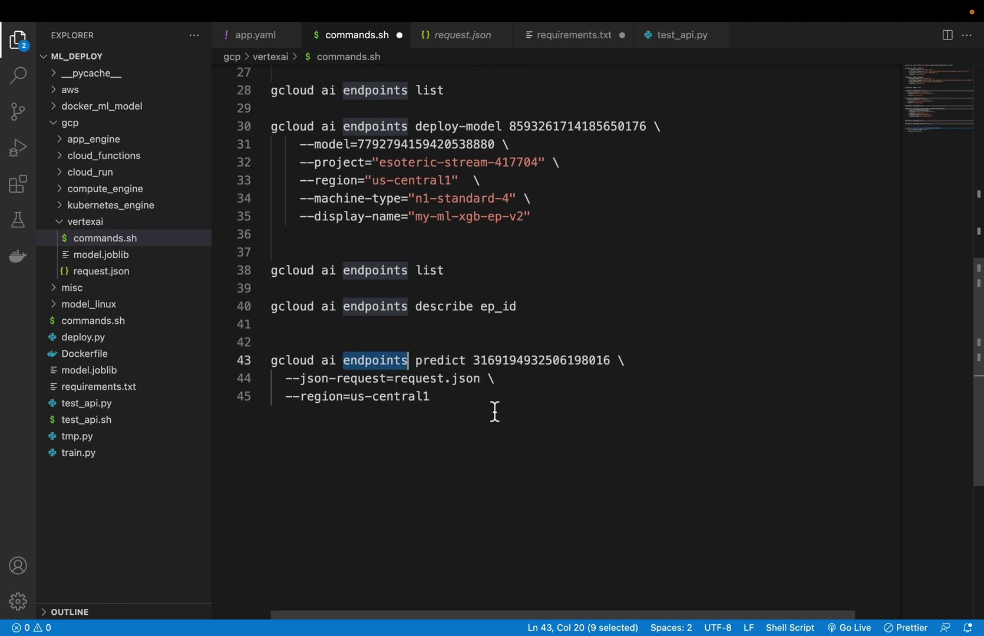
{"action": "key", "text": "super+Tab"}
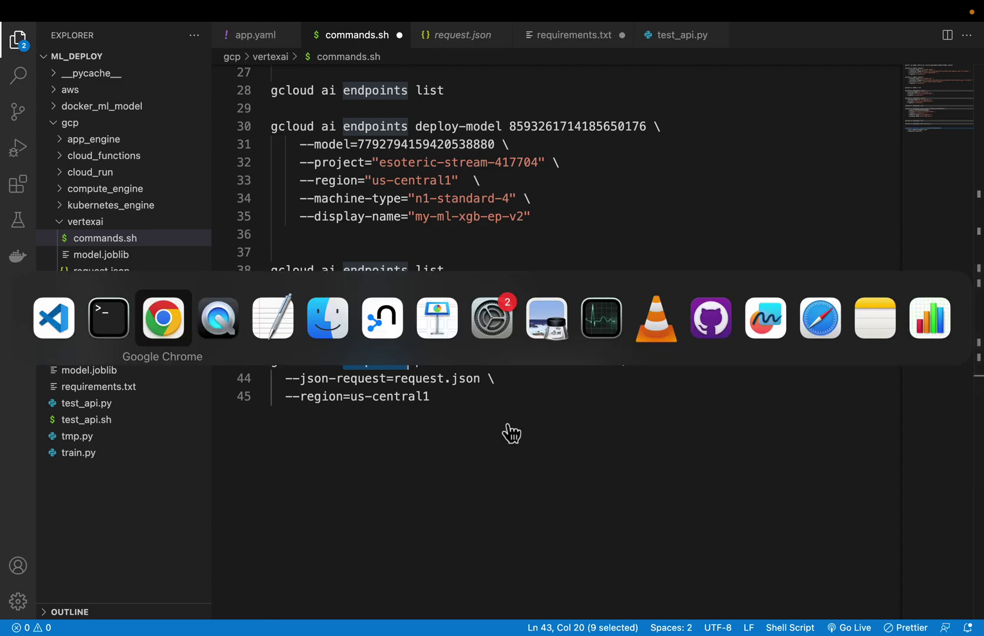
{"action": "key", "text": "super+shift+Tab"}
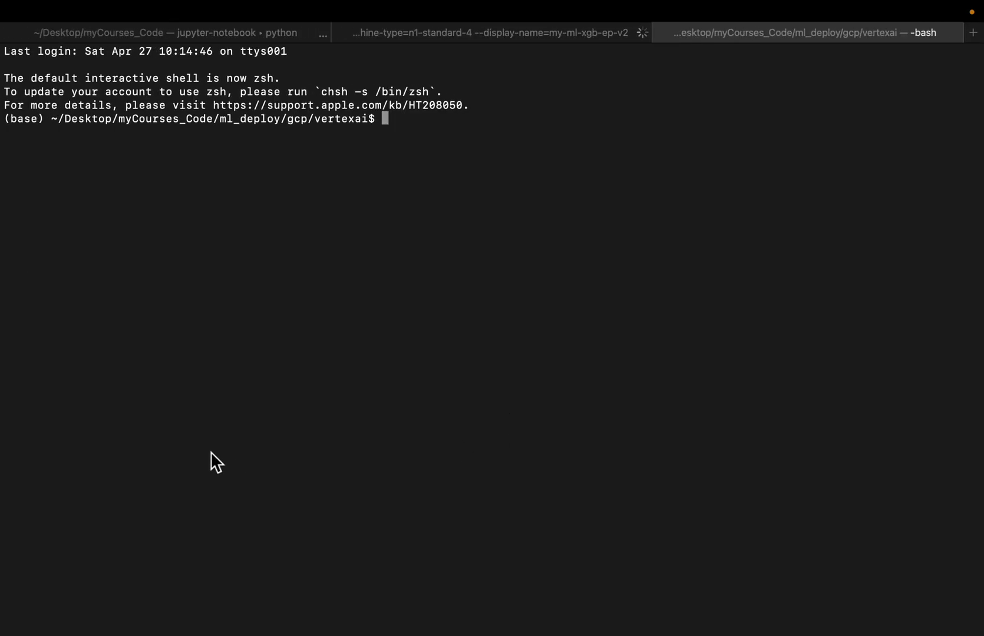
{"action": "key", "text": "super+Tab"}
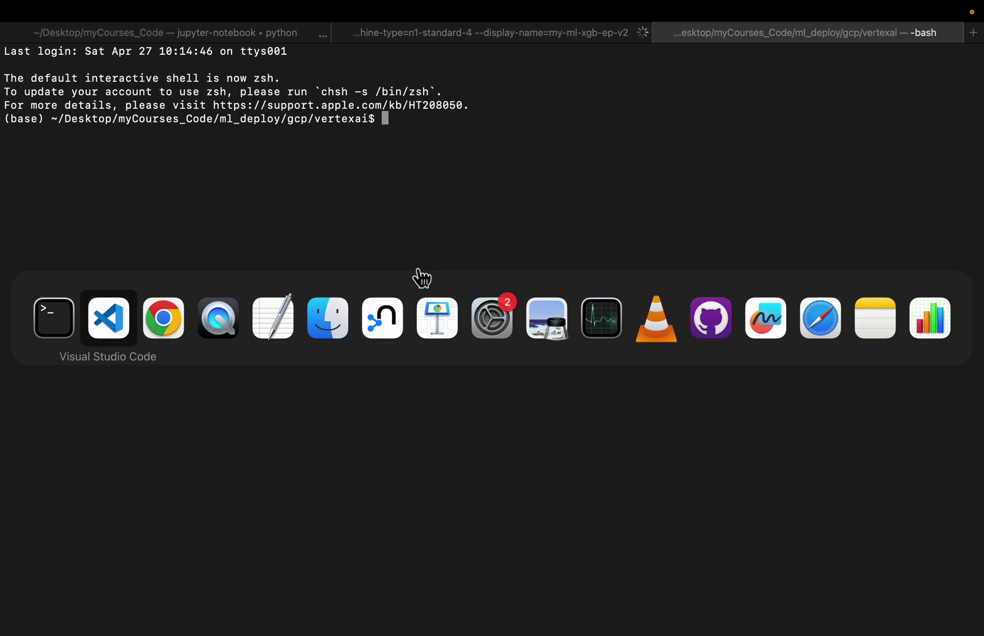
{"action": "key", "text": "super+Tab"}
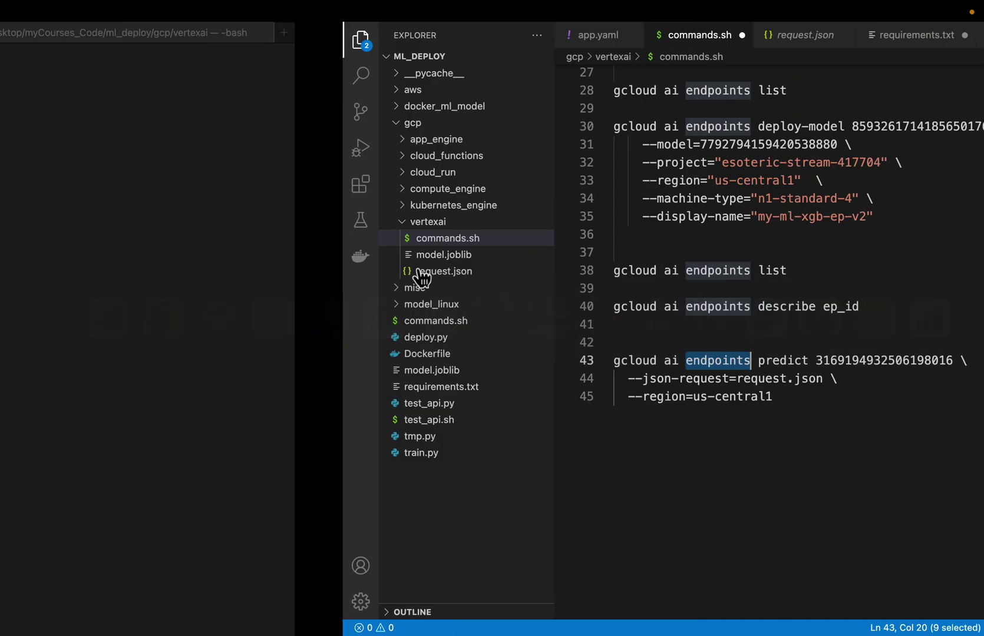
Step: Run line 38's 'gcloud ai endpoints list' in Terminal
{"action": "left_click", "coordinate": [407, 277]}
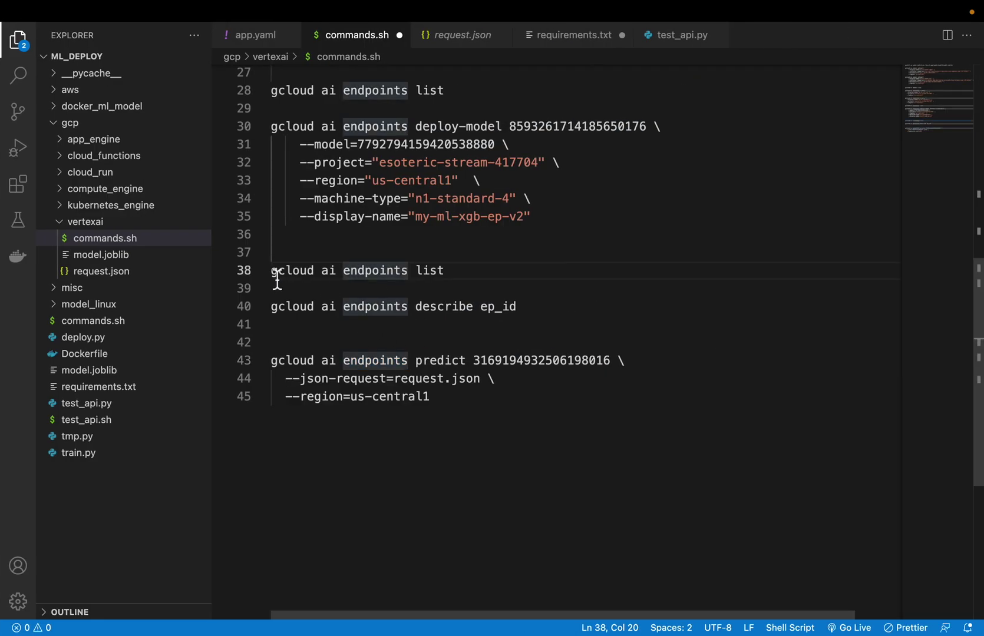
{"action": "left_click_drag", "start_coordinate": [274, 277], "coordinate": [488, 279]}
{"action": "key", "text": "super+c"}
{"action": "key", "text": "ctrl+Right"}
{"action": "key", "text": "super+v"}
{"action": "key", "text": "Return"}
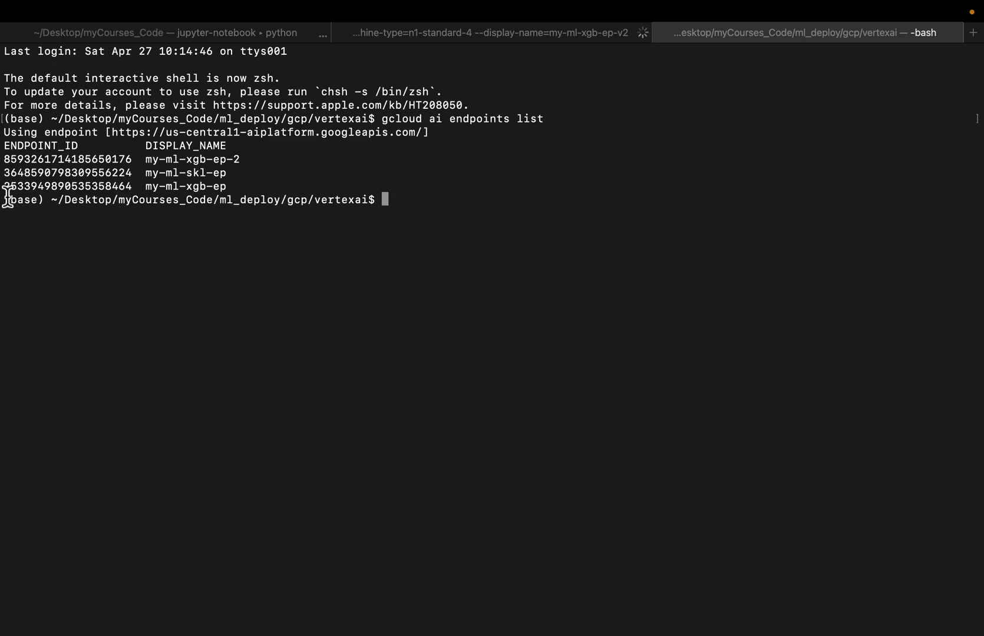
{"action": "left_click_drag", "start_coordinate": [8, 189], "coordinate": [138, 191]}
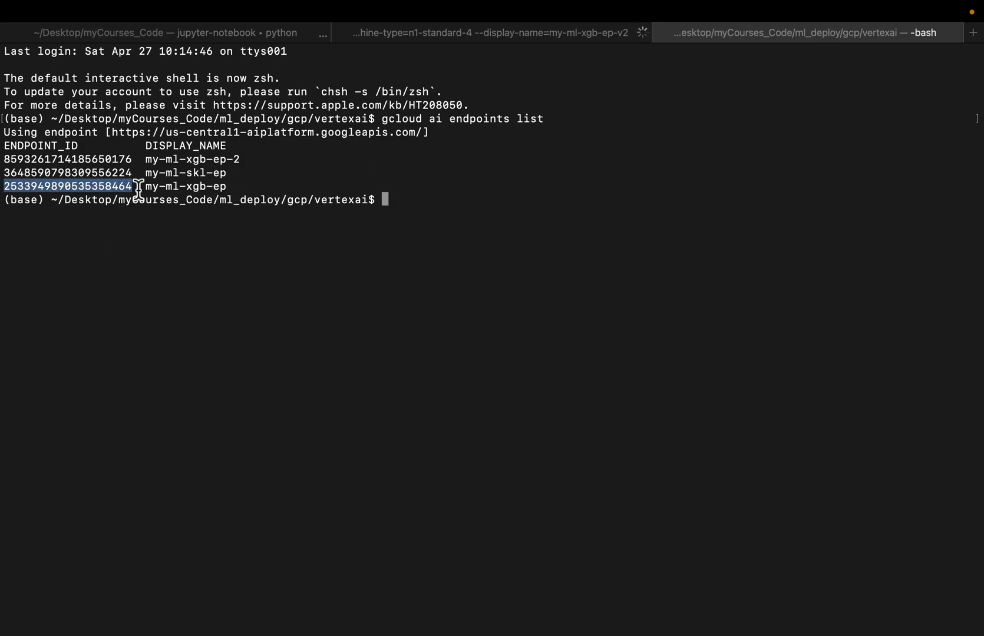
{"action": "key", "text": "super+Tab"}
{"action": "left_click", "coordinate": [476, 362]}
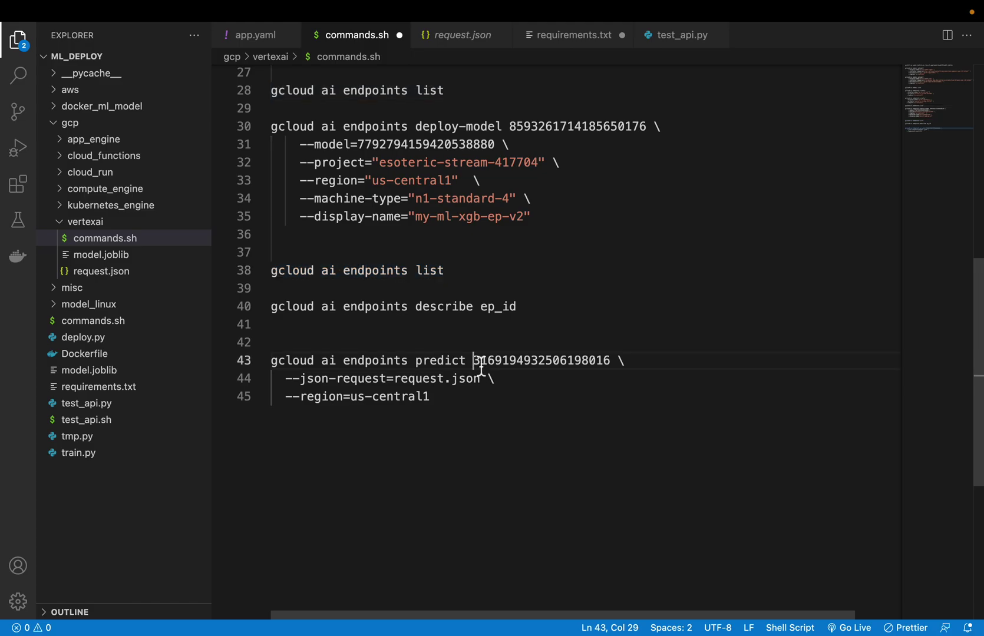
{"action": "left_click_drag", "start_coordinate": [488, 371], "coordinate": [609, 366]}
{"action": "key", "text": "super+v"}
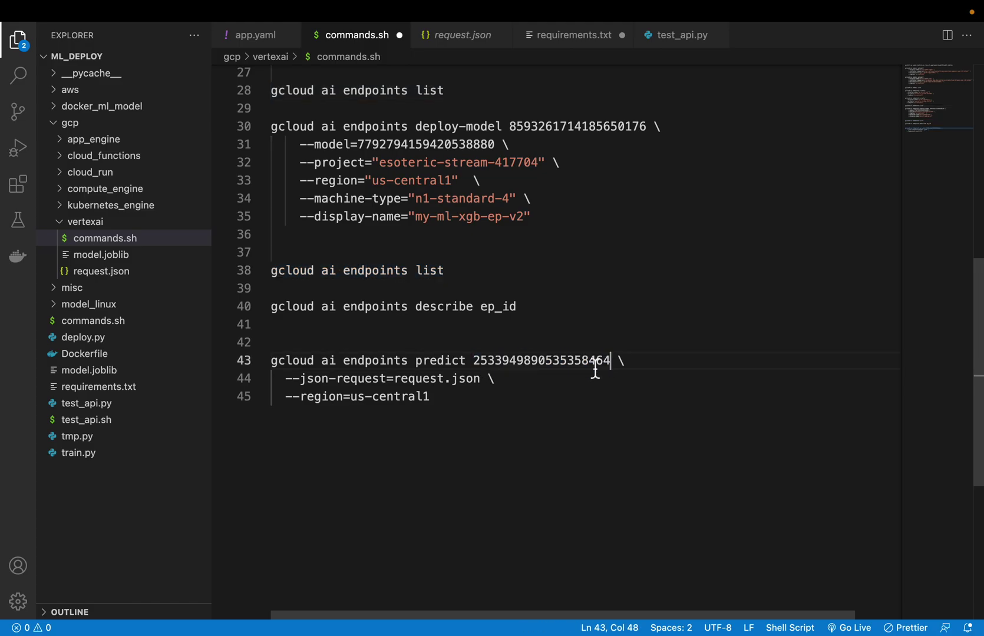
Step: Run the lines 43–45 predict command in Terminal, returning about 0.0005, 0.998 and 1.978
{"action": "left_click_drag", "start_coordinate": [274, 367], "coordinate": [480, 422]}
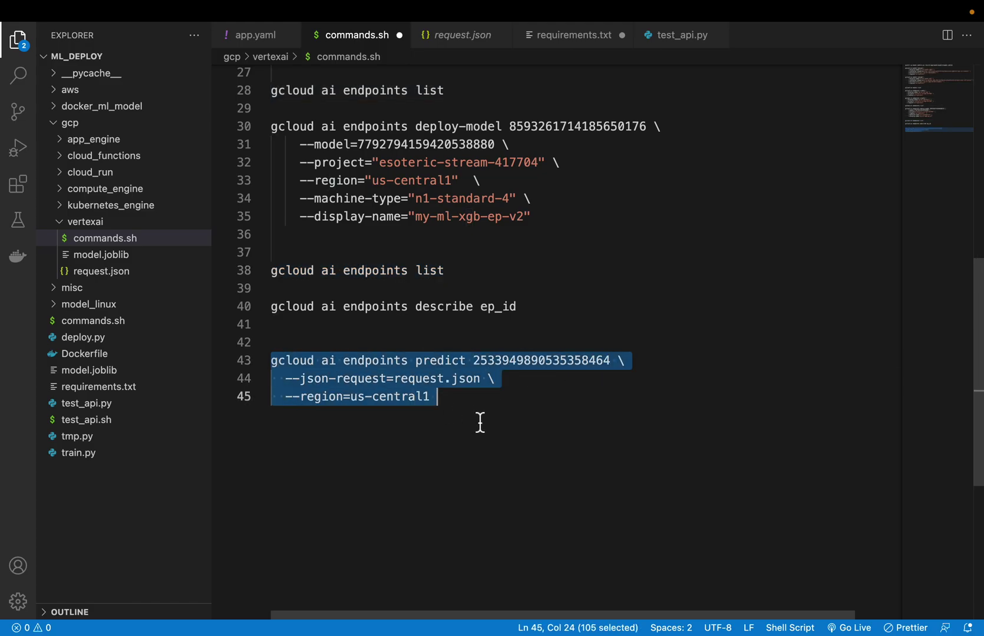
{"action": "key", "text": "super+c"}
{"action": "key", "text": "ctrl+Left"}
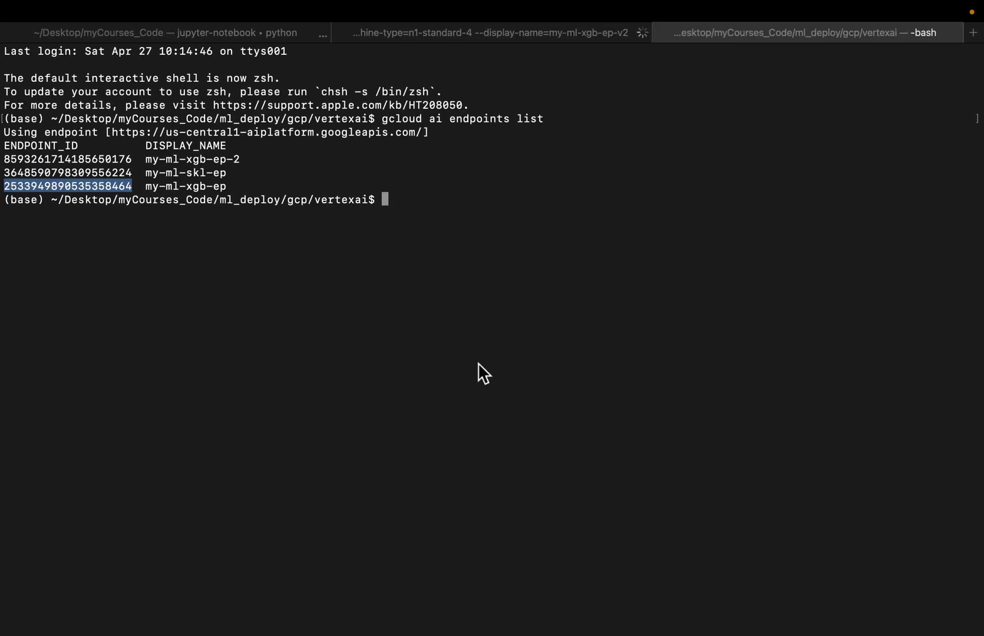
{"action": "key", "text": "super+v"}
{"action": "key", "text": "Return"}
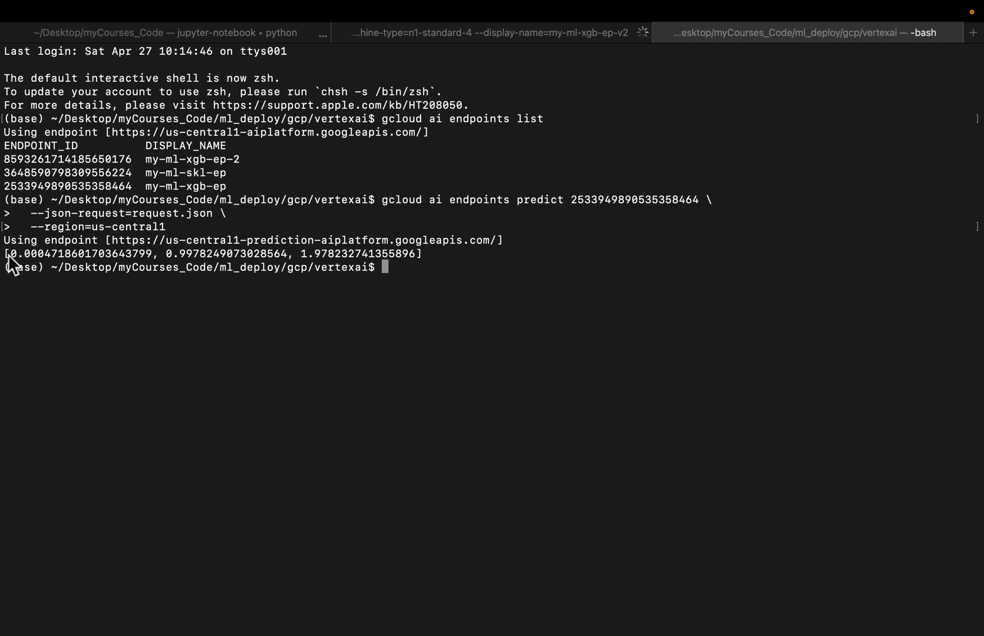
Step: Highlight the prediction output line in Terminal, then switch to Google Chrome
{"action": "triple_click", "coordinate": [251, 254]}
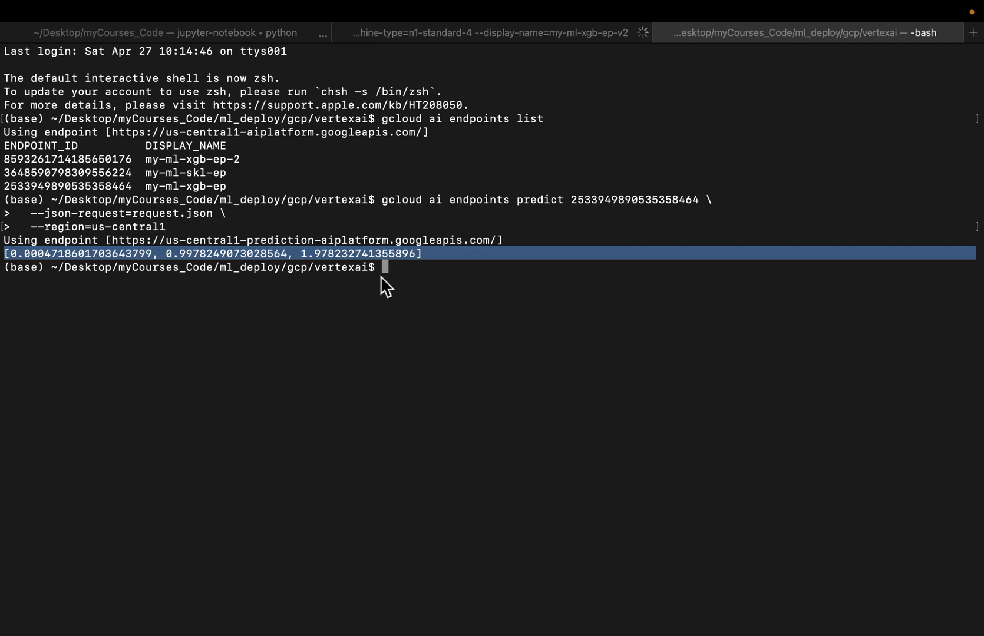
{"action": "key", "text": "super+Tab"}
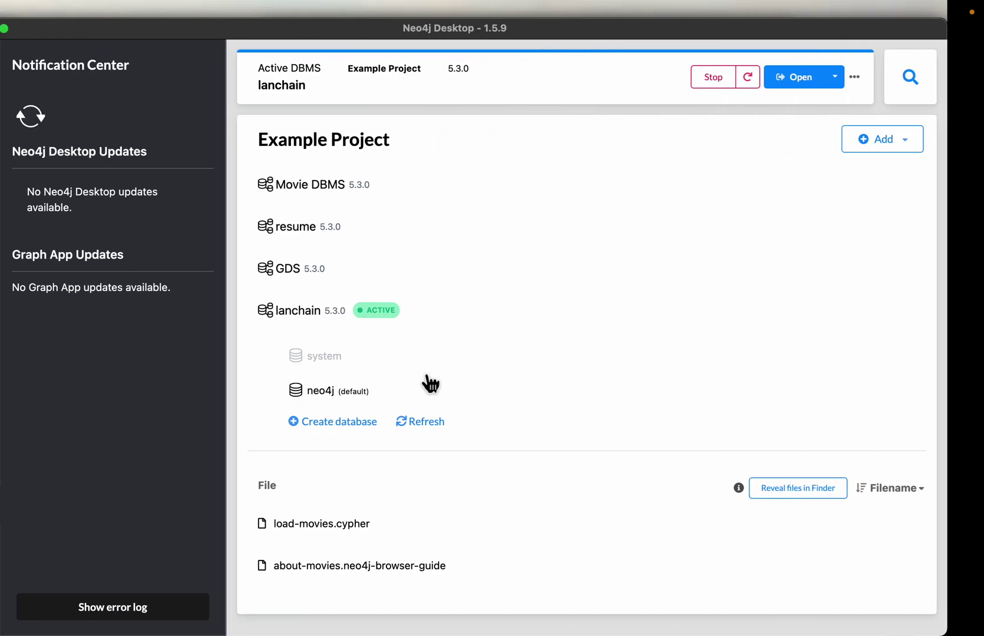
{"action": "key", "text": "super+Tab"}
{"action": "key", "text": "super+Tab"}
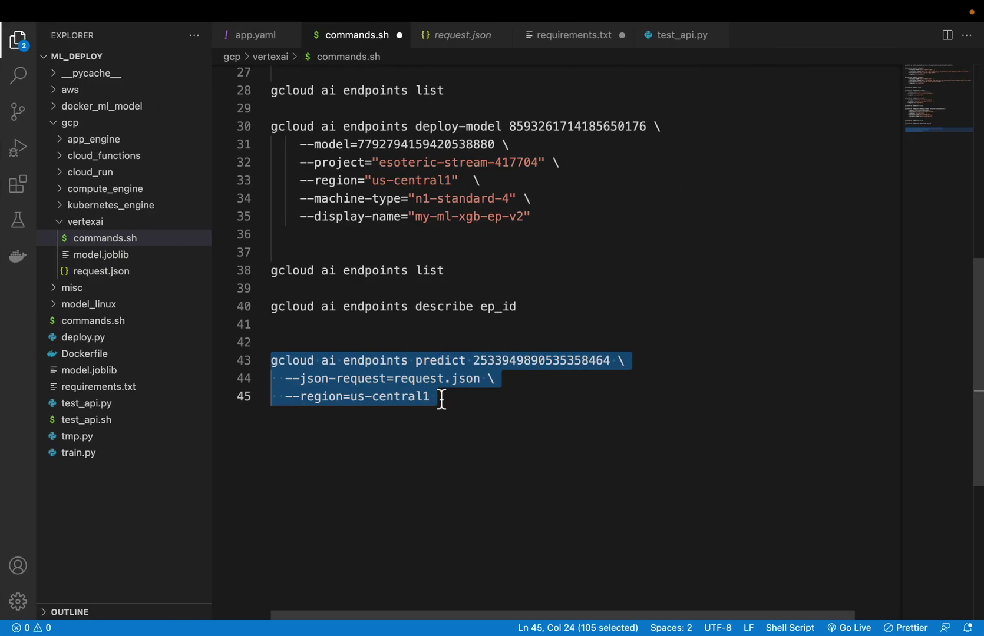
{"action": "key", "text": "super+Tab"}
{"action": "key", "text": "super+Tab"}
{"action": "key", "text": "super+Tab"}
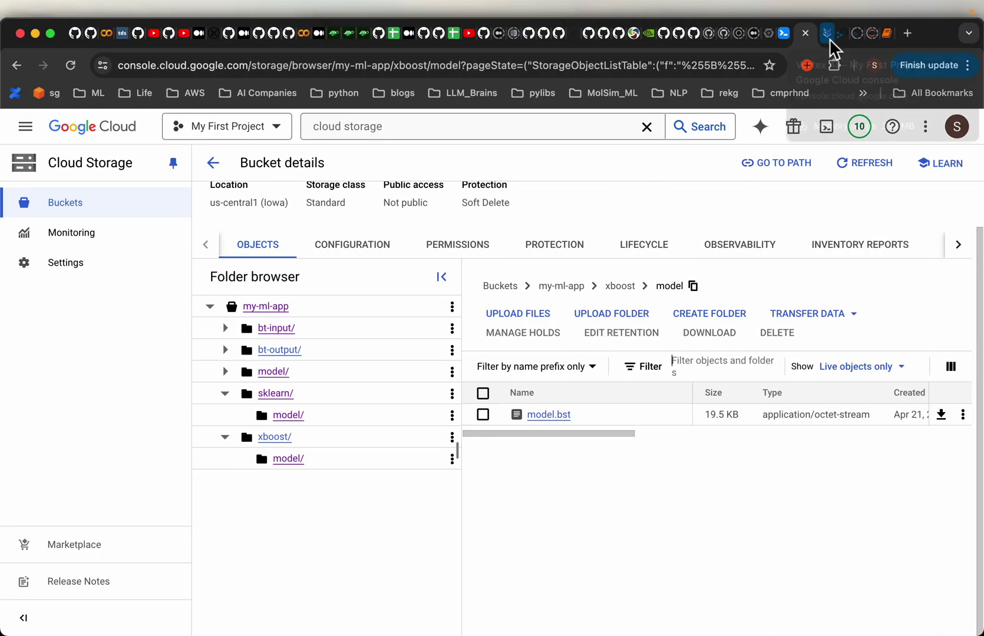
Step: Review my-ml-model-xgb2's version details: xgboost container image and gs://my-ml-app/model/ artifact location
{"action": "left_click", "coordinate": [828, 38]}
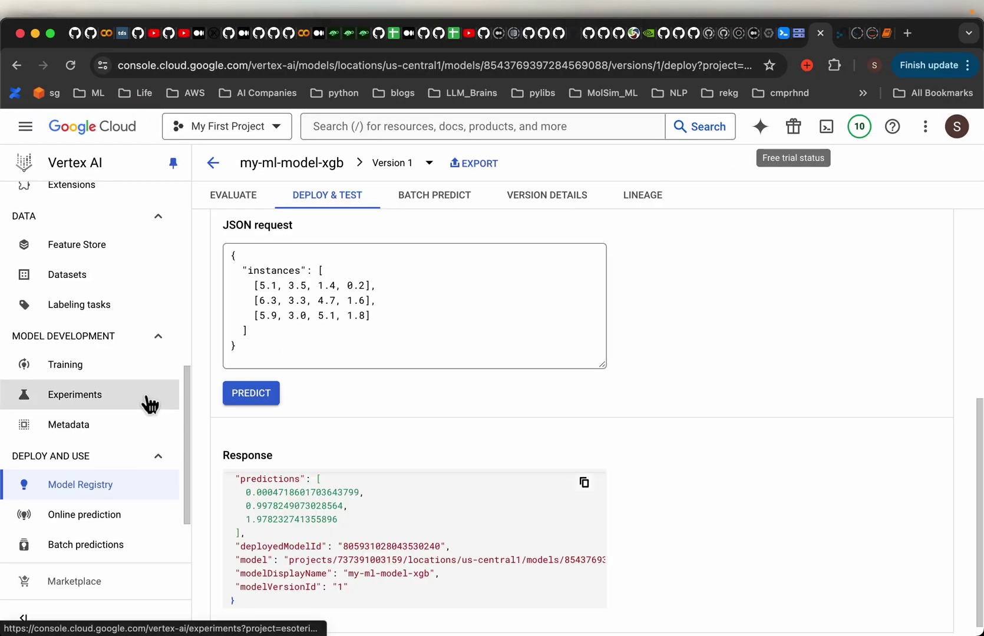
{"action": "left_click", "coordinate": [108, 405]}
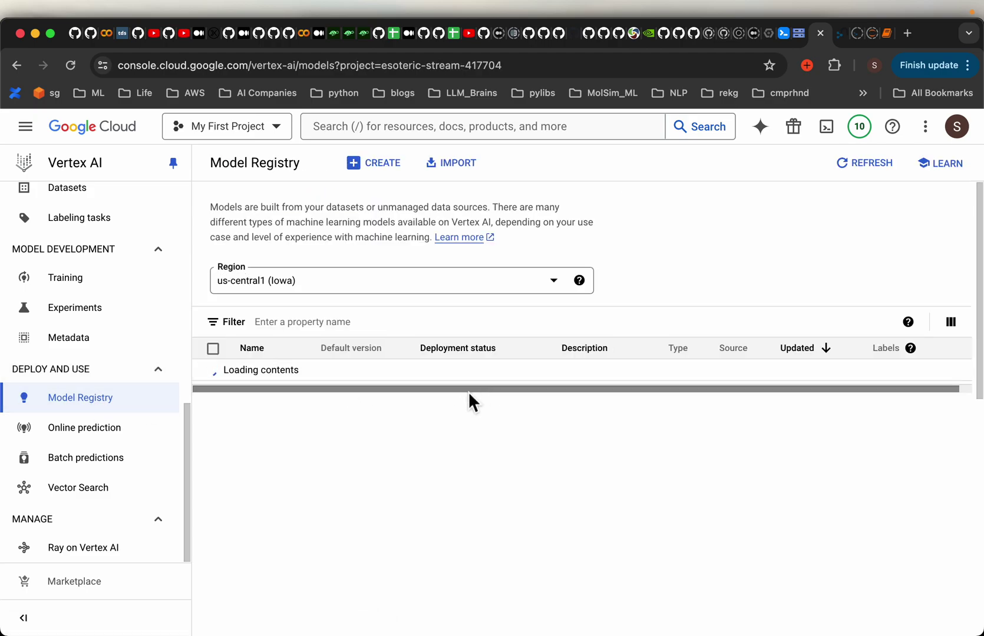
{"action": "scroll", "coordinate": [353, 485], "scroll_direction": "down", "scroll_amount": 2}
{"action": "scroll", "coordinate": [354, 487], "scroll_direction": "down", "scroll_amount": 10}
{"action": "scroll", "coordinate": [354, 486], "scroll_direction": "up", "scroll_amount": 10}
{"action": "scroll", "coordinate": [354, 486], "scroll_direction": "up", "scroll_amount": 3}
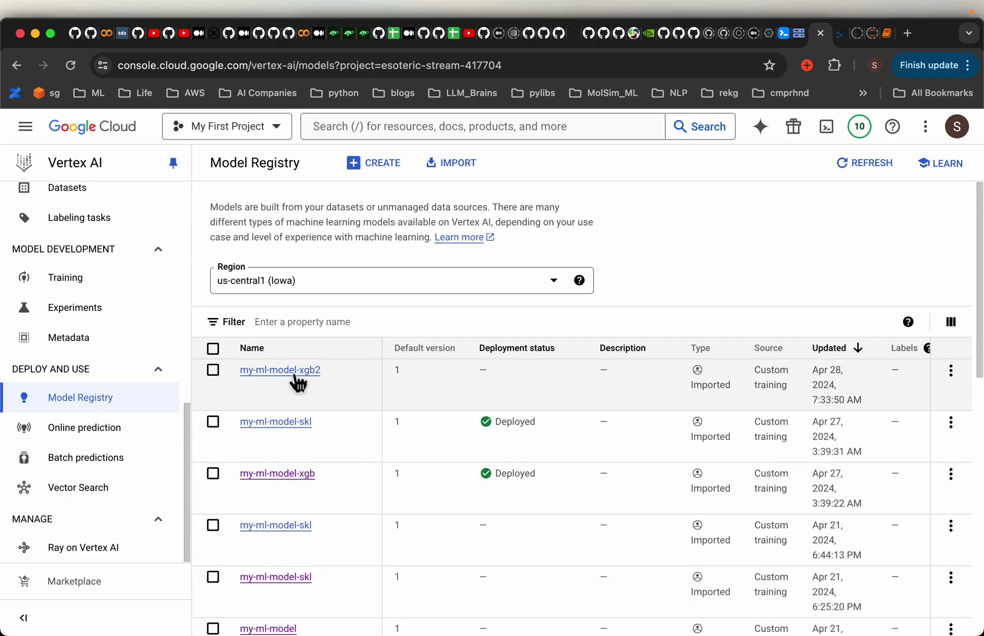
{"action": "left_click", "coordinate": [278, 372]}
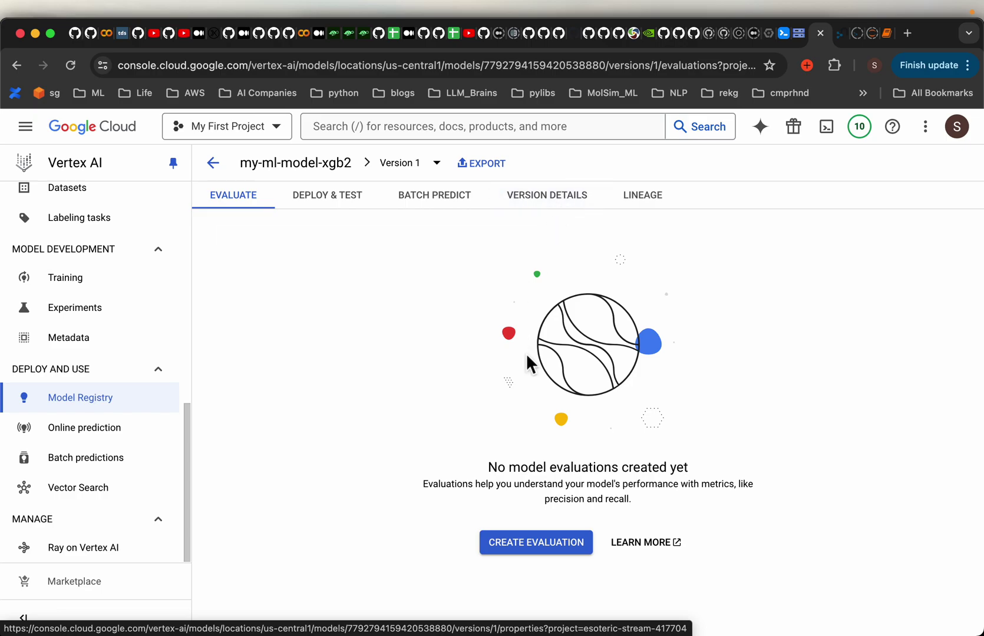
{"action": "left_click", "coordinate": [567, 198]}
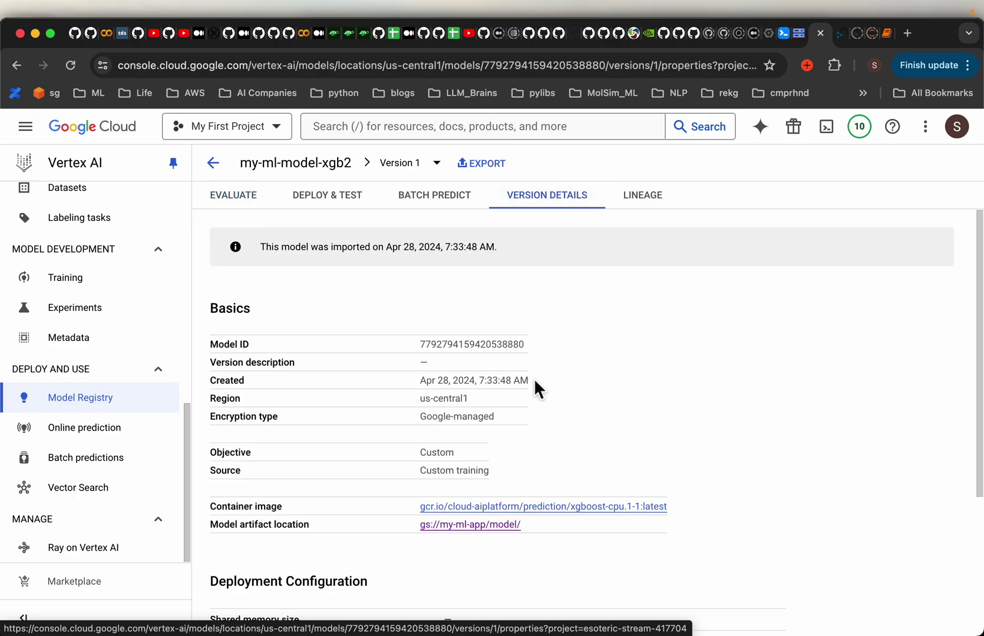
{"action": "scroll", "coordinate": [533, 378], "scroll_direction": "down", "scroll_amount": 1}
{"action": "left_click_drag", "start_coordinate": [526, 495], "coordinate": [423, 504]}
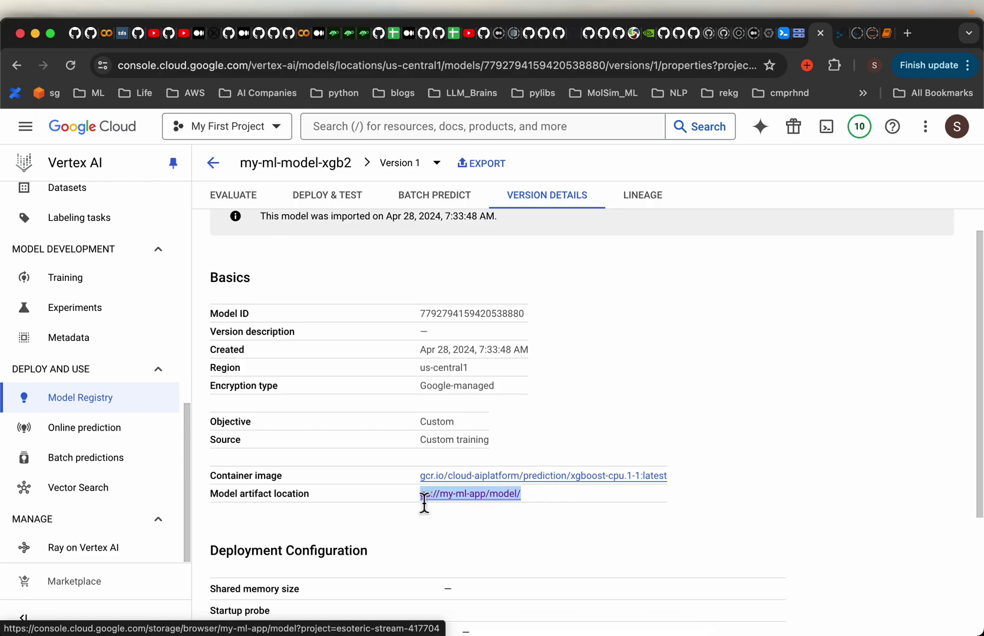
{"action": "left_click_drag", "start_coordinate": [682, 476], "coordinate": [406, 484]}
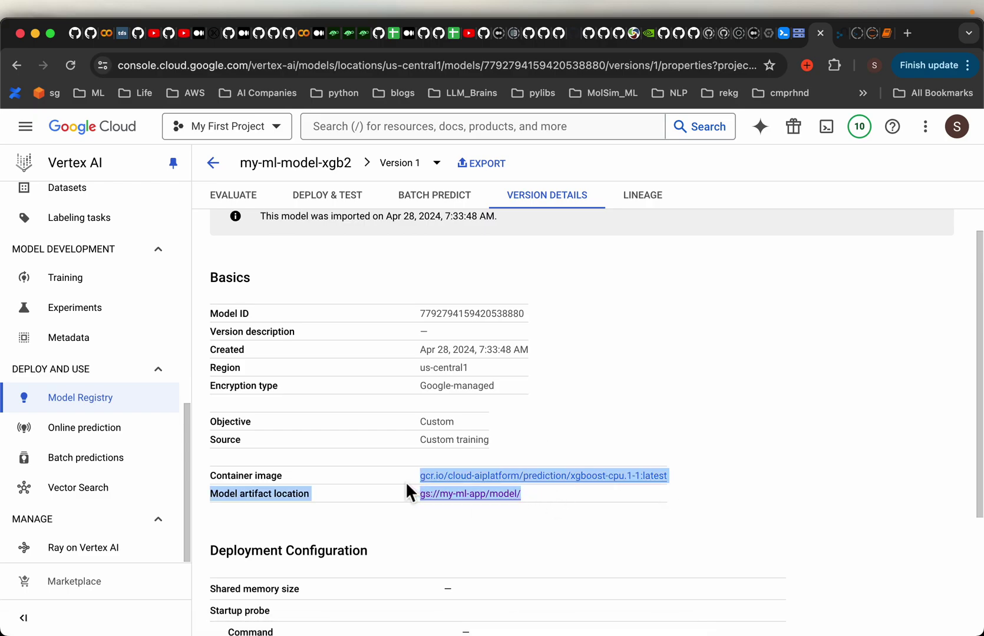
{"action": "scroll", "coordinate": [530, 496], "scroll_direction": "down", "scroll_amount": 2}
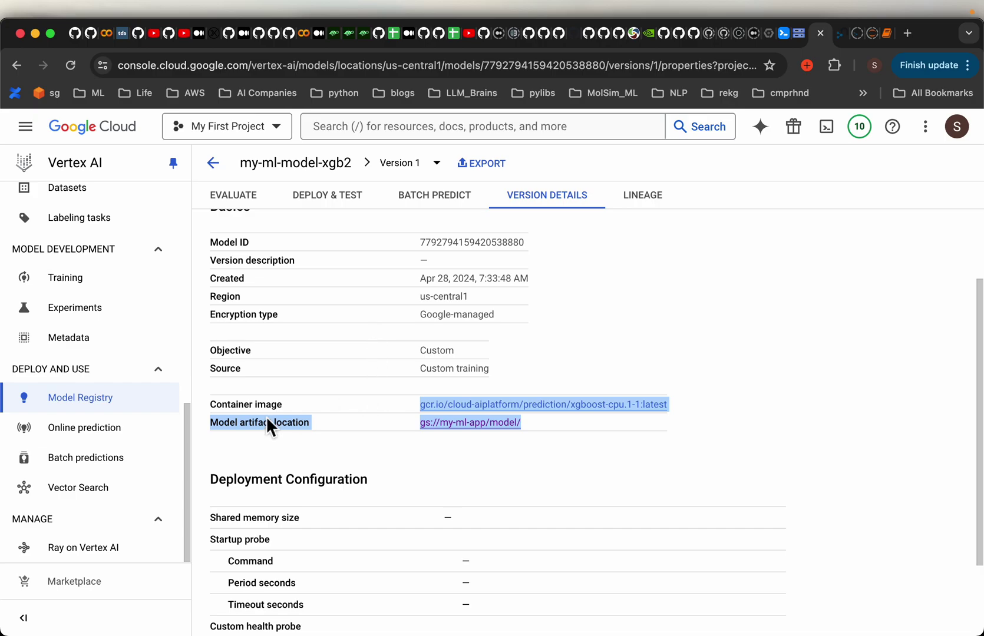
Step: Check the my-ml-xgb-ep endpoint page, then open my-ml-model-xgb from Model Registry
{"action": "left_click", "coordinate": [104, 443]}
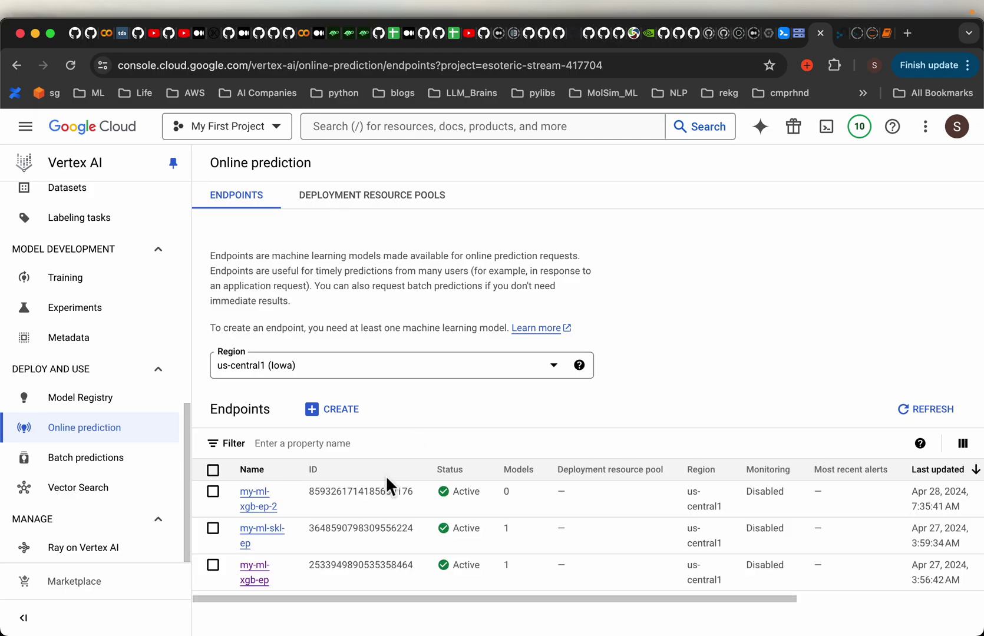
{"action": "left_click", "coordinate": [258, 573]}
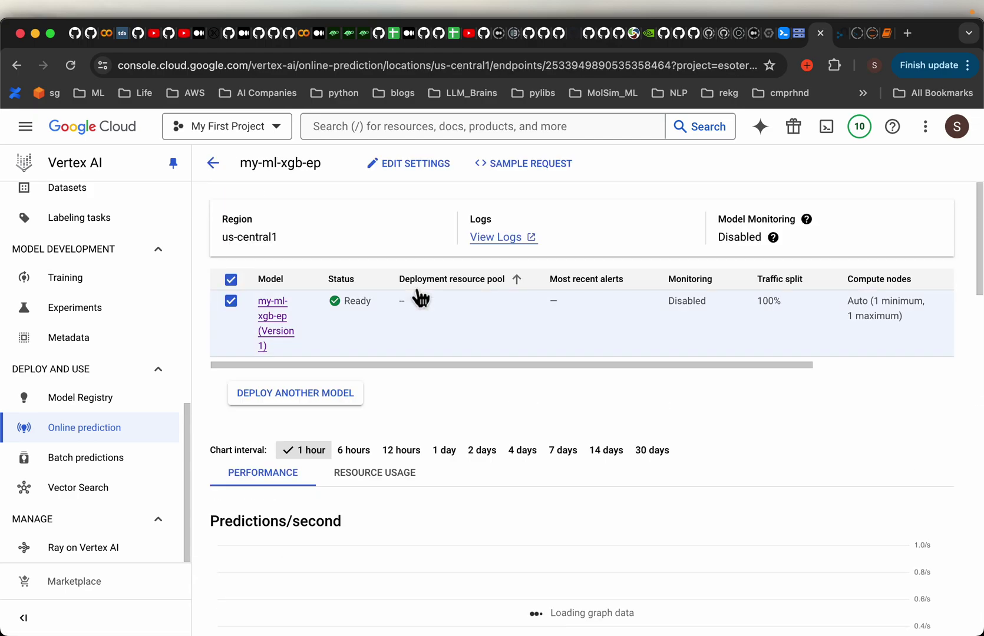
{"action": "scroll", "coordinate": [386, 419], "scroll_direction": "down", "scroll_amount": 2}
{"action": "scroll", "coordinate": [408, 295], "scroll_direction": "down", "scroll_amount": 1}
{"action": "scroll", "coordinate": [408, 294], "scroll_direction": "down", "scroll_amount": 2}
{"action": "scroll", "coordinate": [408, 294], "scroll_direction": "down", "scroll_amount": 5}
{"action": "scroll", "coordinate": [407, 294], "scroll_direction": "up", "scroll_amount": 10}
{"action": "scroll", "coordinate": [407, 296], "scroll_direction": "up", "scroll_amount": 2}
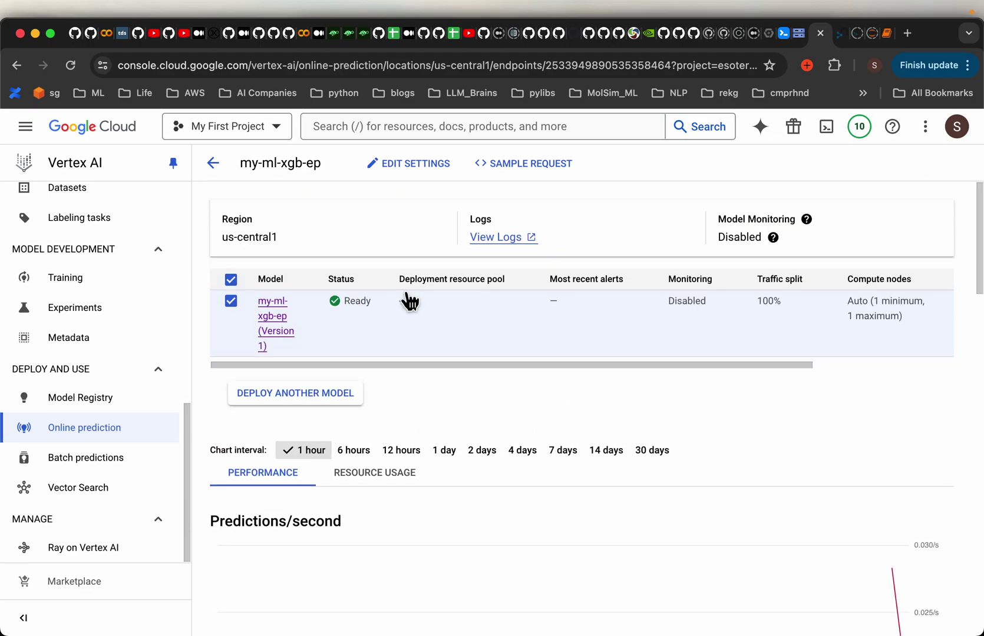
{"action": "left_click", "coordinate": [107, 398]}
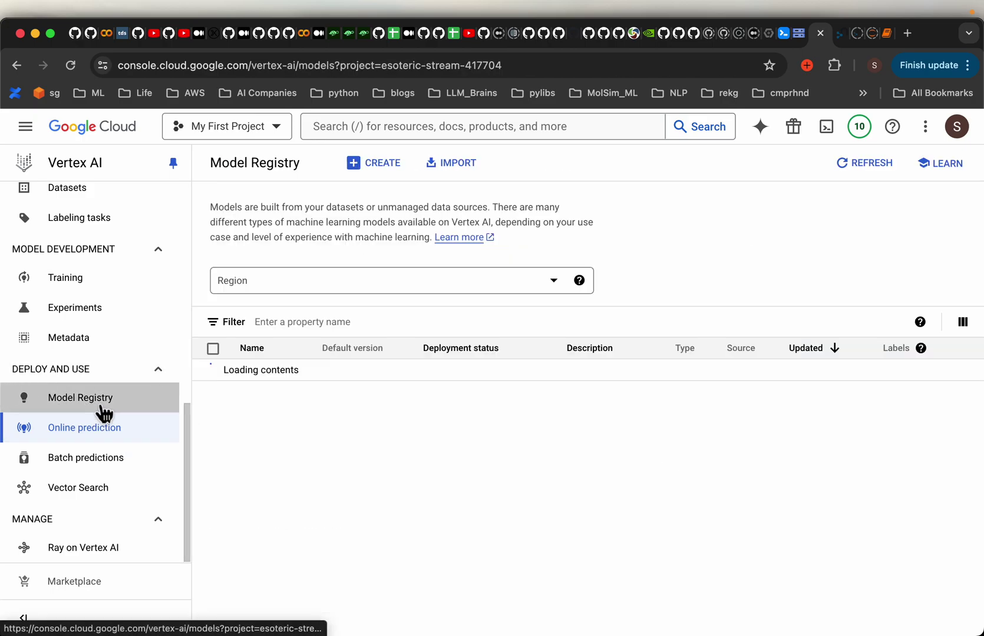
{"action": "scroll", "coordinate": [316, 443], "scroll_direction": "down", "scroll_amount": 1}
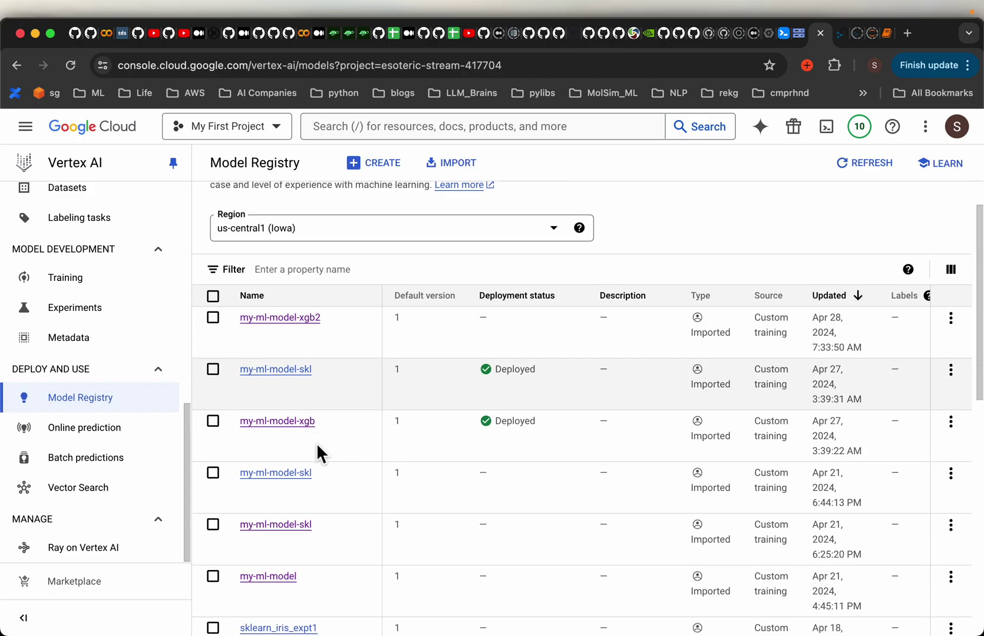
{"action": "left_click", "coordinate": [301, 421]}
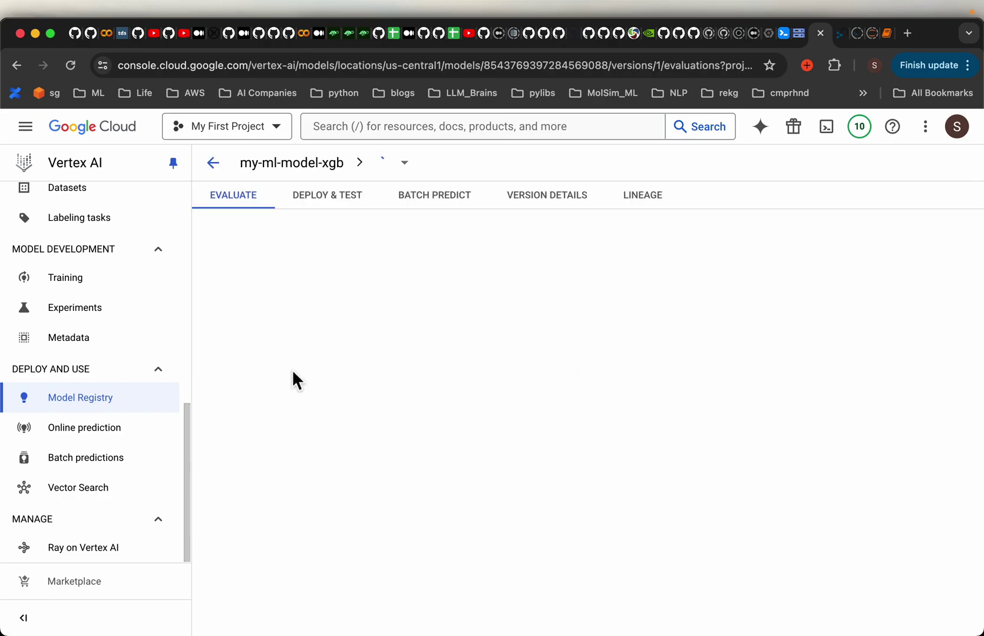
Step: Paste the three iris instances from request.json into the Deploy & Test request and predict
{"action": "left_click", "coordinate": [345, 196]}
{"action": "scroll", "coordinate": [433, 405], "scroll_direction": "down", "scroll_amount": 4}
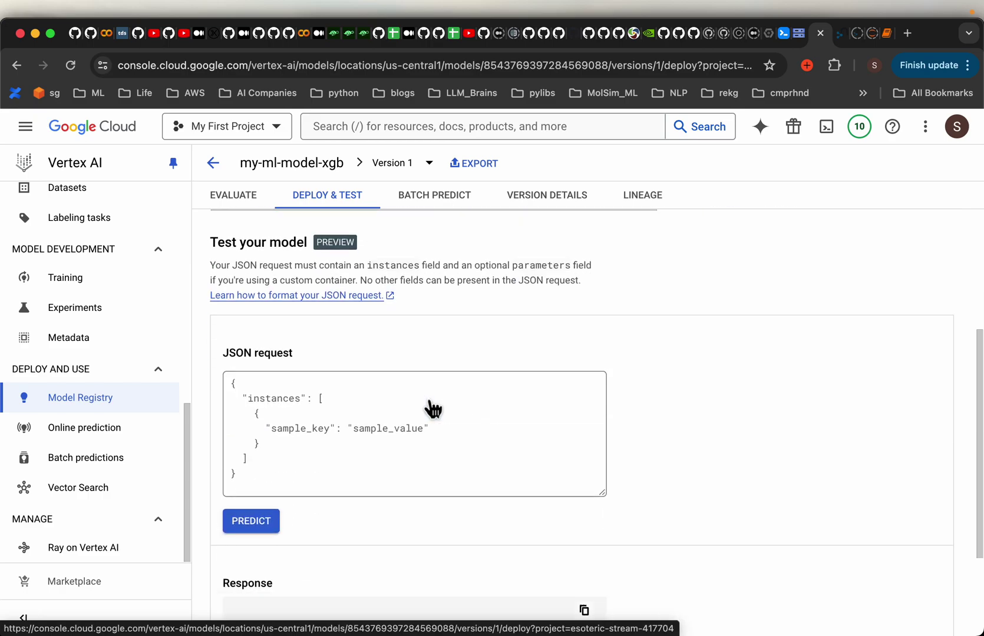
{"action": "left_click", "coordinate": [279, 351]}
{"action": "key", "text": "super+Tab"}
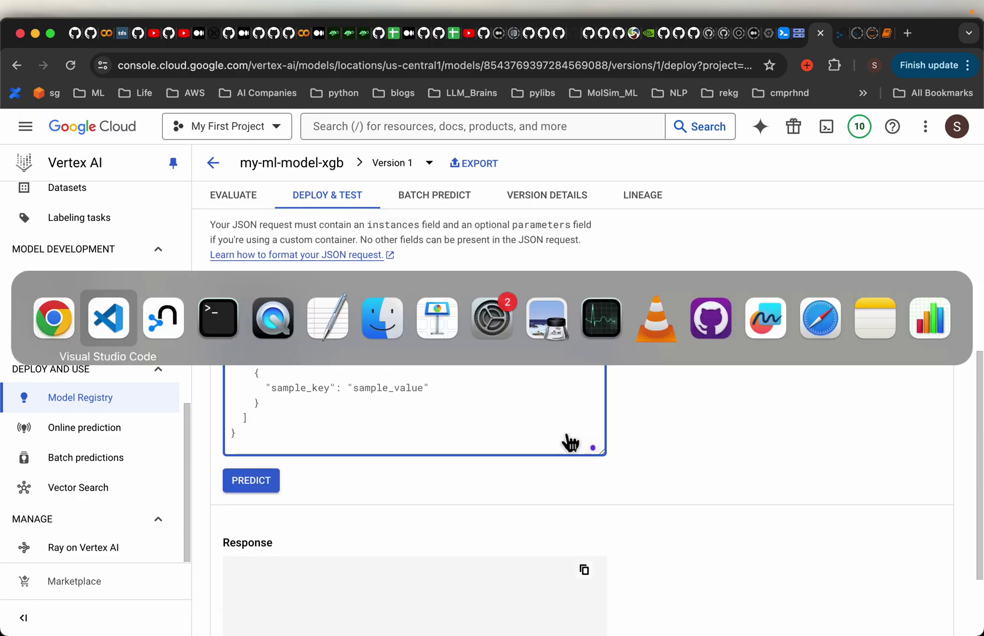
{"action": "key", "text": "super+Tab"}
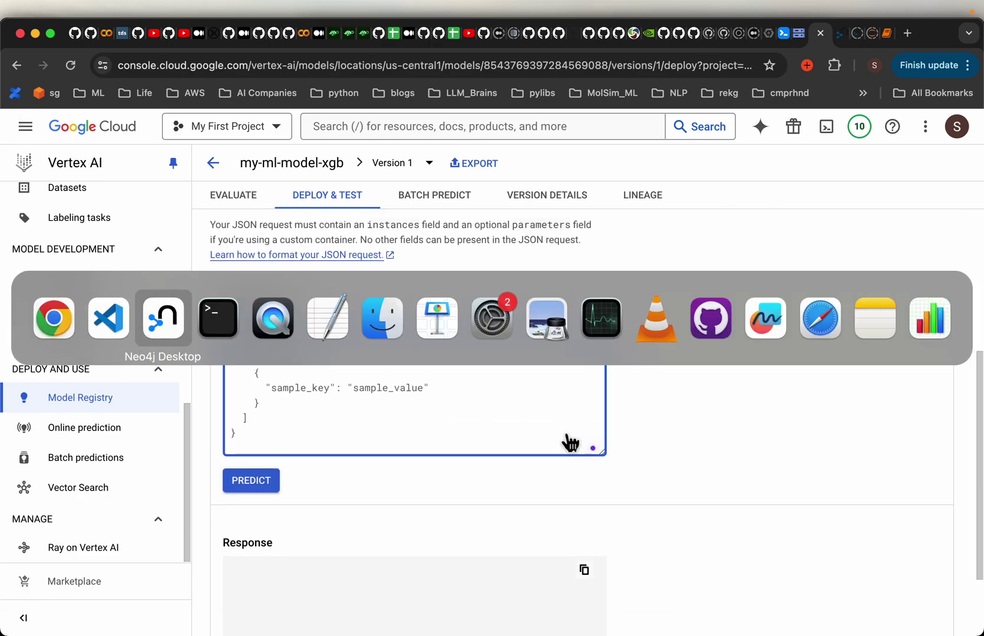
{"action": "key", "text": "super+shift+Tab"}
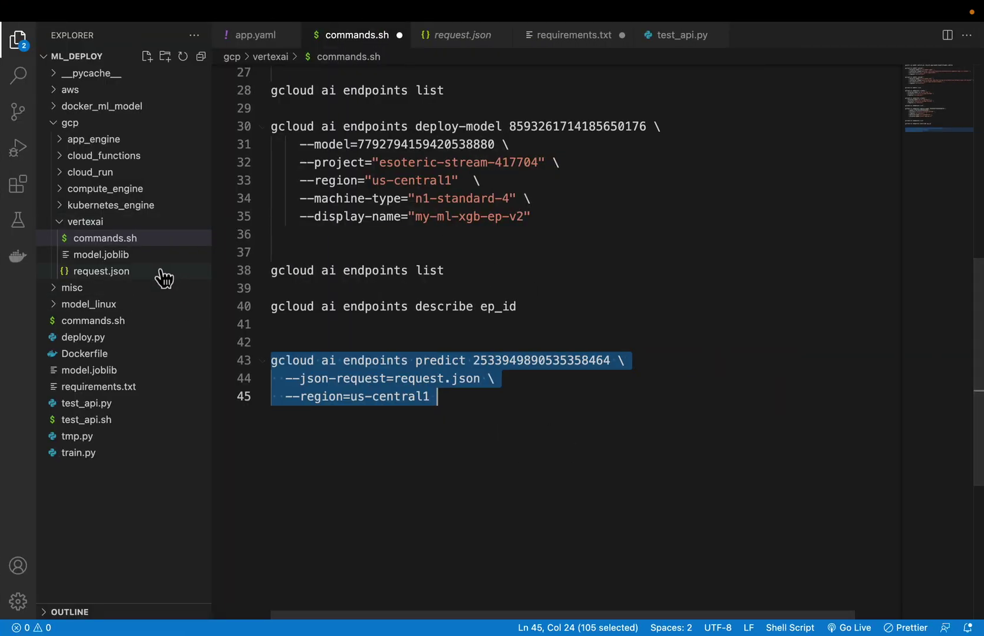
{"action": "left_click", "coordinate": [162, 277]}
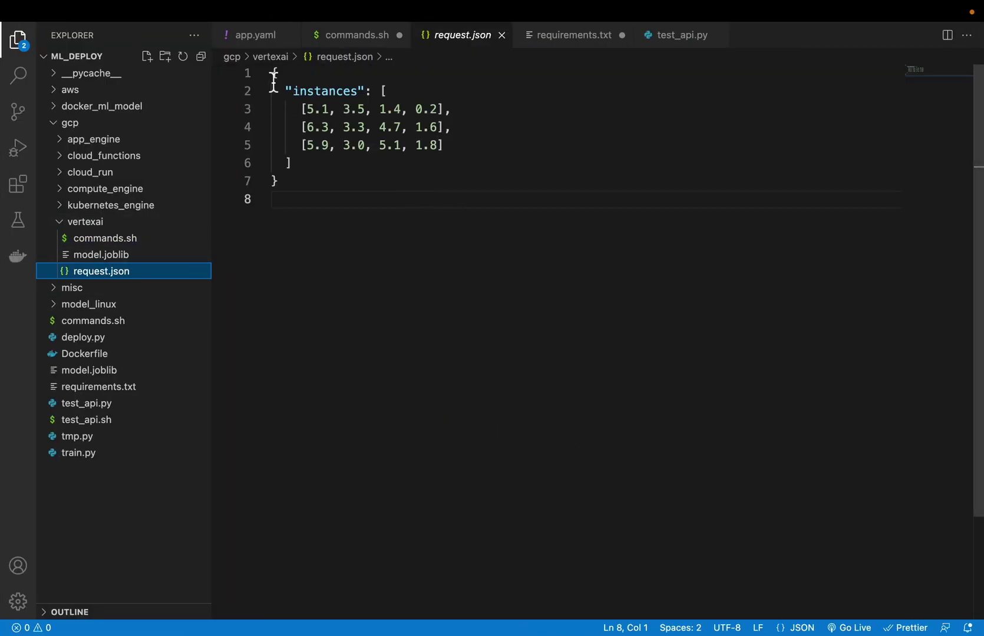
{"action": "left_click_drag", "start_coordinate": [272, 79], "coordinate": [306, 233]}
{"action": "key", "text": "super+c"}
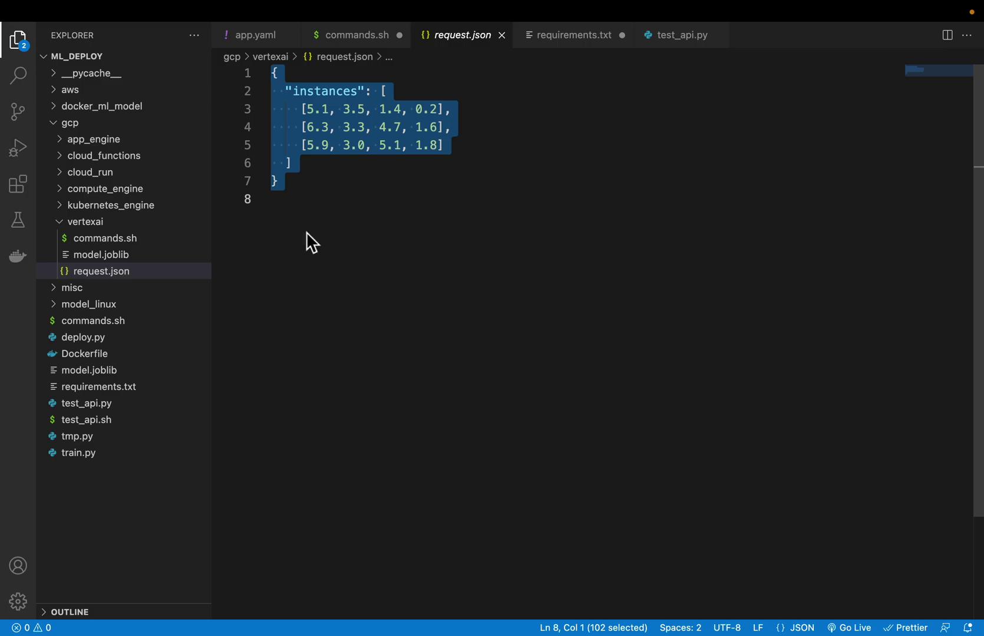
{"action": "key", "text": "super+Tab"}
{"action": "key", "text": "super+a"}
{"action": "key", "text": "super+v"}
{"action": "left_click", "coordinate": [273, 482]}
{"action": "scroll", "coordinate": [543, 436], "scroll_direction": "down", "scroll_amount": 2}
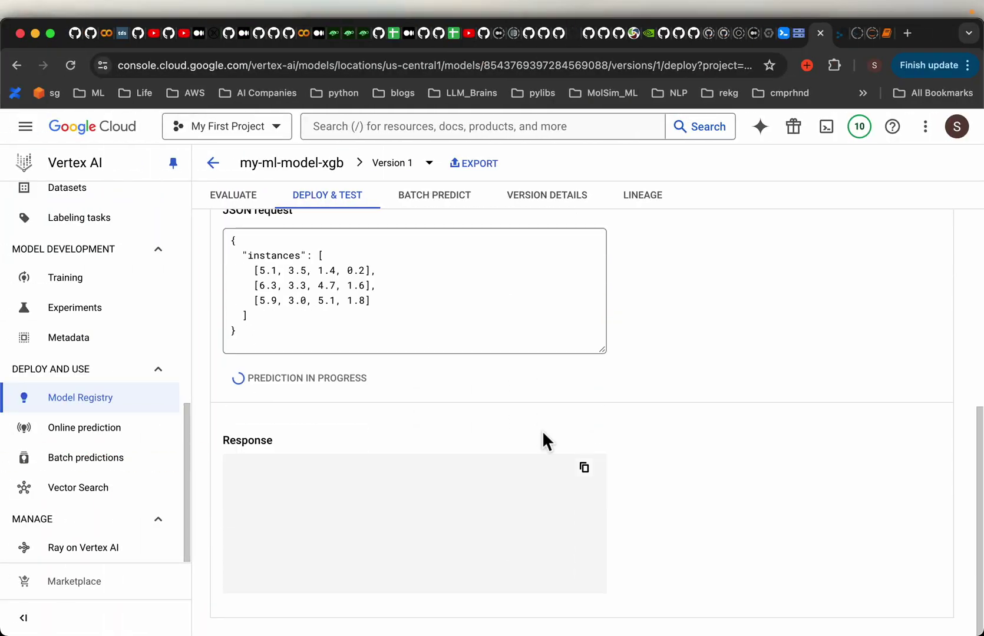
Step: Inspect the response's predictions (about 0, 1, 2), deployedModelId and model path
{"action": "left_click", "coordinate": [255, 273]}
{"action": "left_click", "coordinate": [314, 273]}
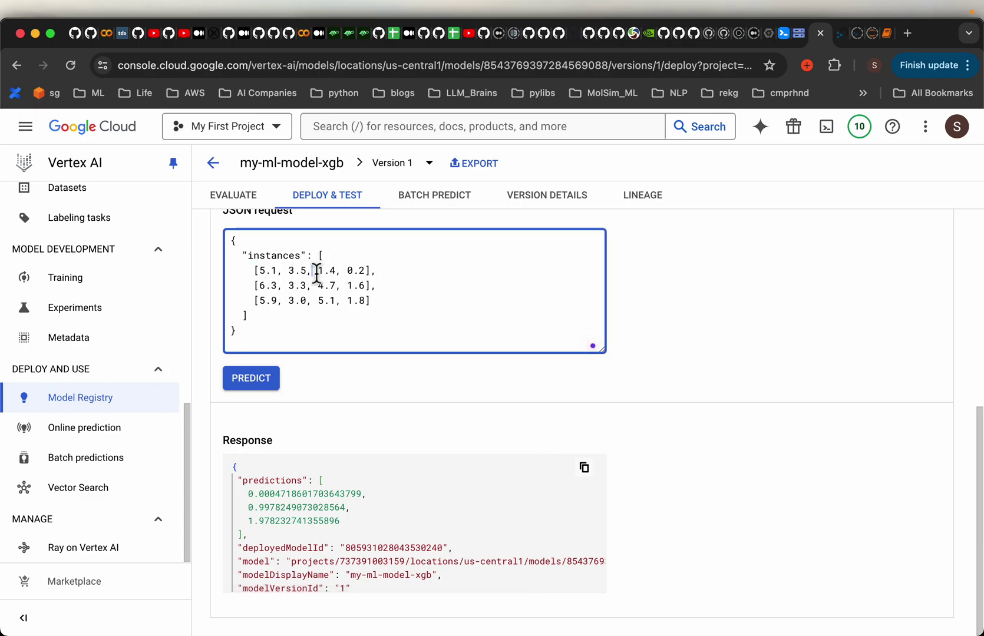
{"action": "mouse_move", "coordinate": [232, 467]}
{"action": "left_mouse_down"}
{"action": "mouse_move", "coordinate": [248, 518]}
{"action": "mouse_move", "coordinate": [358, 530]}
{"action": "left_mouse_up"}
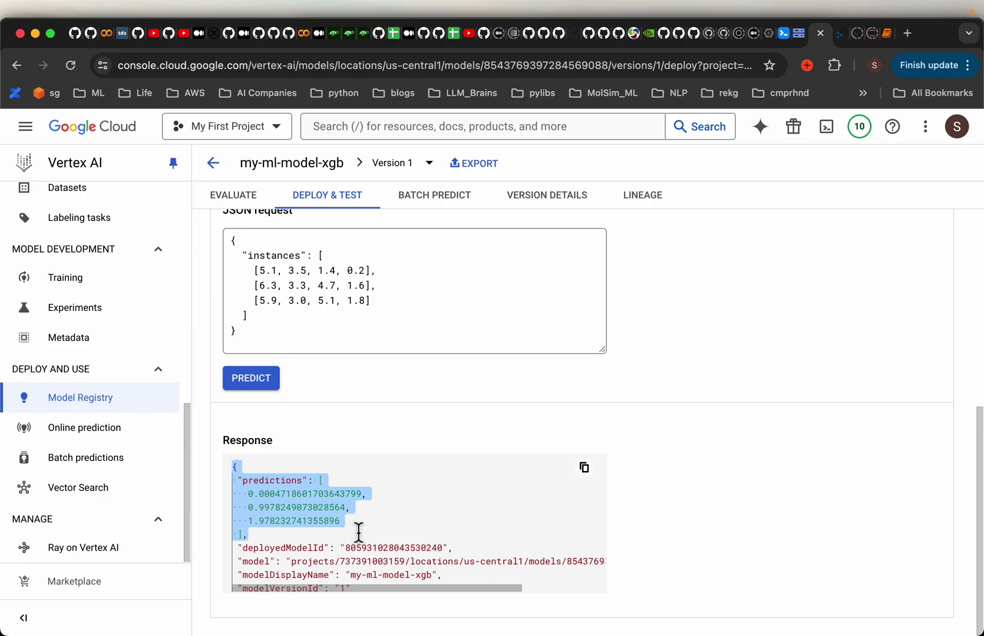
{"action": "triple_click", "coordinate": [344, 498]}
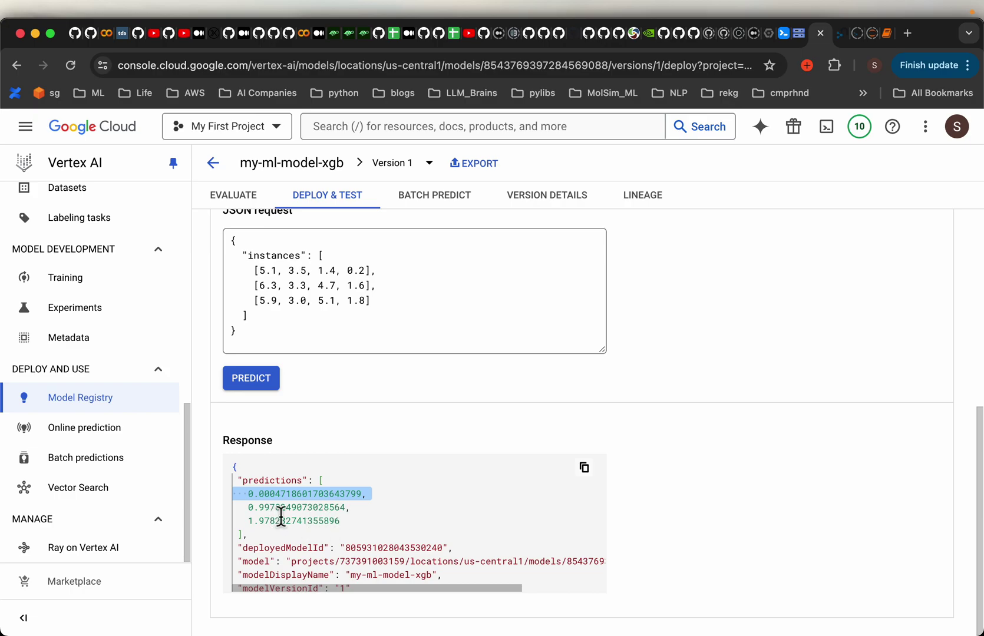
{"action": "triple_click", "coordinate": [298, 508]}
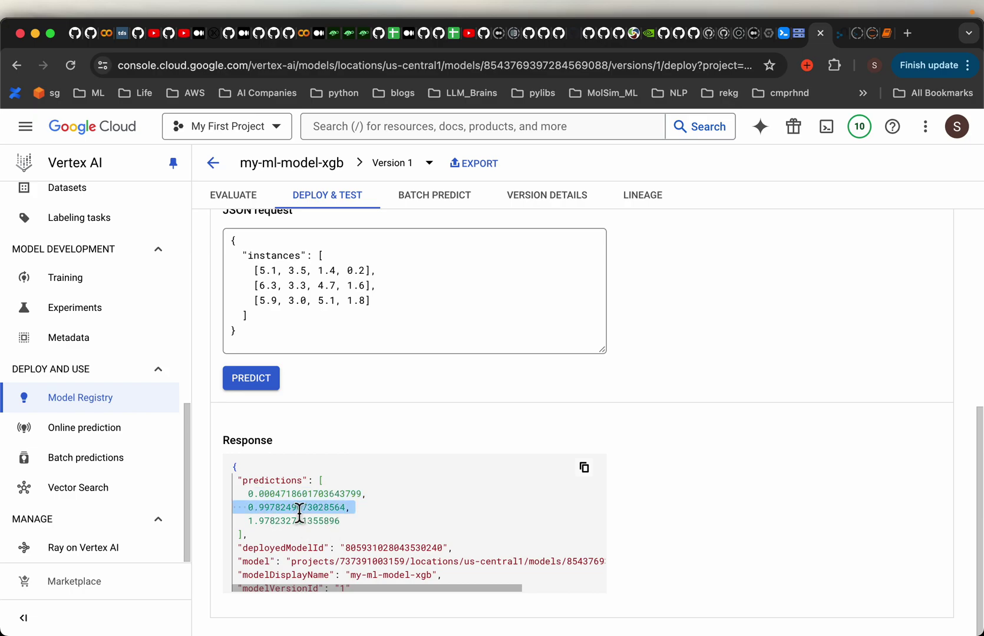
{"action": "double_click", "coordinate": [299, 522]}
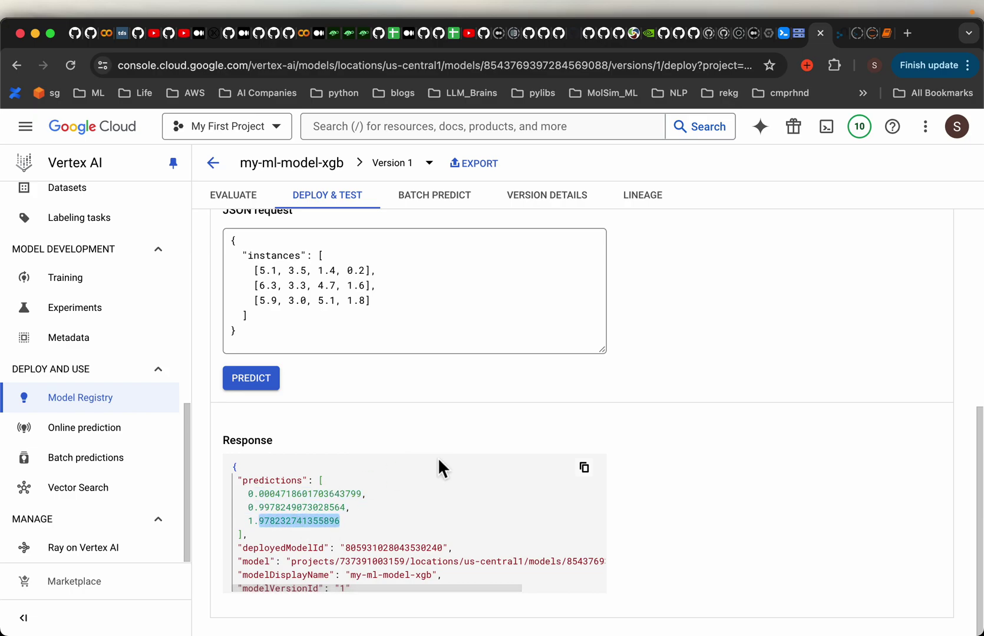
{"action": "left_click_drag", "start_coordinate": [345, 548], "coordinate": [482, 551]}
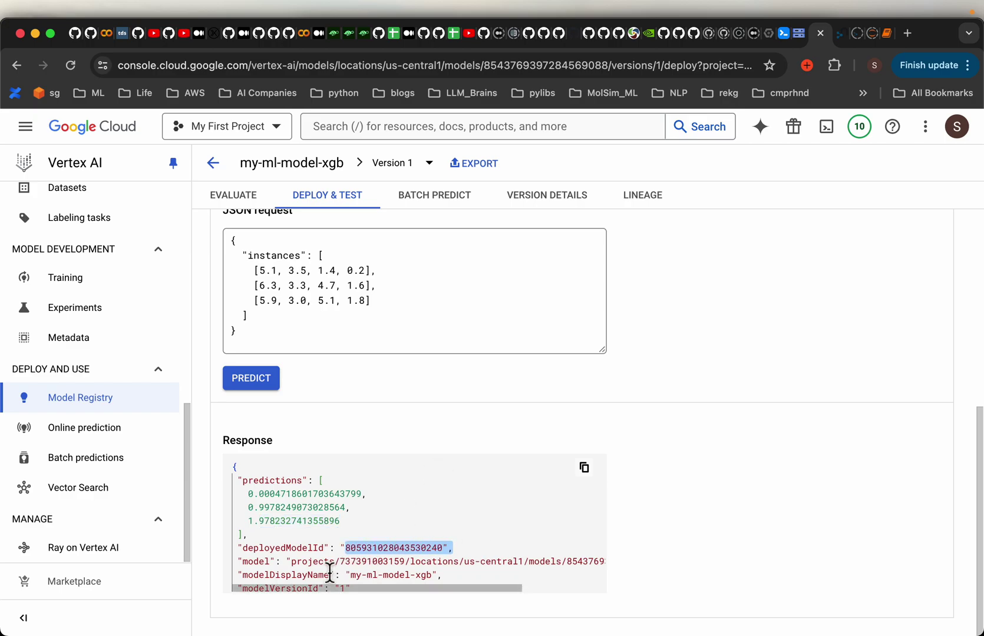
{"action": "triple_click", "coordinate": [364, 564]}
{"action": "left_click_drag", "start_coordinate": [382, 564], "coordinate": [474, 566]}
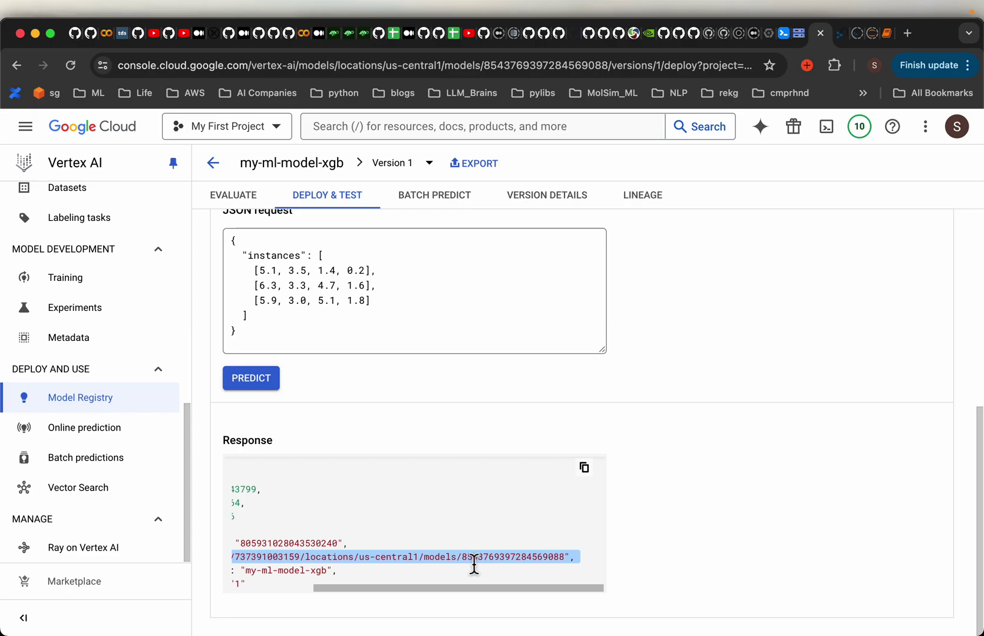
{"action": "scroll", "coordinate": [475, 566], "scroll_direction": "left", "scroll_amount": 5}
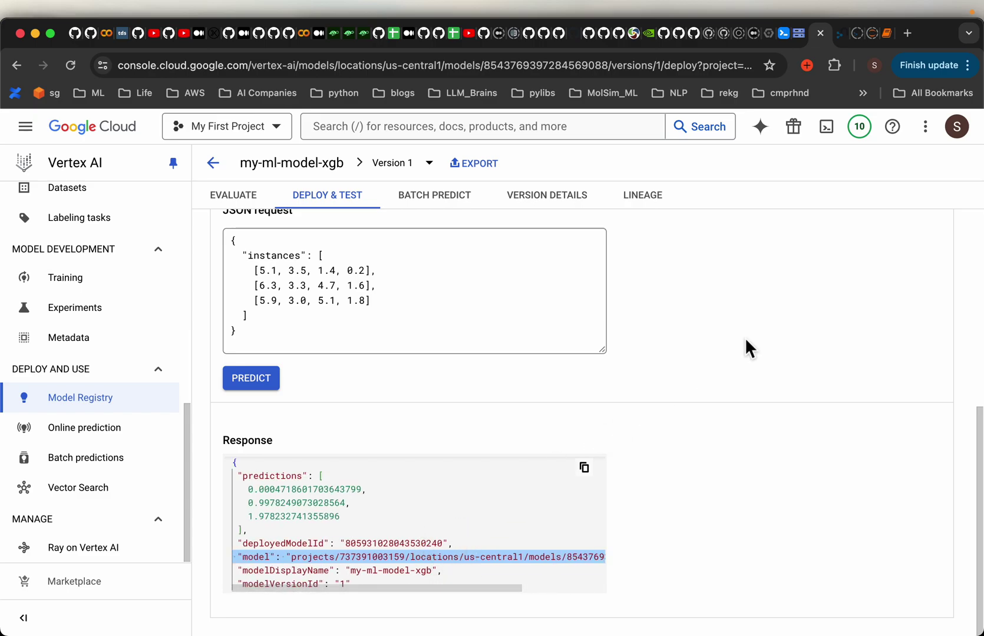
{"action": "scroll", "coordinate": [745, 337], "scroll_direction": "up", "scroll_amount": 2}
{"action": "scroll", "coordinate": [745, 338], "scroll_direction": "up", "scroll_amount": 4}
{"action": "scroll", "coordinate": [745, 339], "scroll_direction": "up", "scroll_amount": 1}
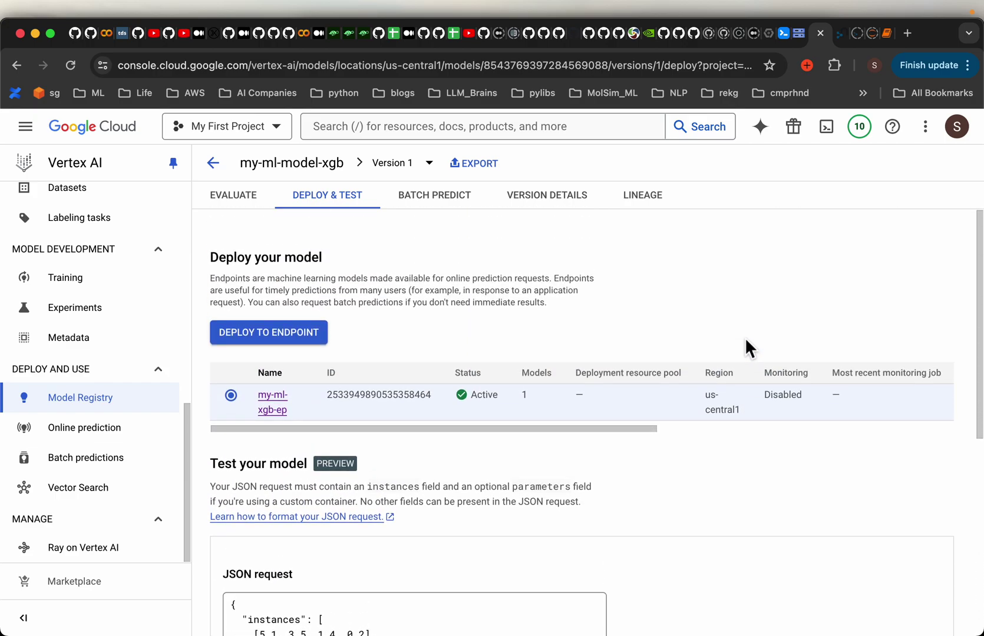
Step: Bring VS Code to the front and open commands.sh from the Explorer
{"action": "key", "text": "super+Tab"}
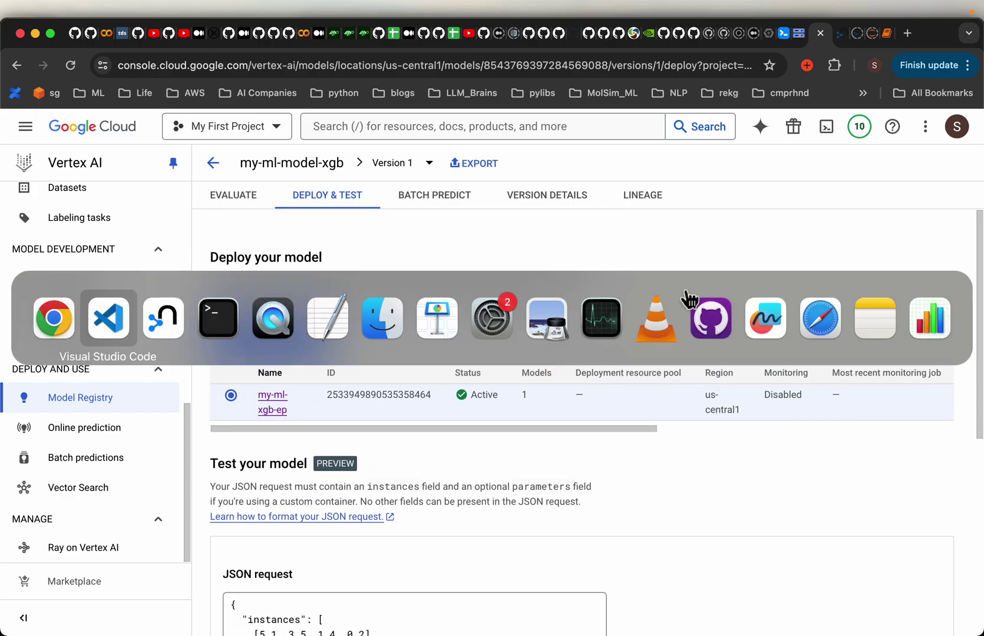
{"action": "key", "text": "super+Tab"}
{"action": "key", "text": "super+shift+Tab"}
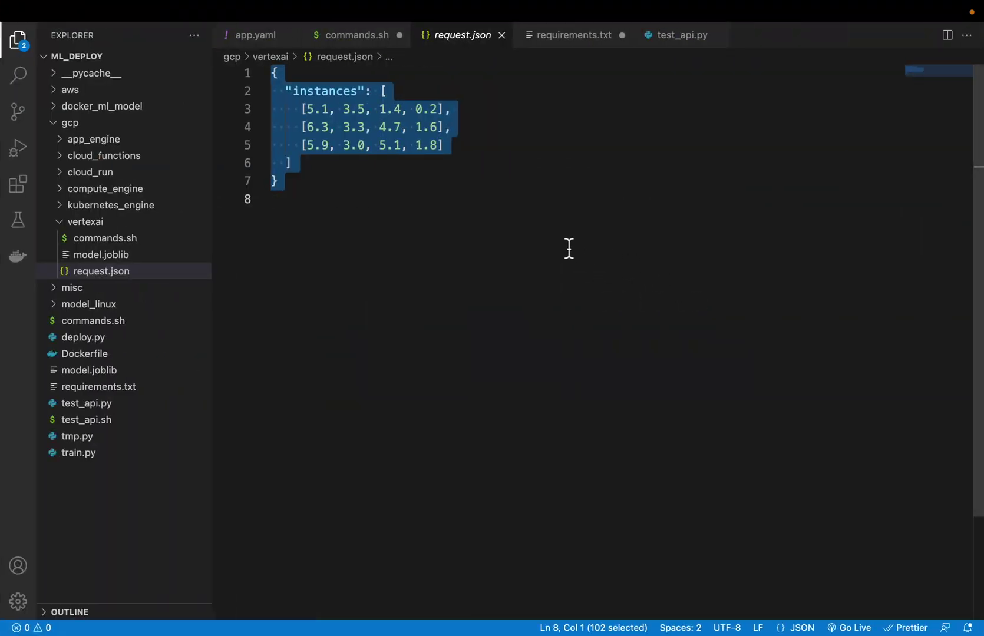
{"action": "mouse_move", "coordinate": [123, 56]}
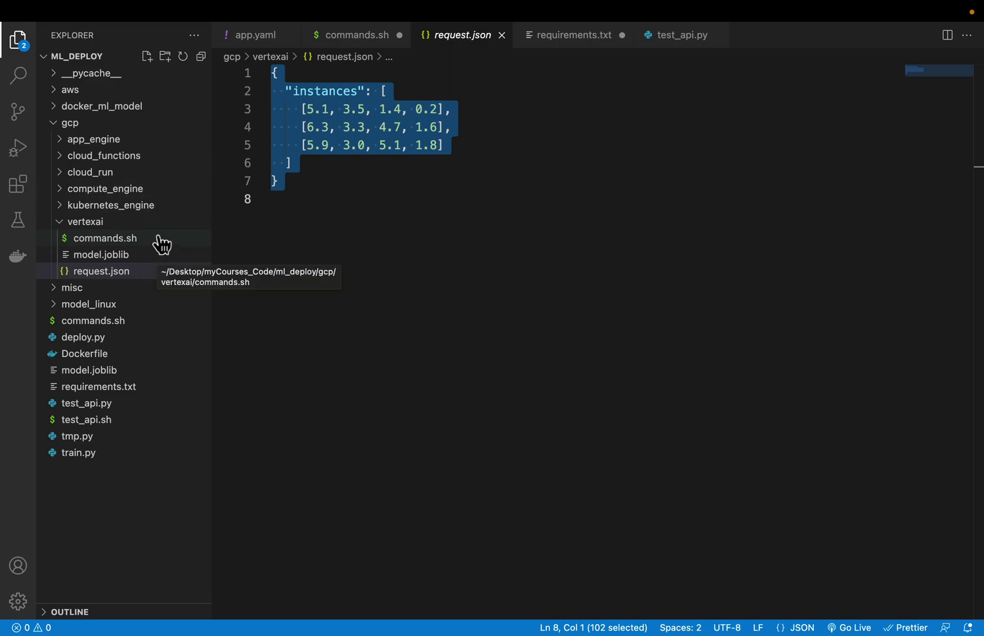
{"action": "key", "text": "super+shift+e"}
{"action": "left_click", "coordinate": [159, 244]}
{"action": "scroll", "coordinate": [438, 293], "scroll_direction": "up", "scroll_amount": 8}
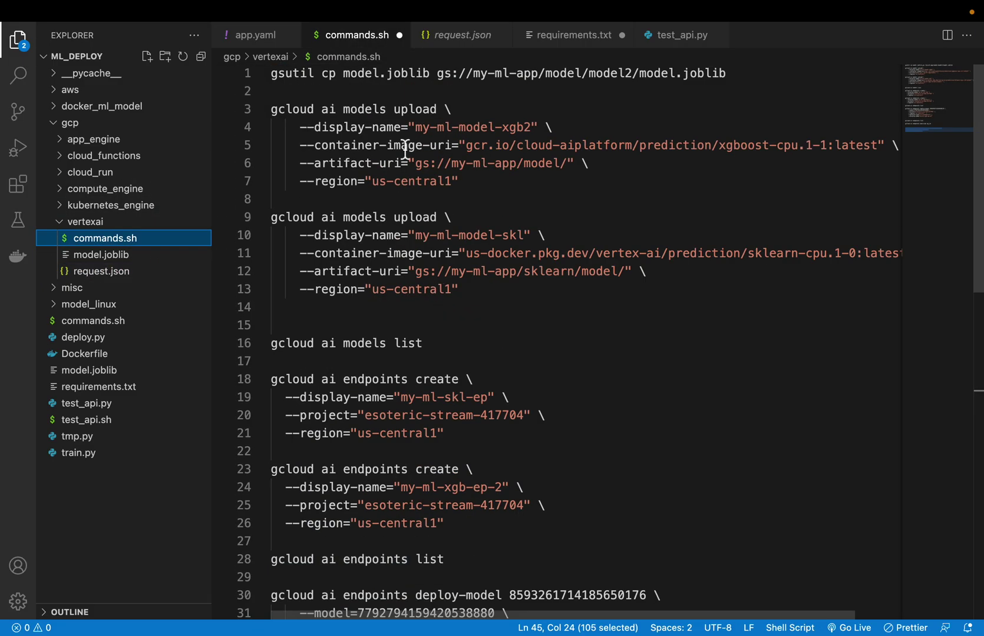
Step: Review the gsutil copy, xgboost upload, my-ml-skl-ep endpoint create and deploy-model commands
{"action": "triple_click", "coordinate": [414, 71]}
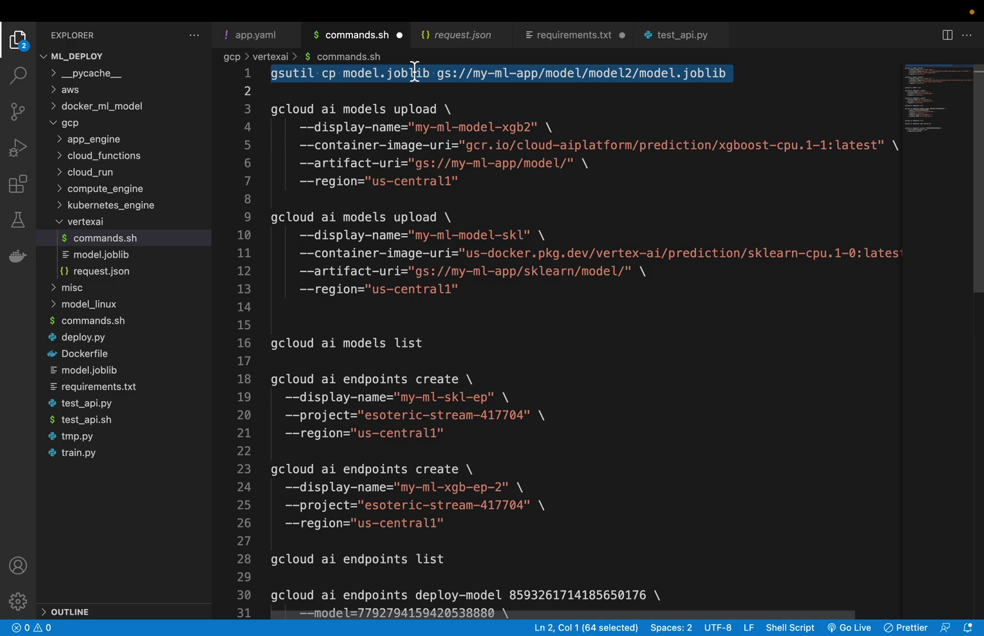
{"action": "left_click", "coordinate": [274, 113]}
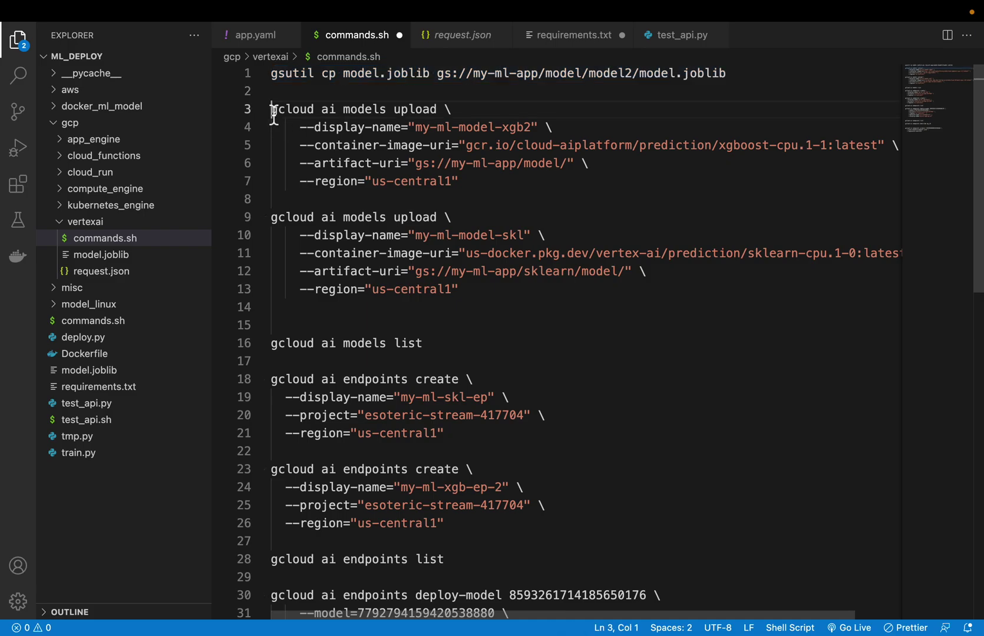
{"action": "left_click_drag", "start_coordinate": [274, 113], "coordinate": [461, 188]}
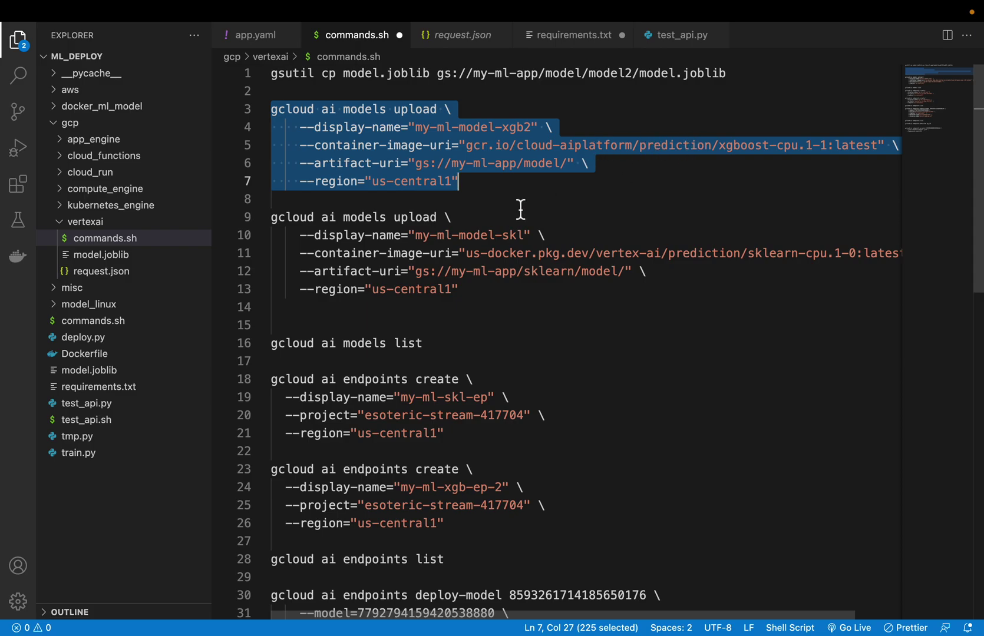
{"action": "scroll", "coordinate": [520, 211], "scroll_direction": "down", "scroll_amount": 3}
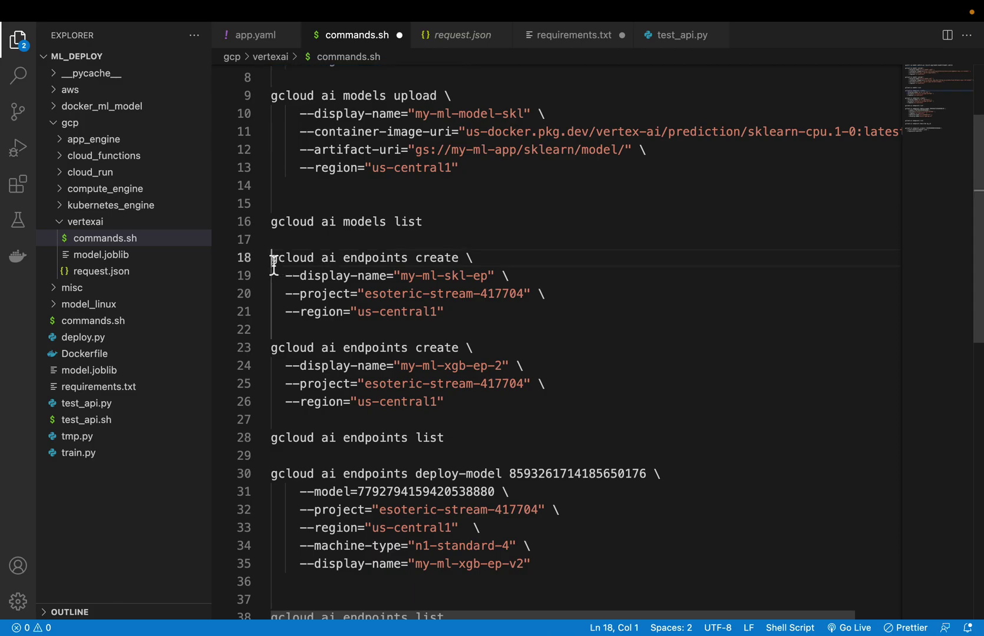
{"action": "left_click_drag", "start_coordinate": [272, 258], "coordinate": [509, 317]}
{"action": "scroll", "coordinate": [510, 317], "scroll_direction": "down", "scroll_amount": 3}
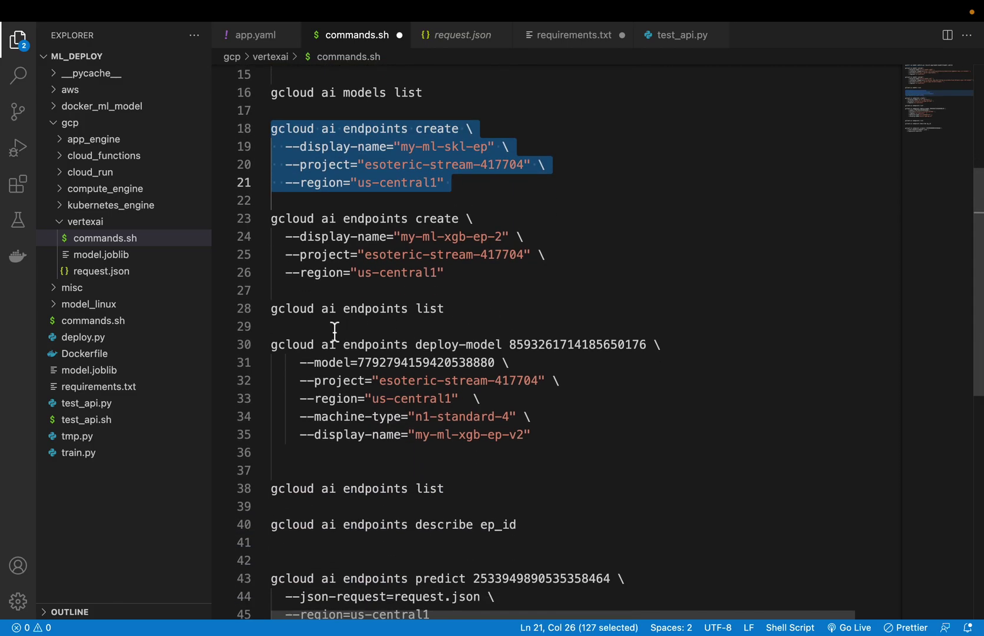
{"action": "left_click_drag", "start_coordinate": [272, 344], "coordinate": [293, 345]}
{"action": "left_click_drag", "start_coordinate": [358, 365], "coordinate": [547, 434]}
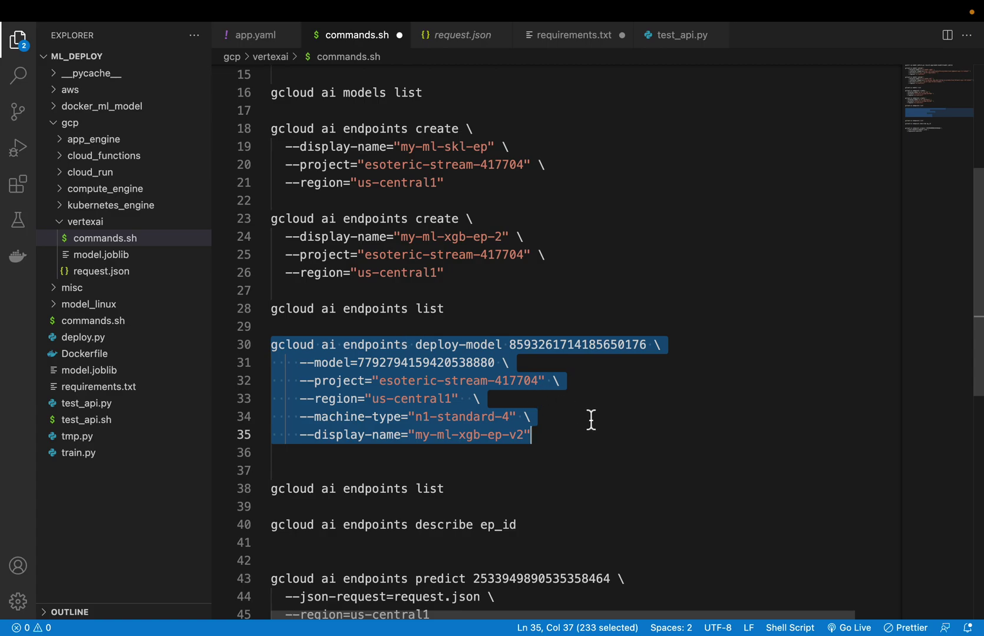
{"action": "scroll", "coordinate": [591, 419], "scroll_direction": "up", "scroll_amount": 5}
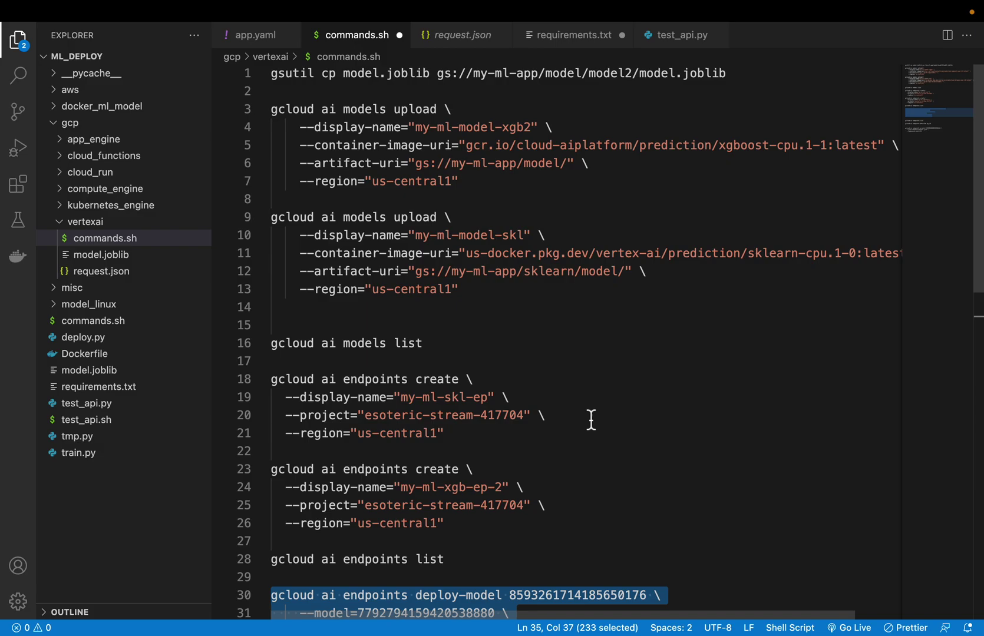